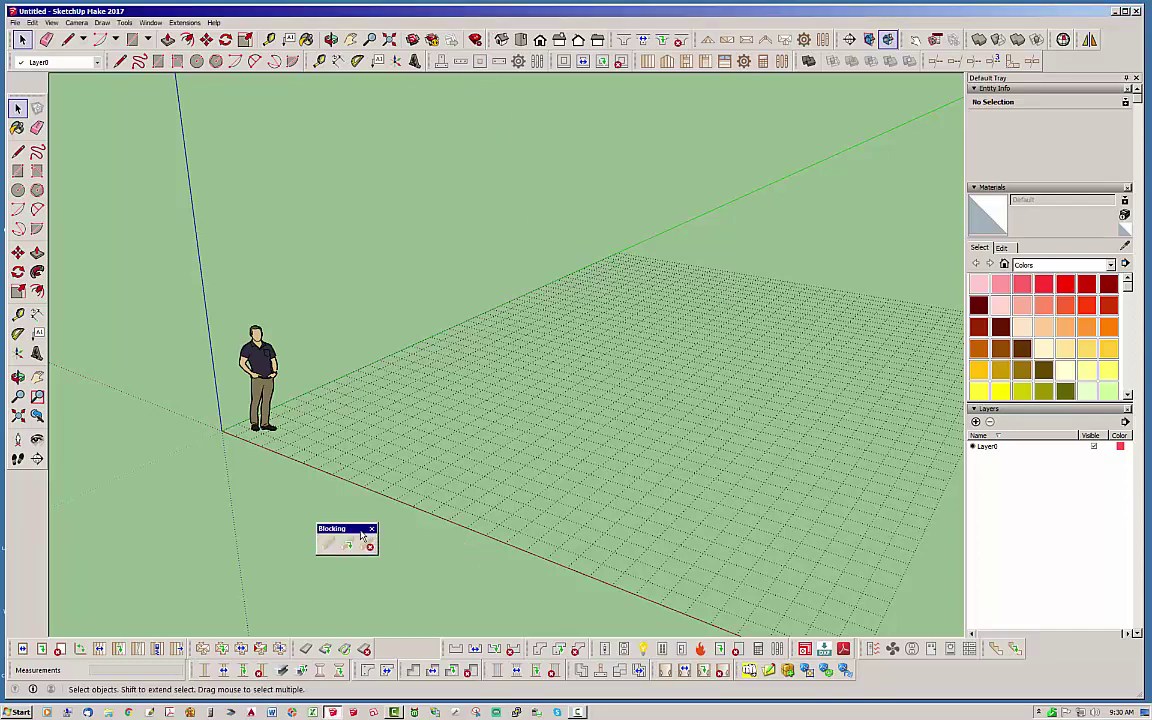
# - Drag the floating Blocking toolbar down and dock it in the bottom toolbar row
pyautogui.moveTo(355, 528); pyautogui.dragTo(380, 553)
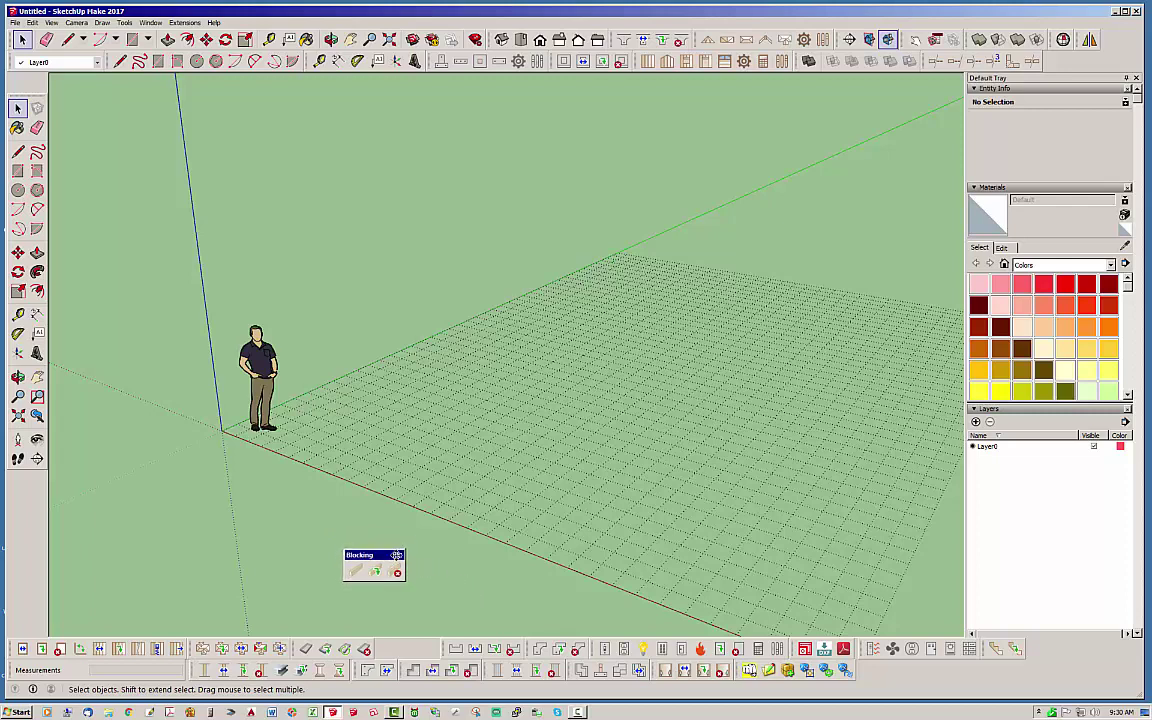
pyautogui.moveTo(383, 554)
pyautogui.mouseDown()
pyautogui.moveTo(412, 545)
pyautogui.moveTo(399, 542)
pyautogui.mouseUp()
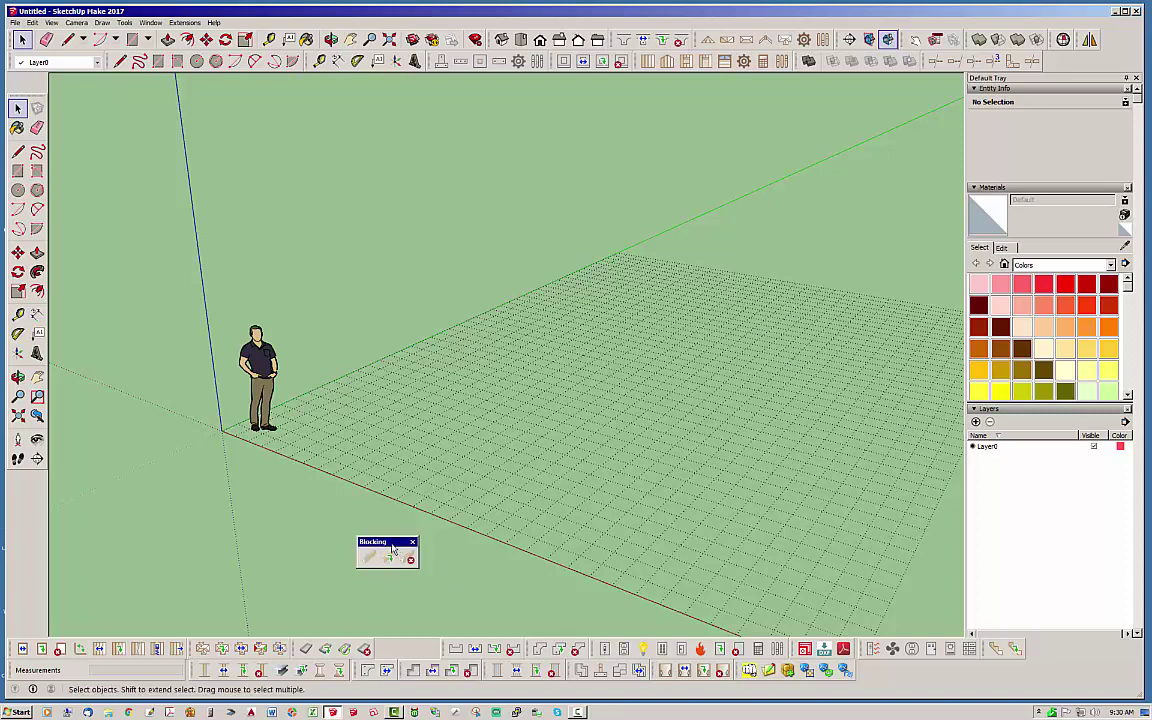
pyautogui.moveTo(390, 541); pyautogui.dragTo(410, 642)
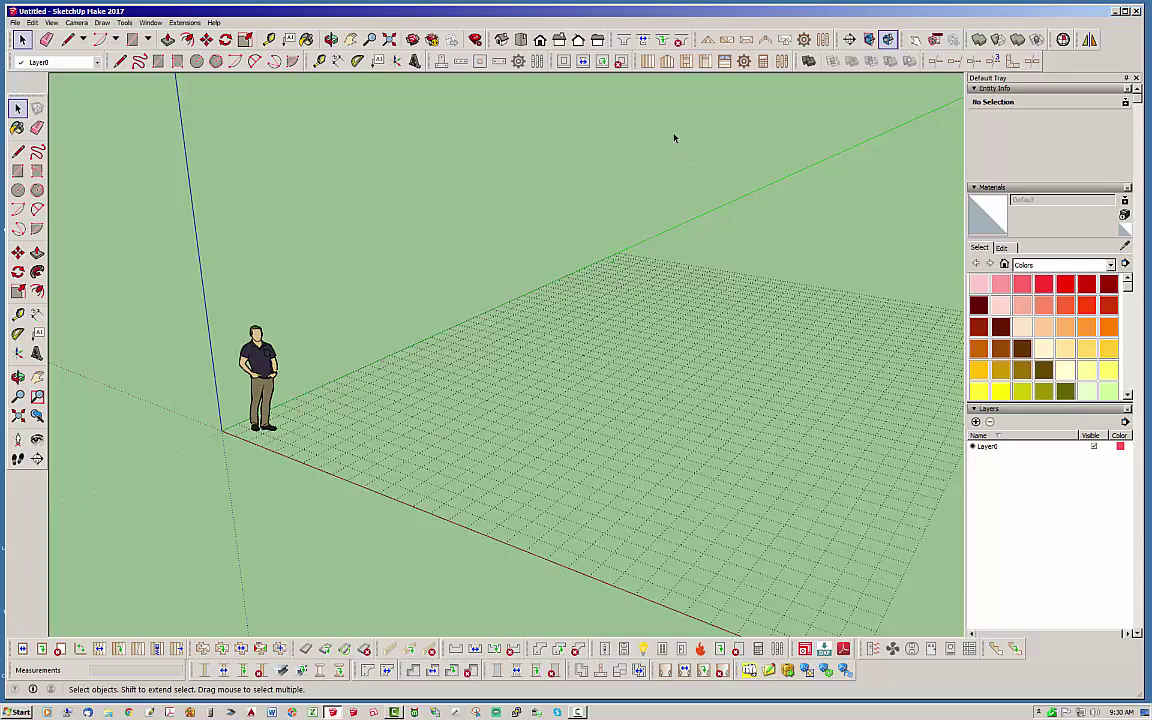
# - Draw a 15 ft framed wall and a 13 ft framed wall meeting at a right angle
pyautogui.click(650, 64)
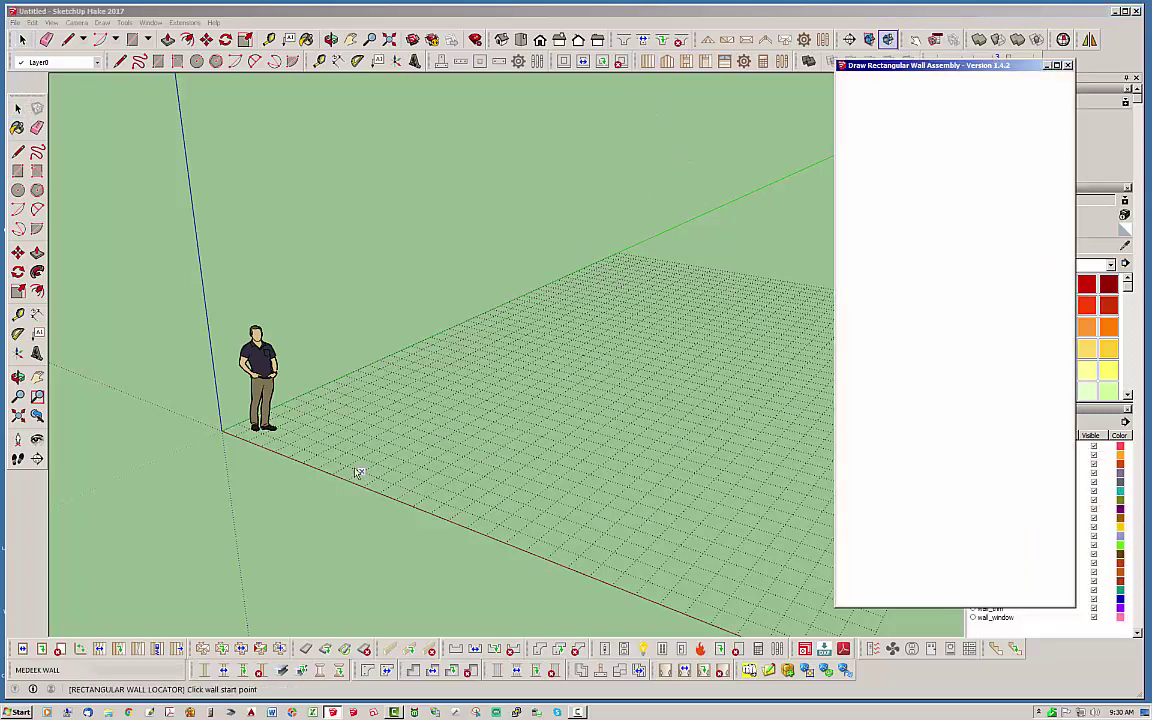
pyautogui.click(305, 437)
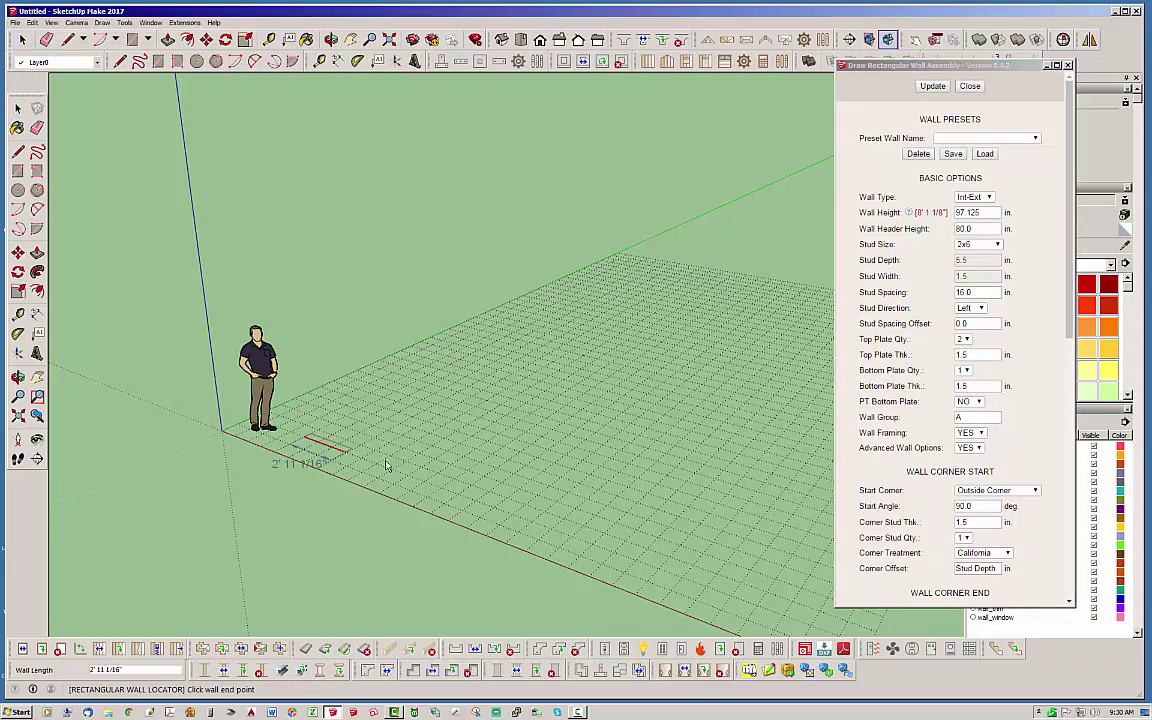
pyautogui.click(555, 528)
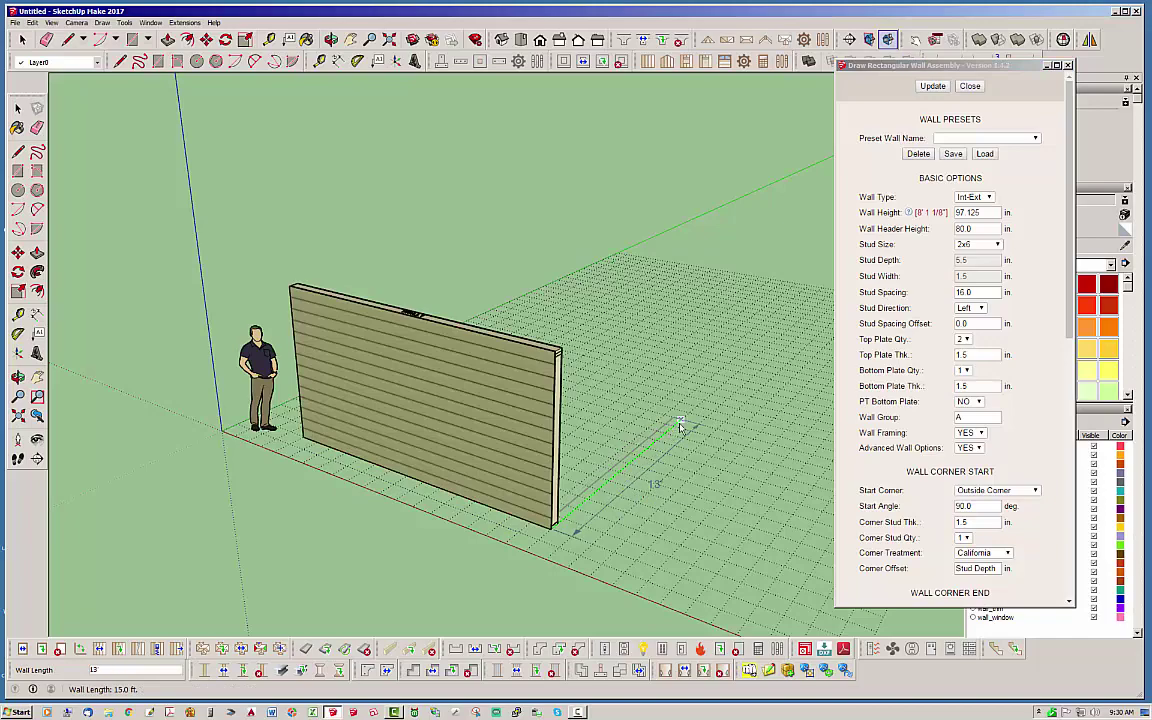
pyautogui.click(680, 425)
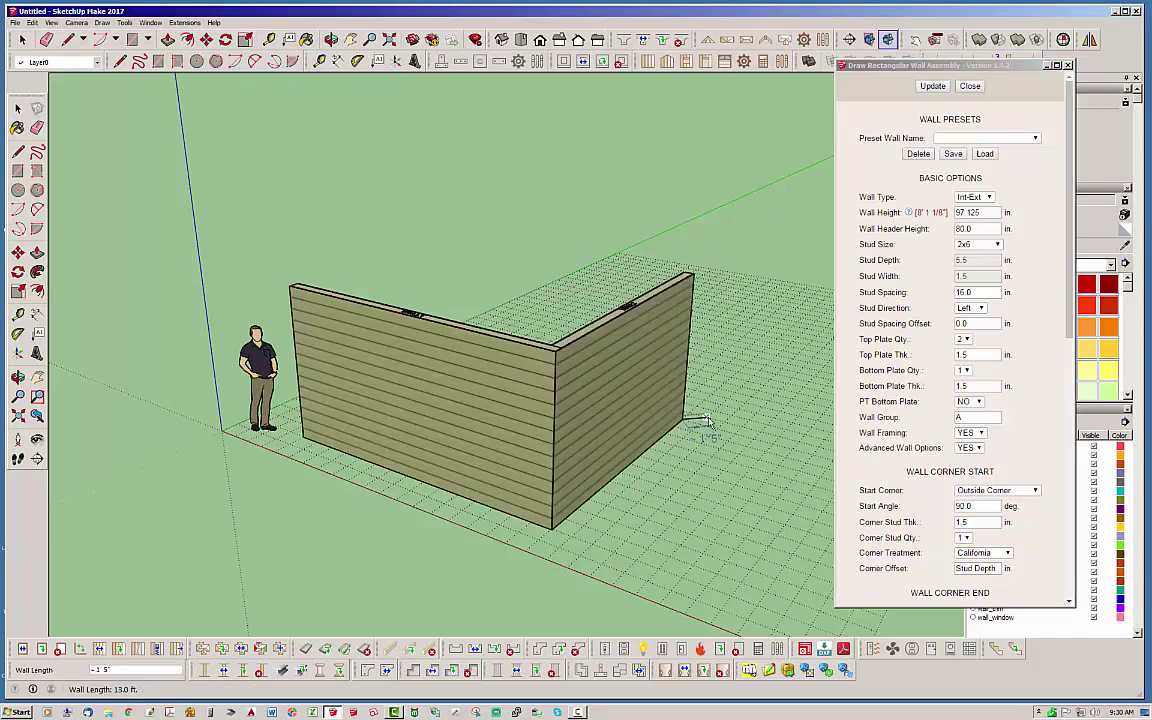
pyautogui.press('space')
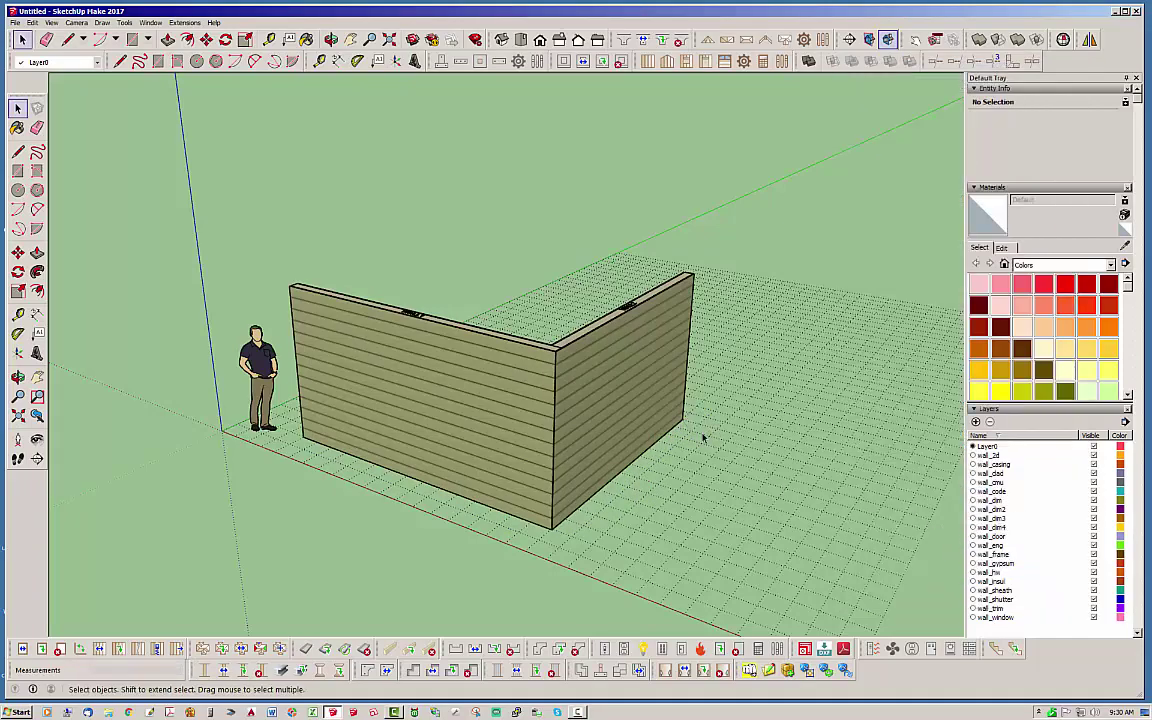
# - Turn off the wall_sheath and wall_gypsum layers to expose the studs
pyautogui.moveTo(702, 437); pyautogui.dragTo(430, 447, button='middle')
pyautogui.scroll(1, 420, 425)
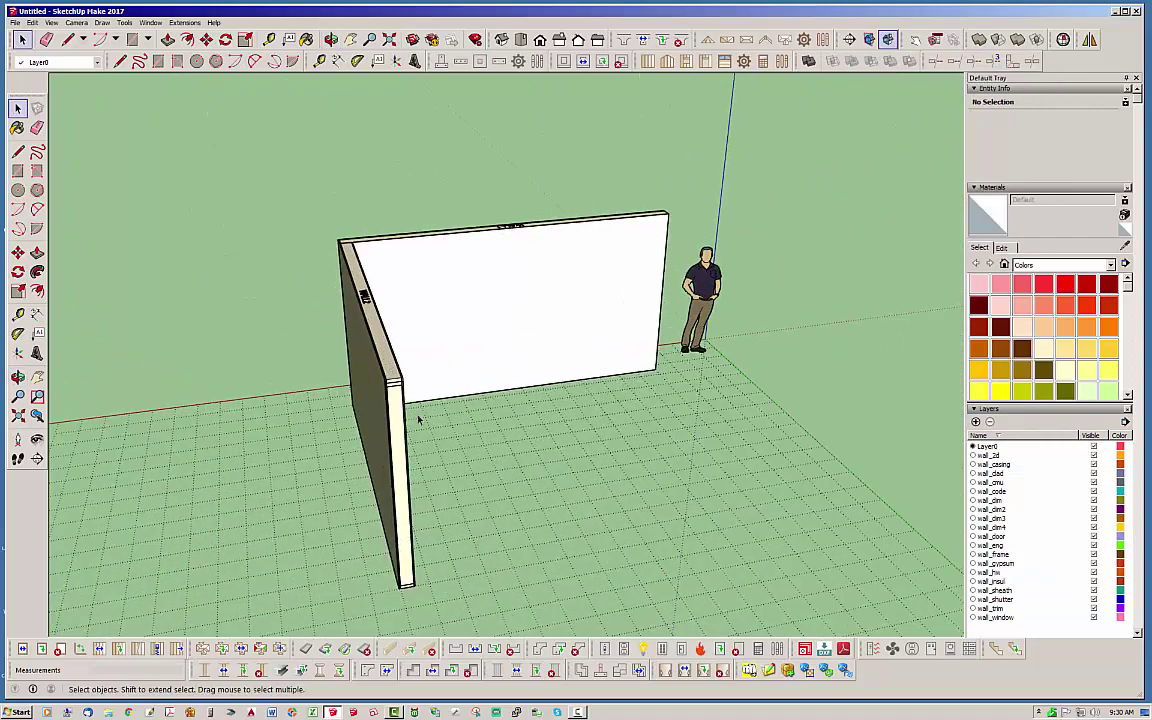
pyautogui.scroll(3, 400, 422)
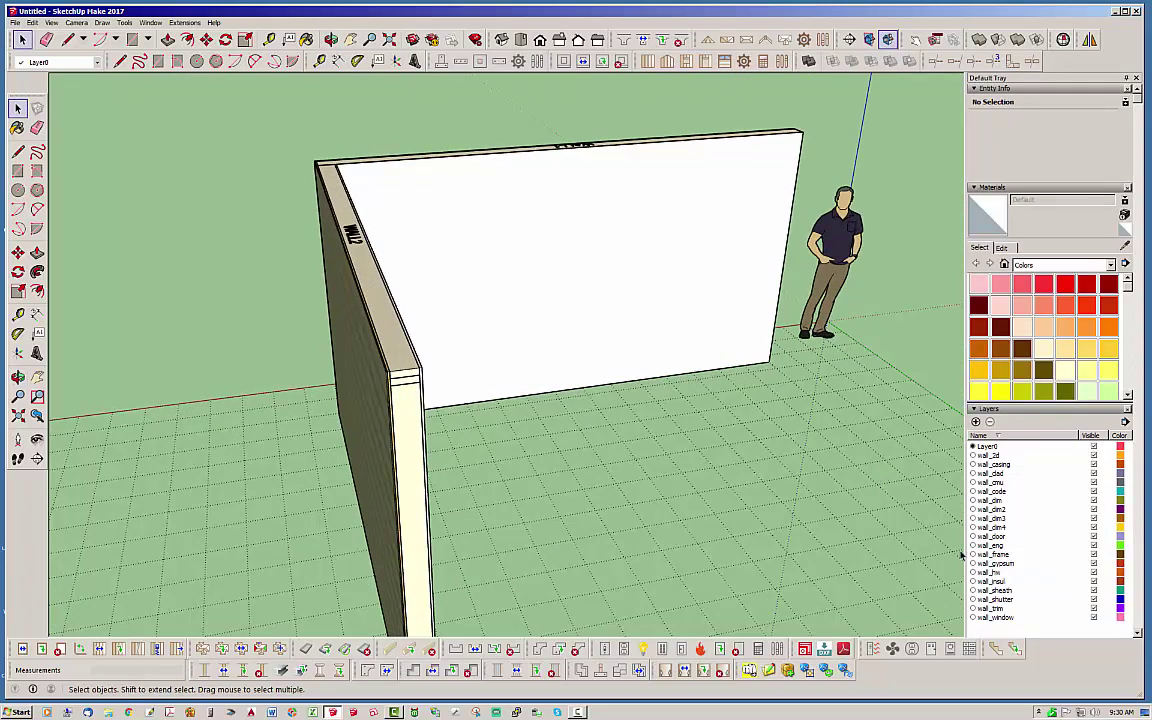
pyautogui.scroll(-2, 704, 463)
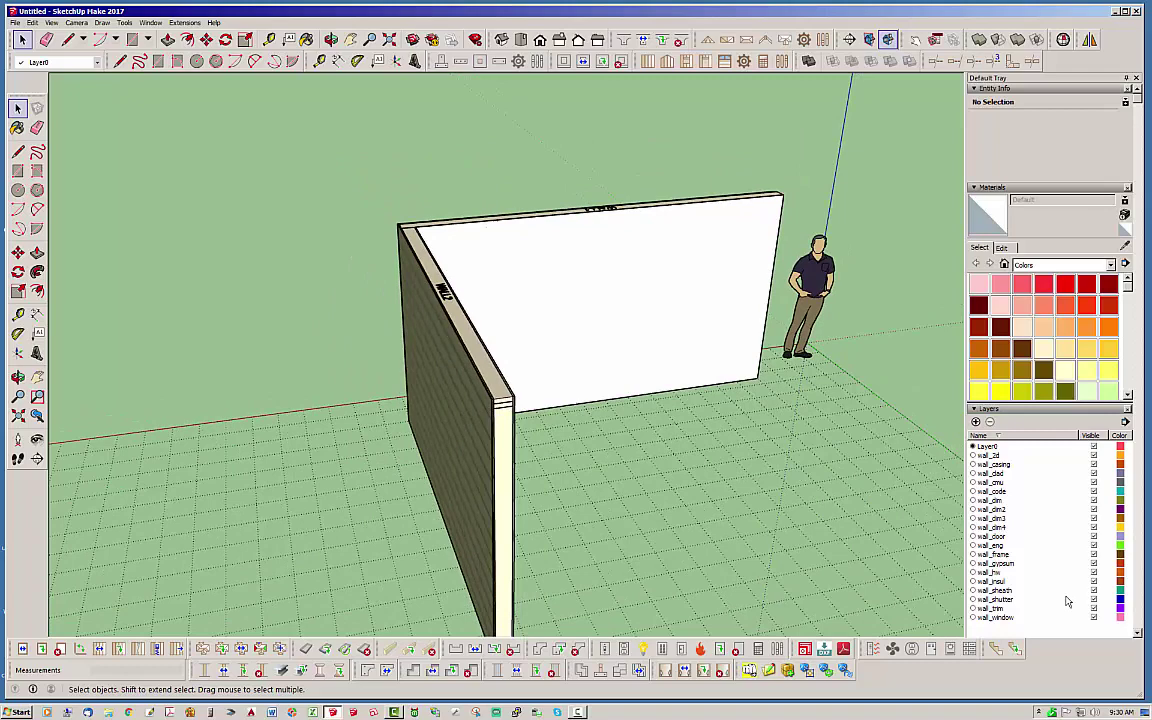
pyautogui.click(1096, 591)
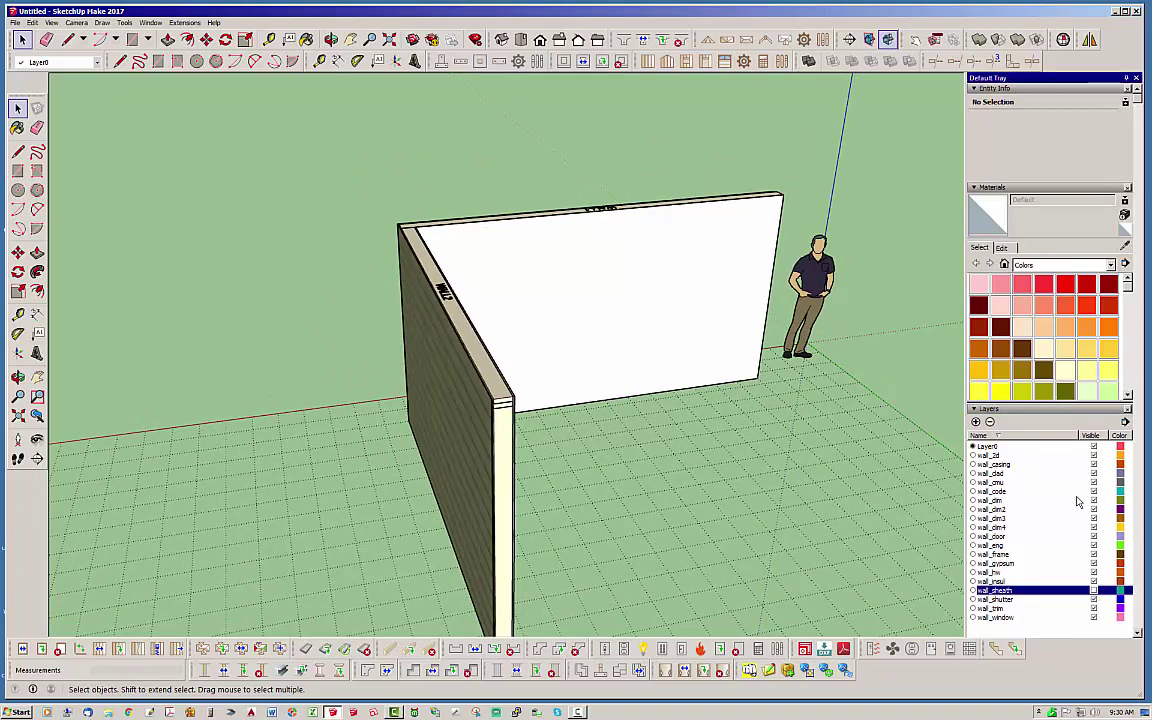
pyautogui.click(1094, 476)
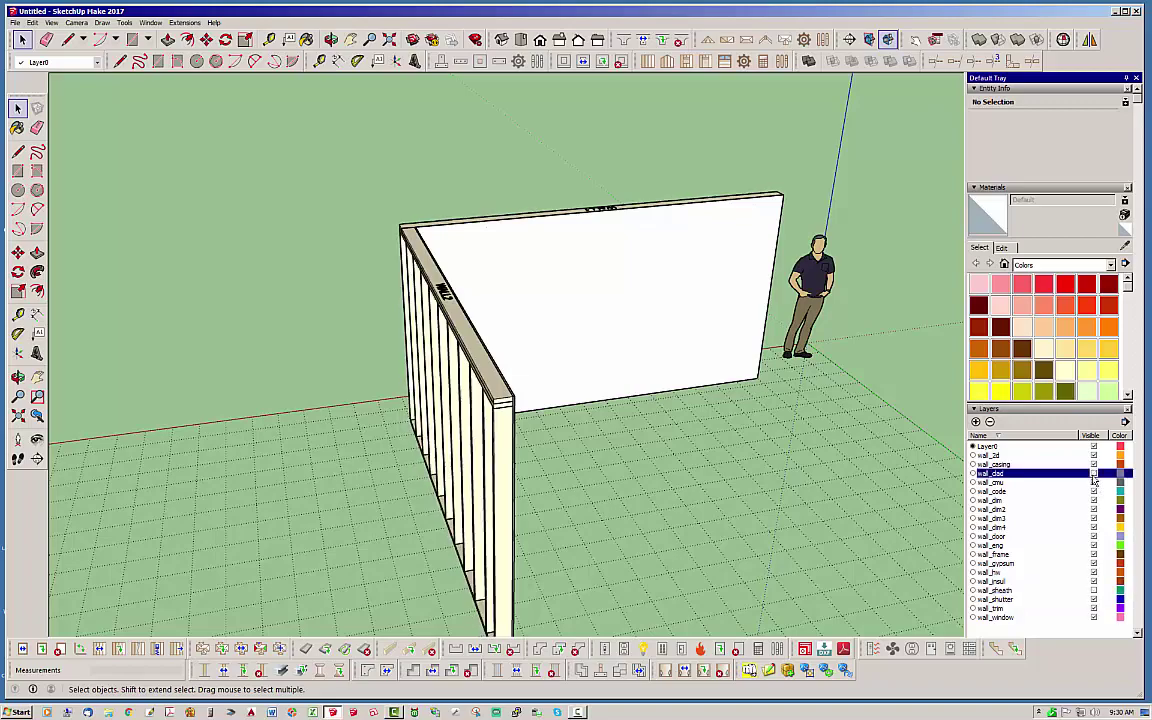
pyautogui.click(1094, 564)
# - Orbit around the exposed stud framing until the corner is viewed from inside
pyautogui.moveTo(540, 463)
pyautogui.mouseDown(button='middle')
pyautogui.moveTo(224, 380)
pyautogui.moveTo(200, 327)
pyautogui.moveTo(476, 481)
pyautogui.mouseUp(button='middle')
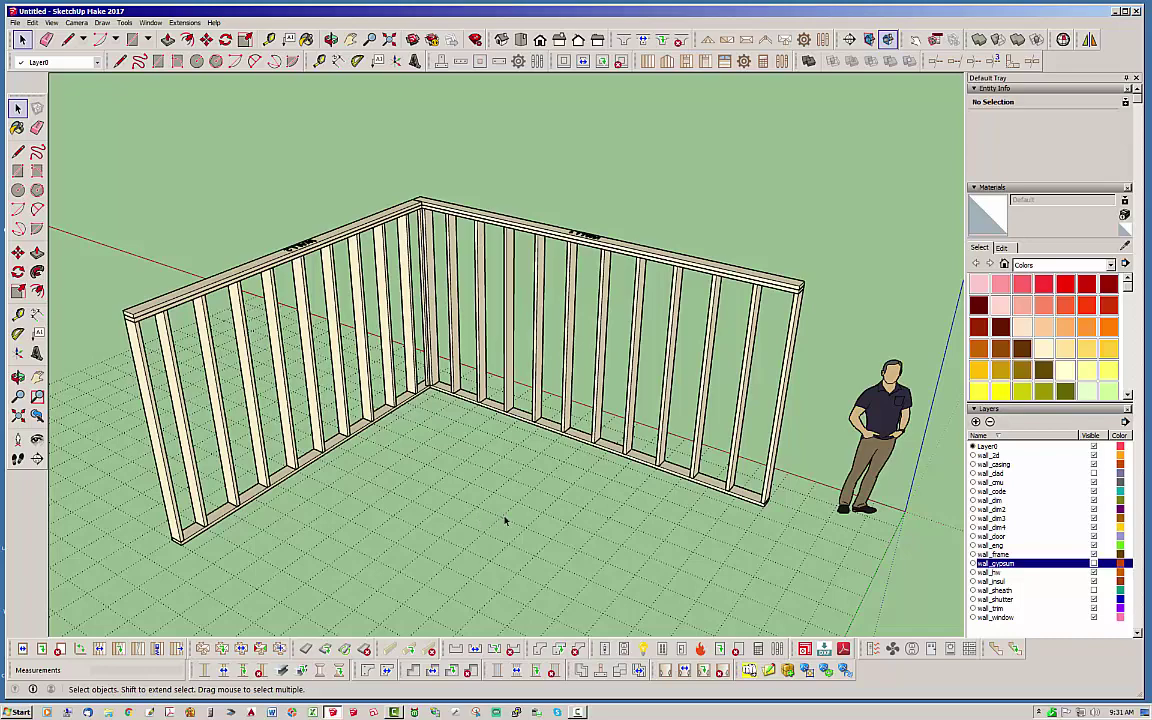
pyautogui.moveTo(347, 396); pyautogui.dragTo(483, 429, button='middle')
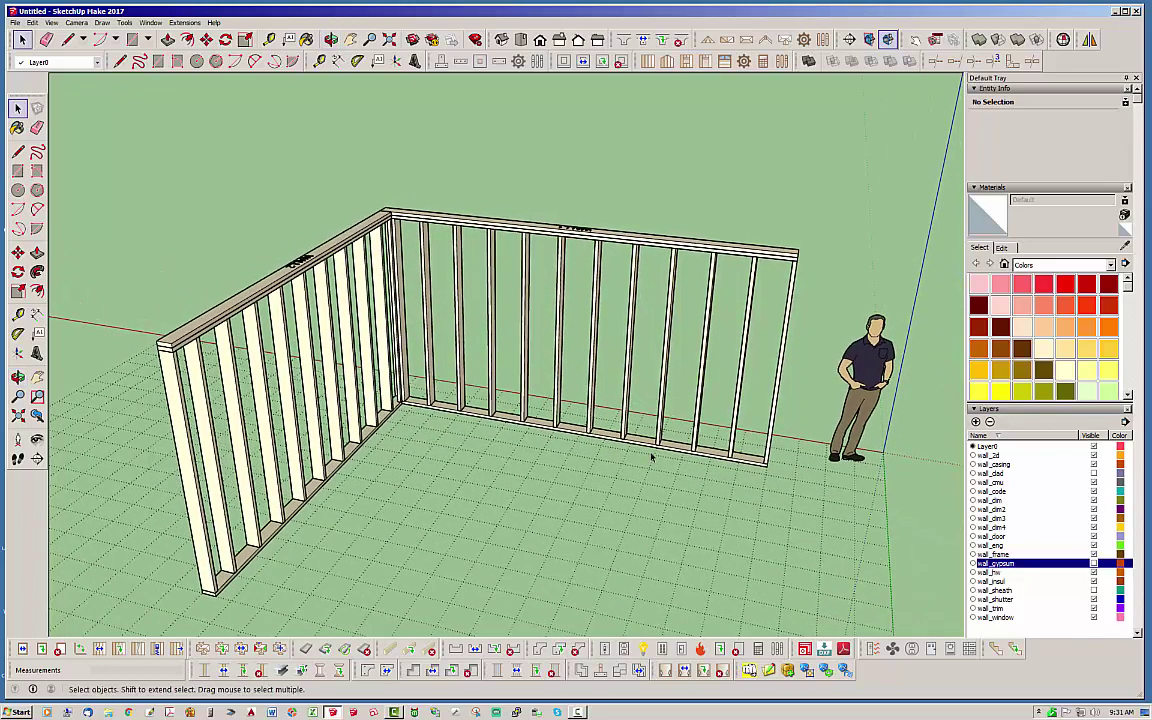
pyautogui.moveTo(651, 457); pyautogui.dragTo(508, 463, button='middle')
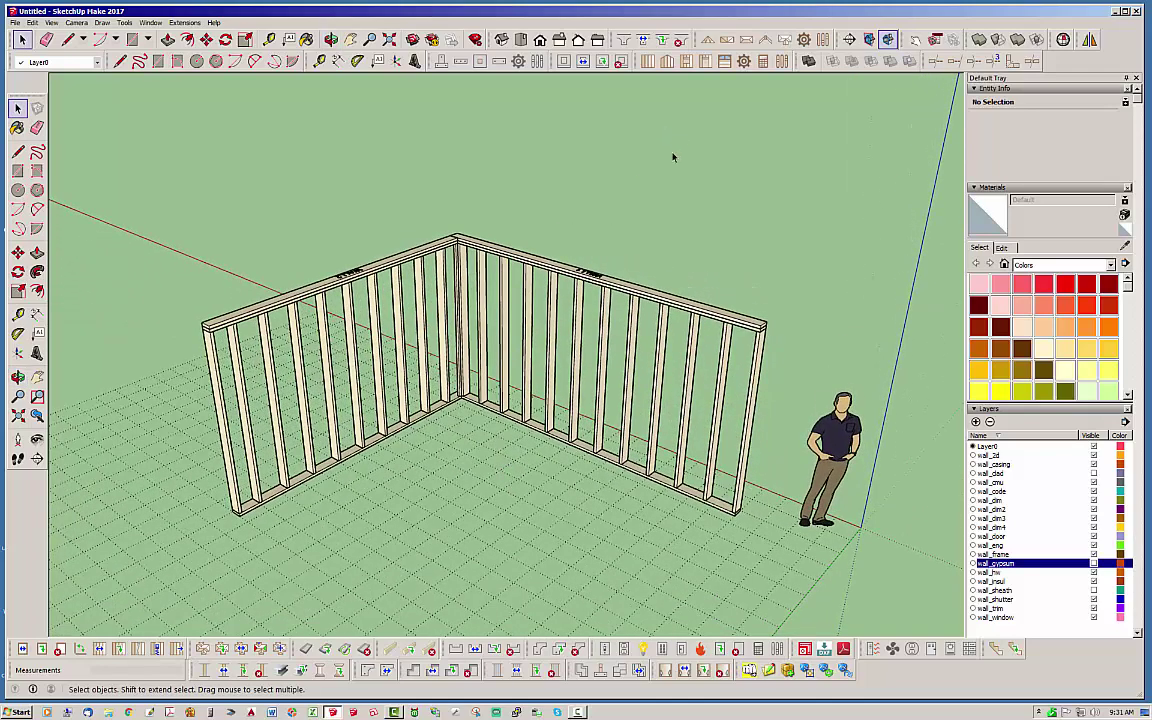
pyautogui.moveTo(337, 350); pyautogui.dragTo(372, 405, button='middle')
pyautogui.scroll(3, 250, 400)
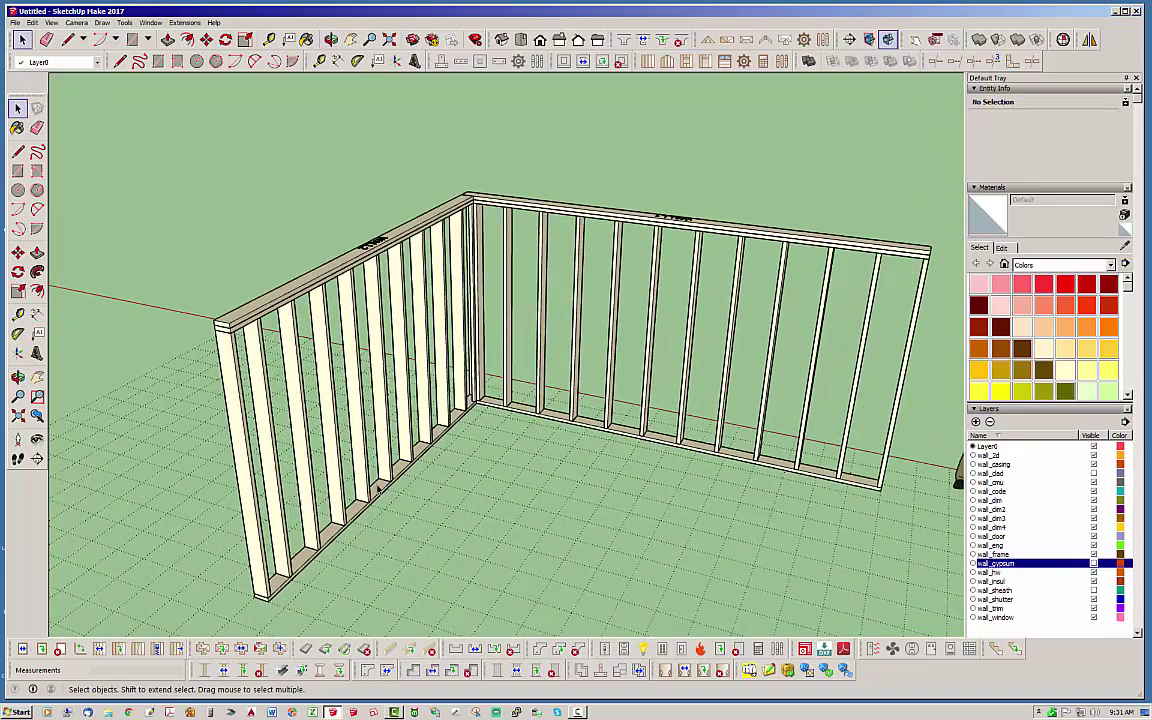
pyautogui.moveTo(378, 487); pyautogui.dragTo(346, 476, button='middle')
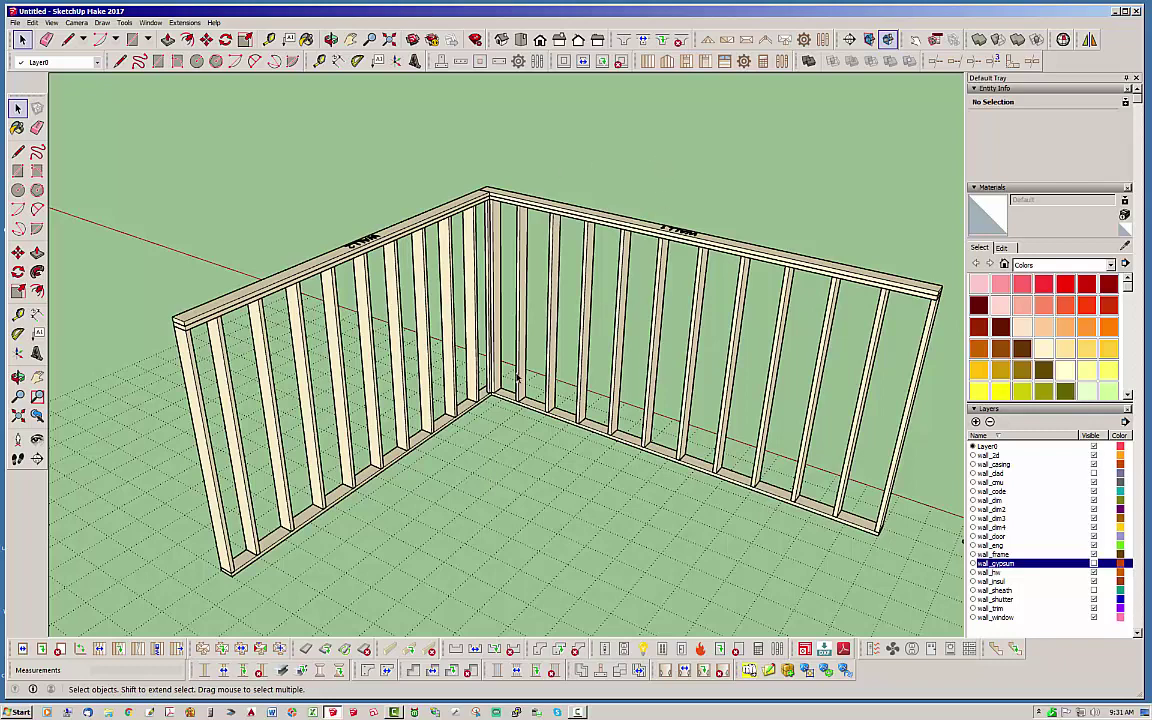
# - Place a Tape Measure guide 48 in above the left wall's bottom plate
pyautogui.click(270, 42)
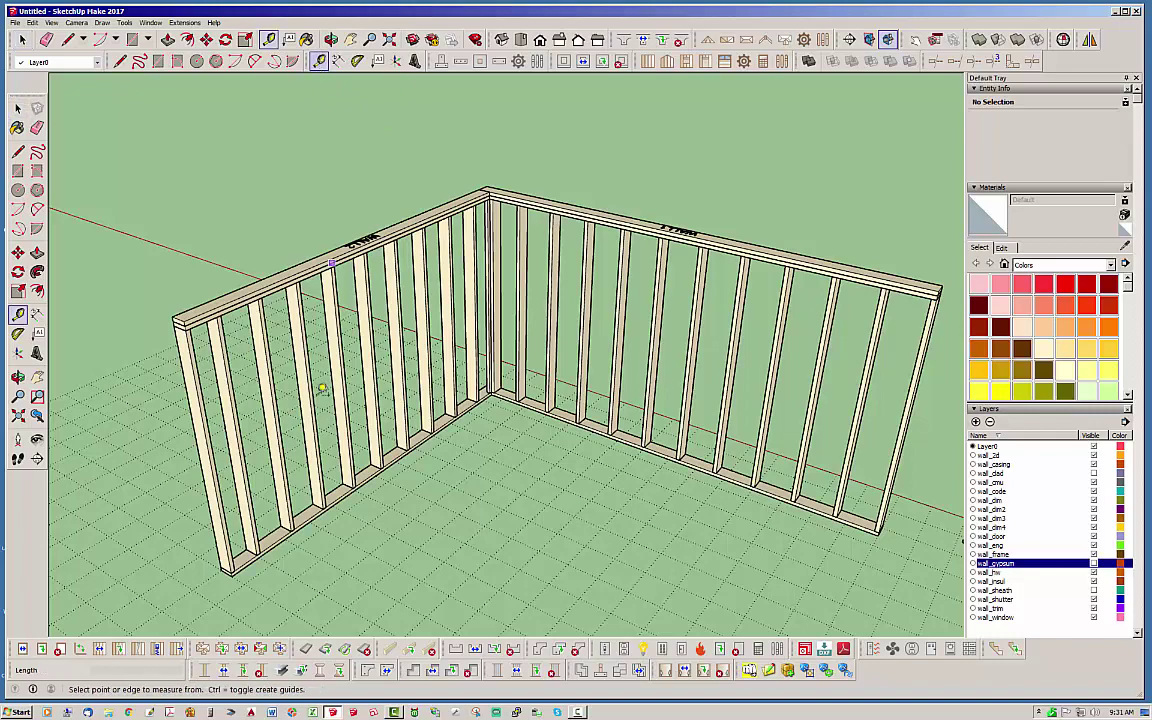
pyautogui.scroll(6, 290, 548)
pyautogui.scroll(2, 268, 550)
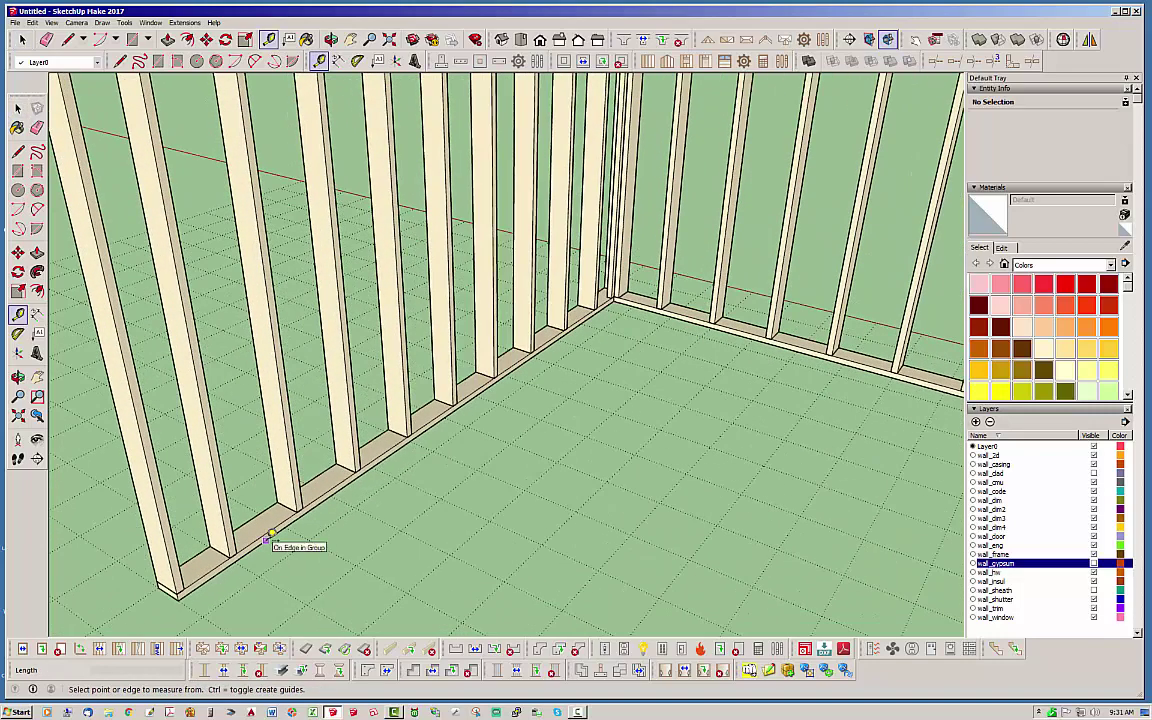
pyautogui.click(268, 540)
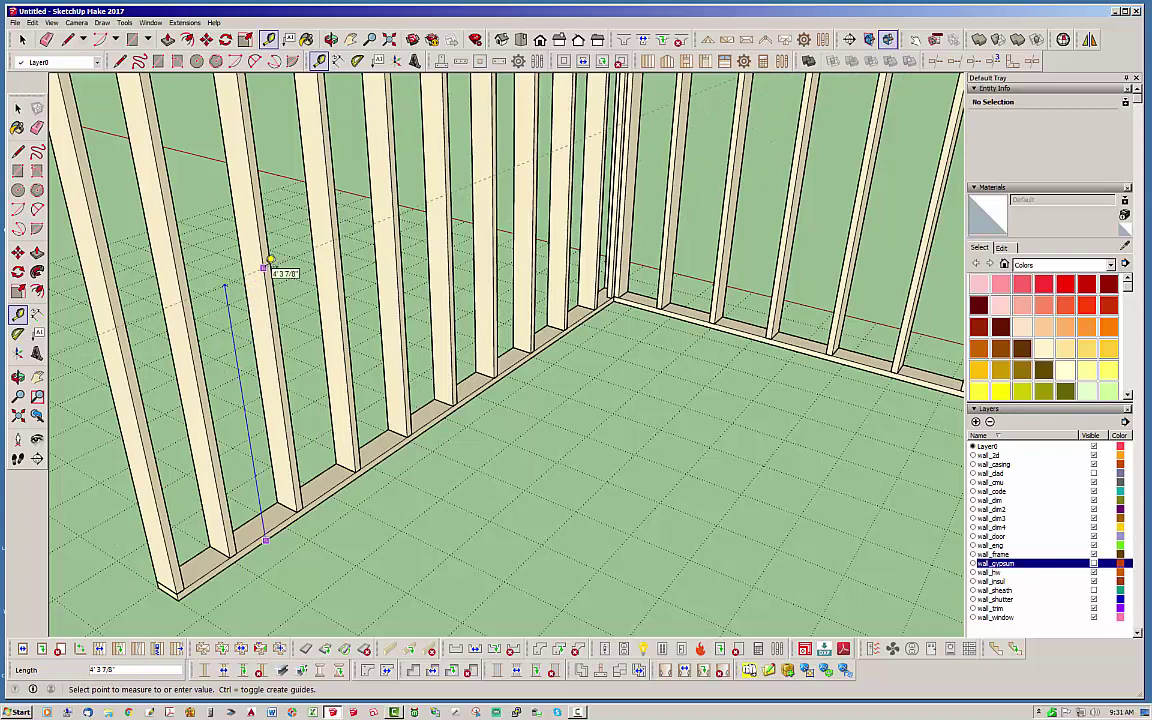
pyautogui.write('48')
pyautogui.press('Return')
pyautogui.moveTo(270, 262); pyautogui.dragTo(473, 332, button='middle')
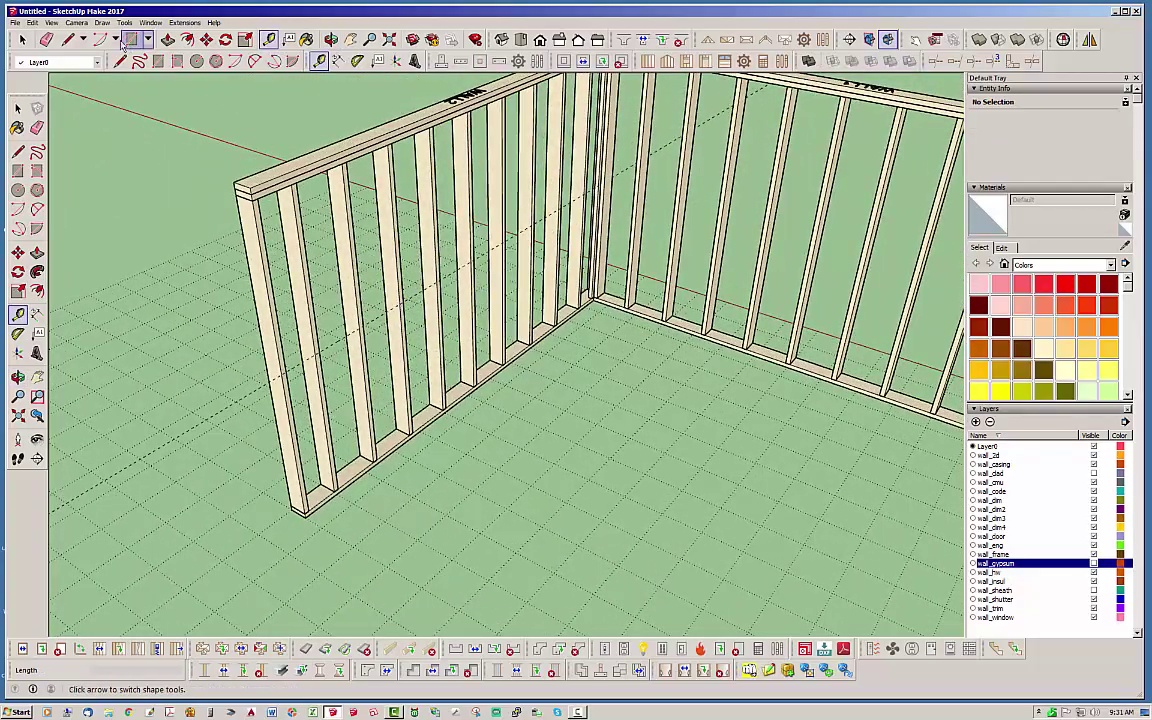
pyautogui.click(21, 39)
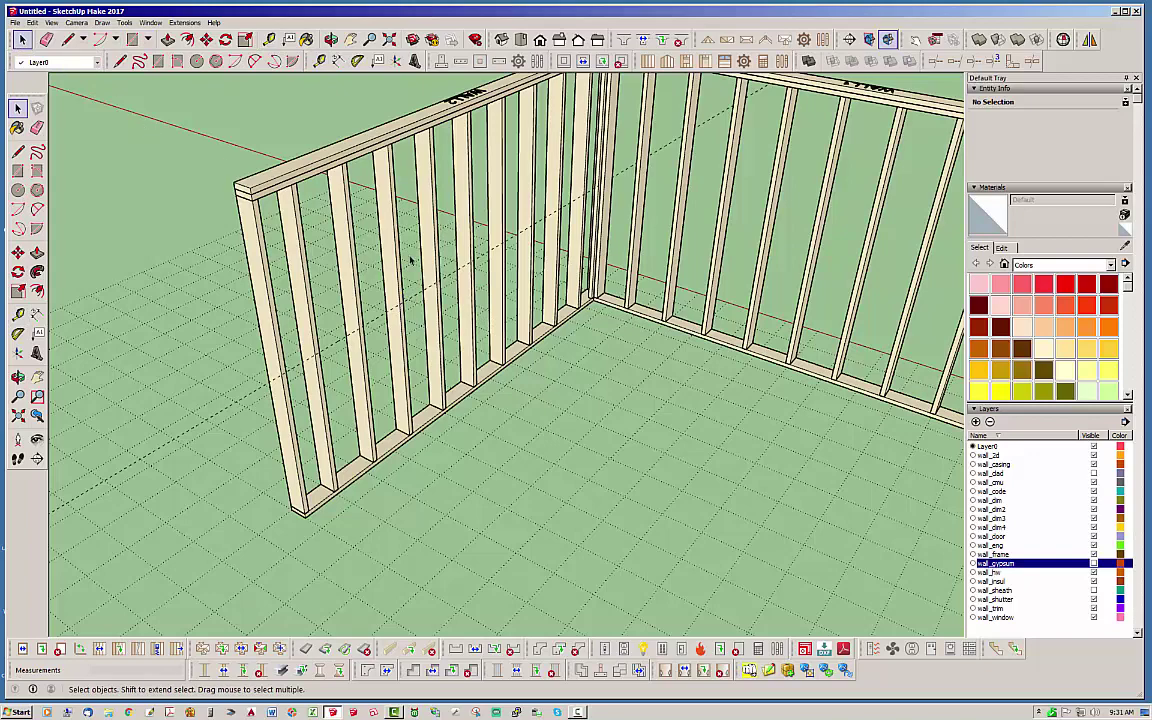
pyautogui.moveTo(410, 260); pyautogui.dragTo(407, 245, button='middle')
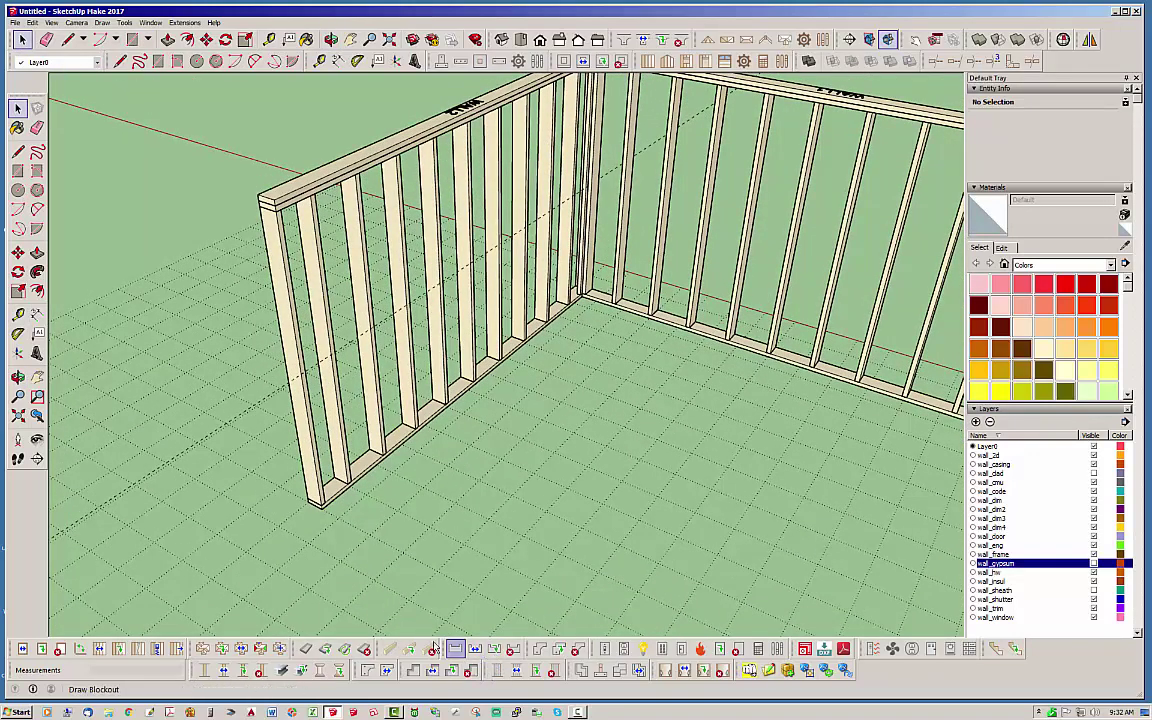
# - Place a 1.5 × 3.5 in lumber block between two studs along the 48-inch guide
pyautogui.click(389, 650)
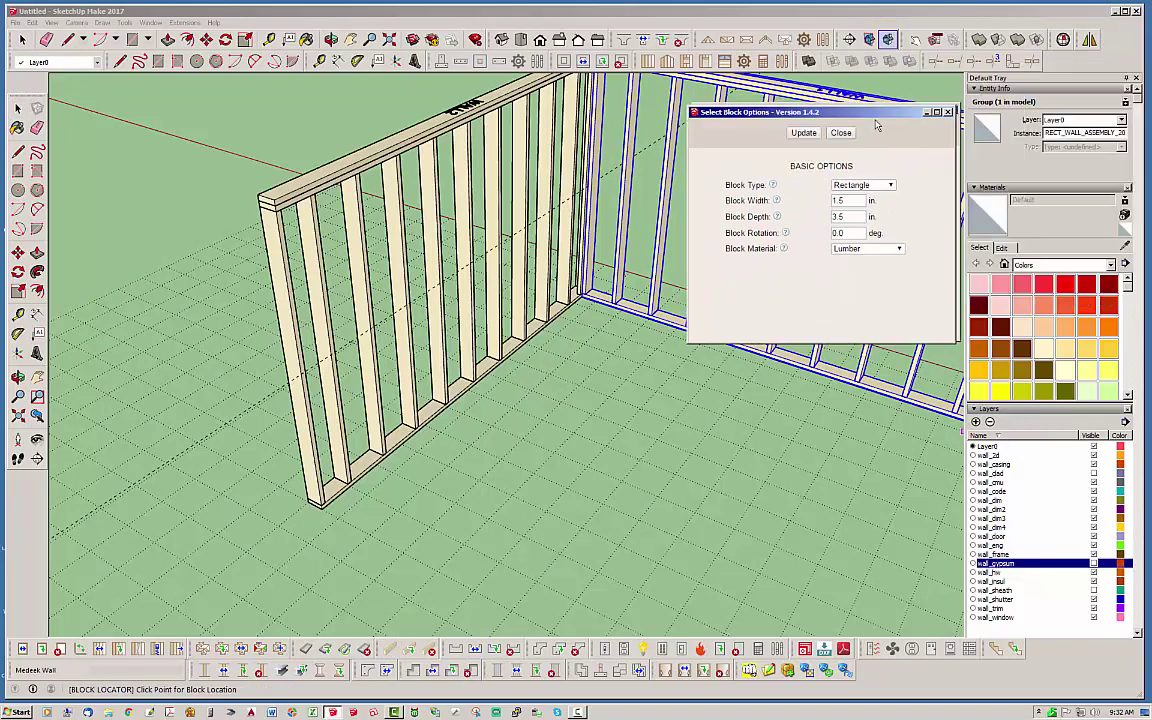
pyautogui.moveTo(890, 121); pyautogui.dragTo(868, 117)
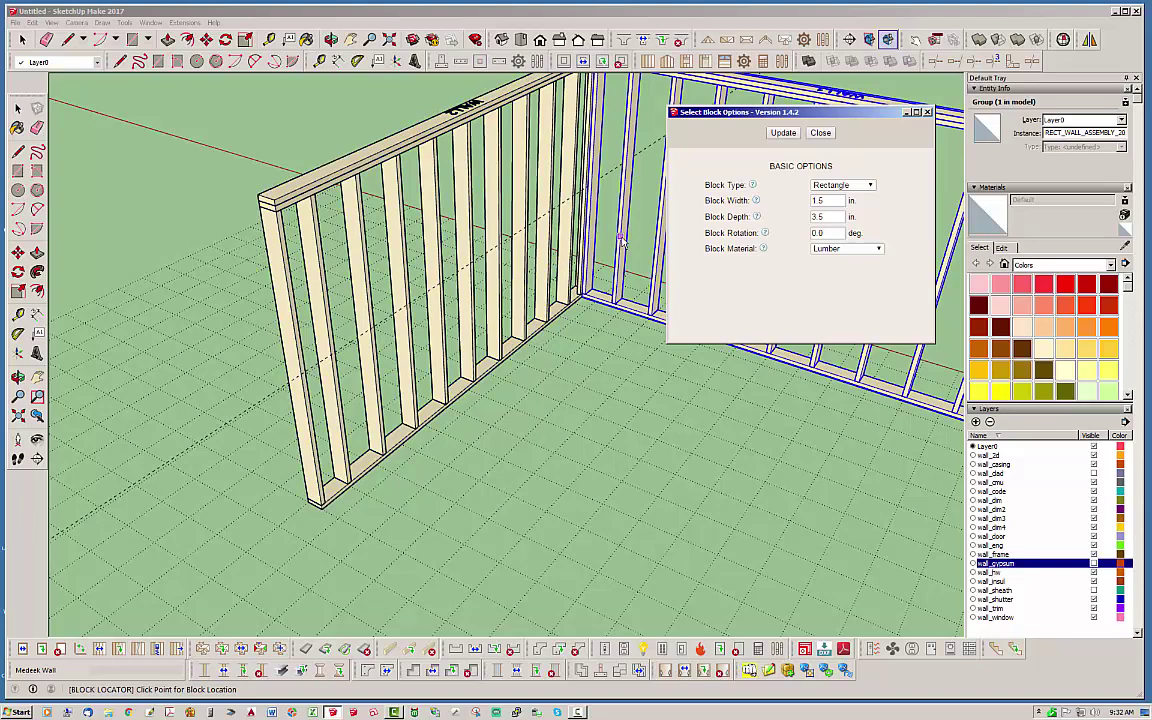
pyautogui.scroll(2, 505, 228)
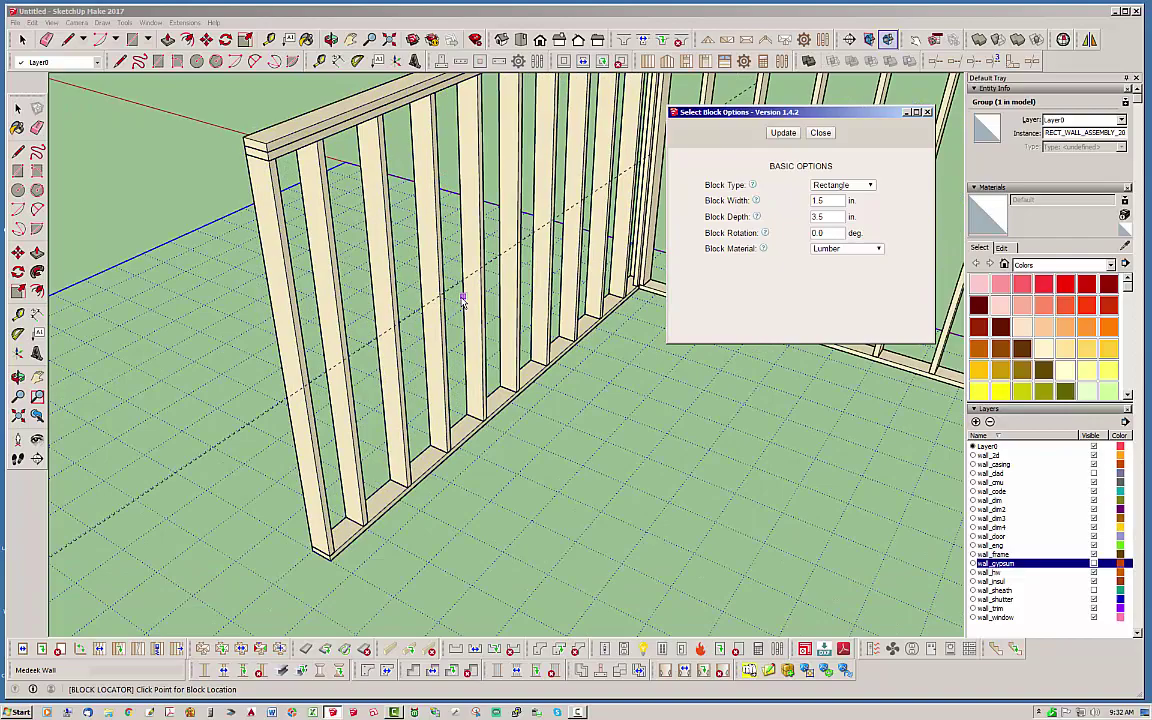
pyautogui.moveTo(438, 305); pyautogui.dragTo(225, 403, button='middle')
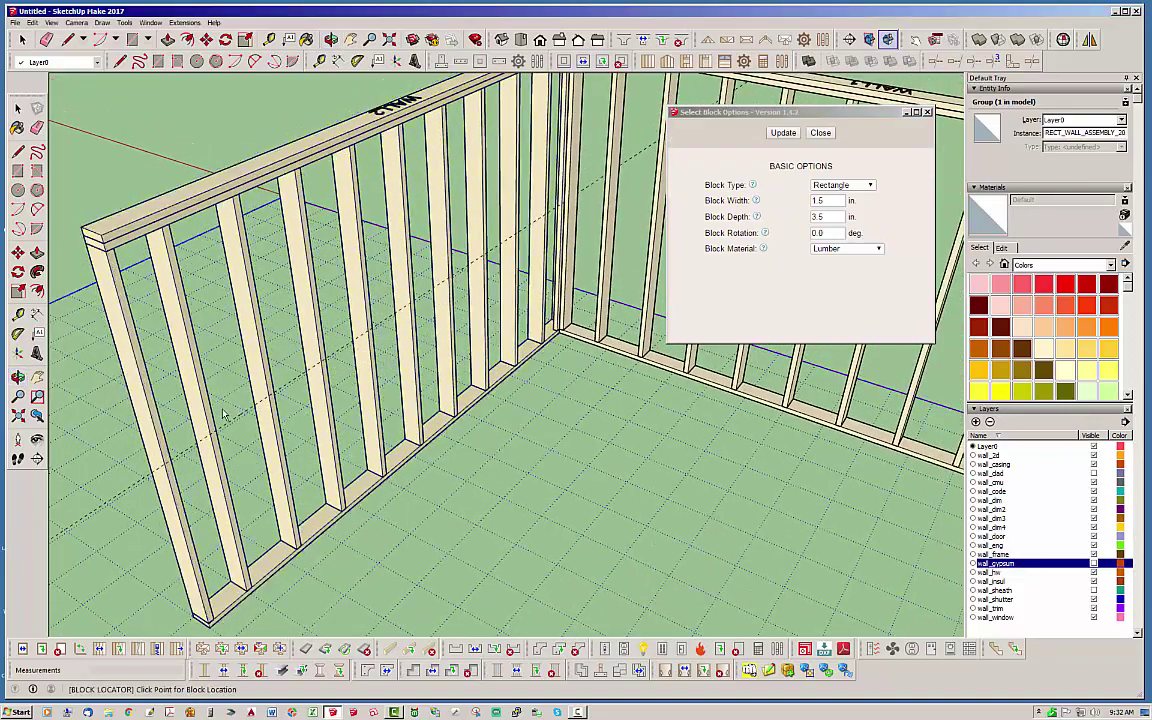
pyautogui.scroll(2, 225, 403)
pyautogui.scroll(3, 225, 403)
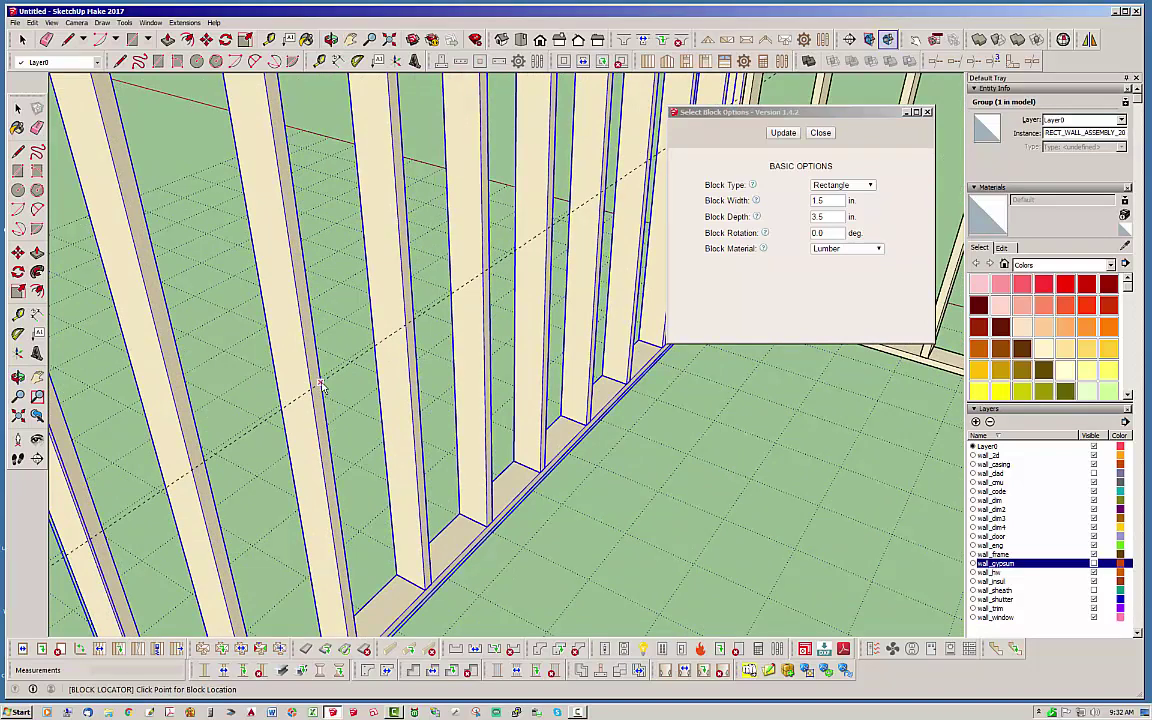
pyautogui.click(322, 387)
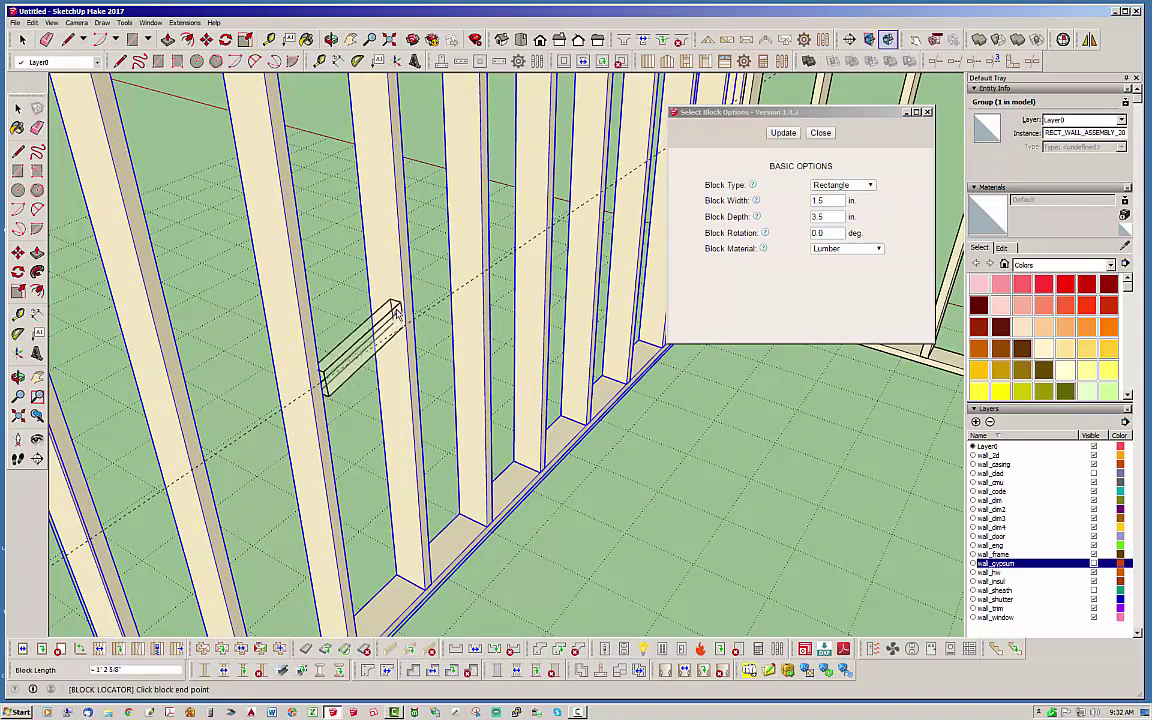
pyautogui.scroll(3, 400, 320)
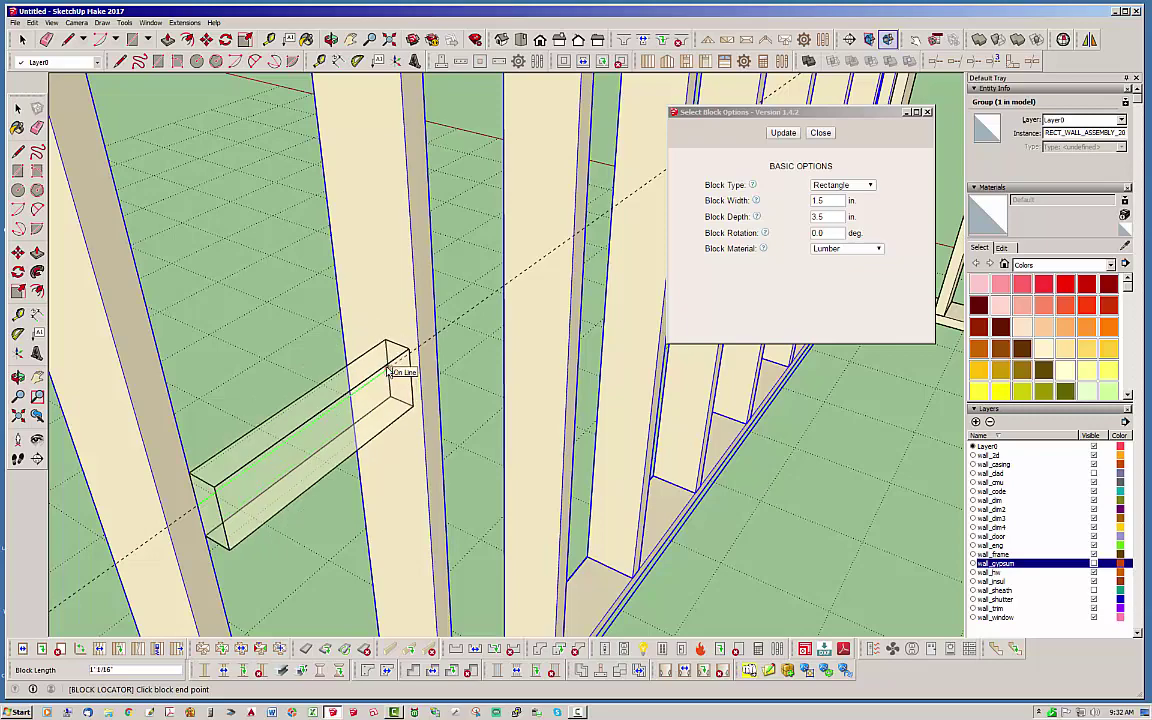
pyautogui.moveTo(390, 372)
pyautogui.mouseDown(button='middle')
pyautogui.moveTo(468, 293)
pyautogui.moveTo(388, 388)
pyautogui.mouseUp(button='middle')
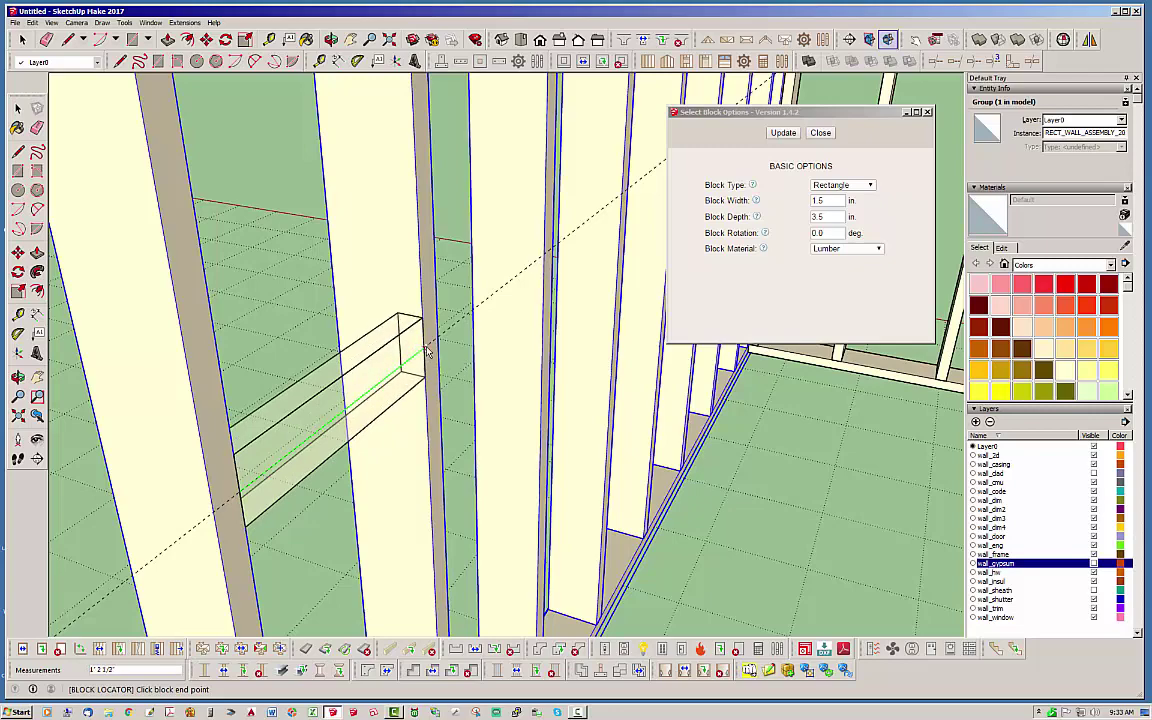
pyautogui.click(422, 355)
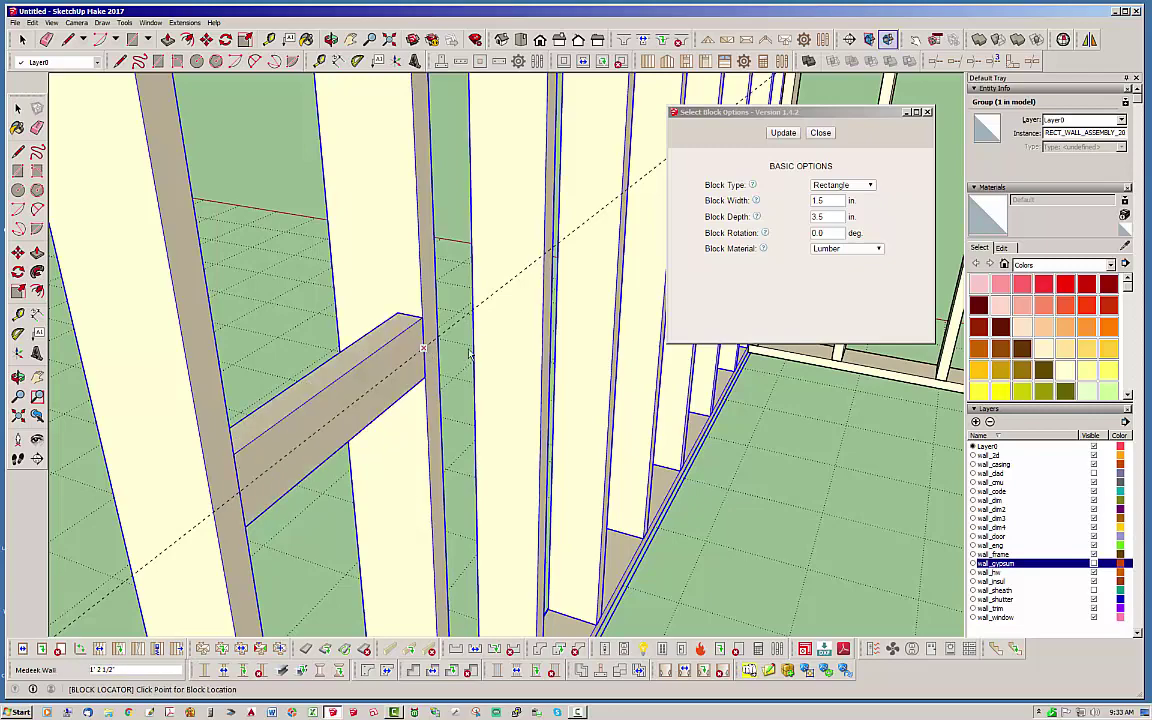
# - Add a lumber block in the next stud bay along the 48-inch guide
pyautogui.scroll(4, 235, 390)
pyautogui.scroll(-3, 300, 350)
pyautogui.moveTo(355, 296); pyautogui.dragTo(387, 324, button='middle')
pyautogui.scroll(3, 474, 315)
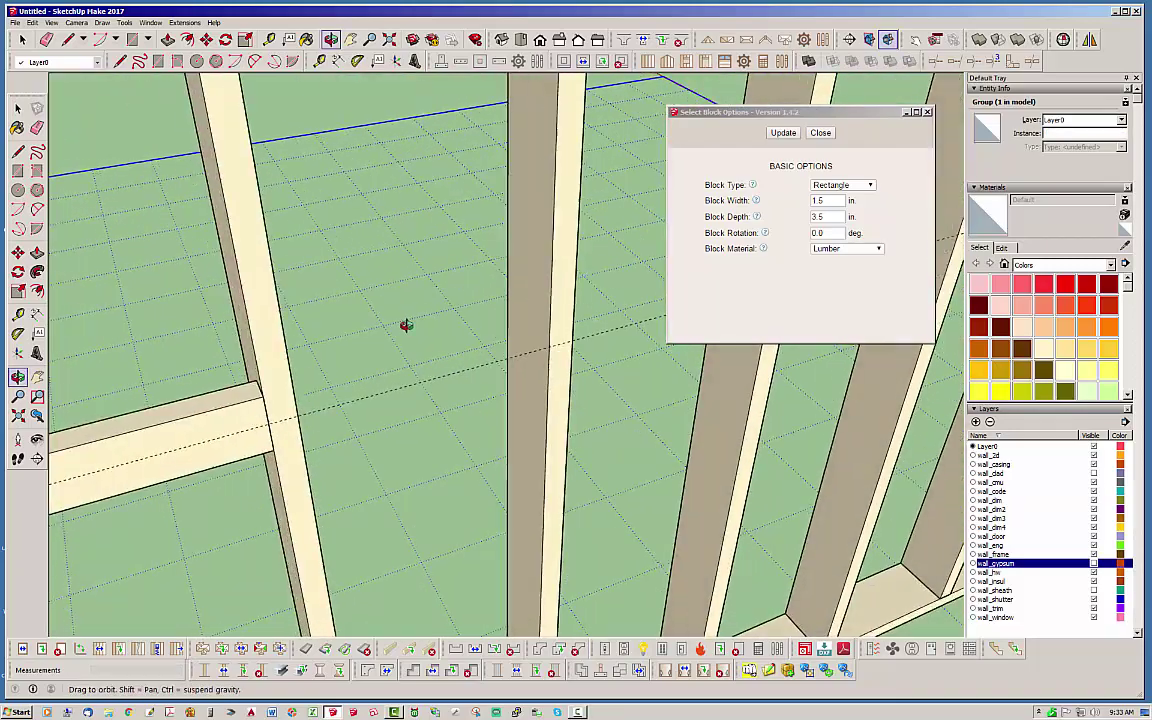
pyautogui.moveTo(406, 325); pyautogui.dragTo(415, 358, button='middle')
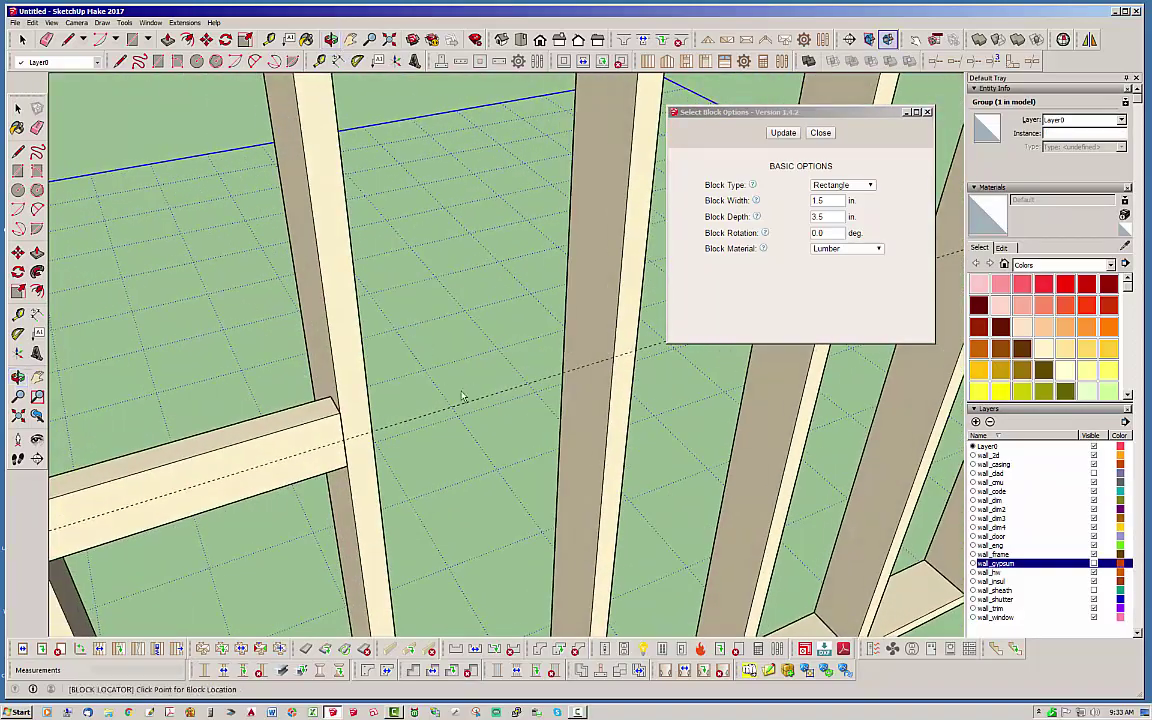
pyautogui.click(371, 433)
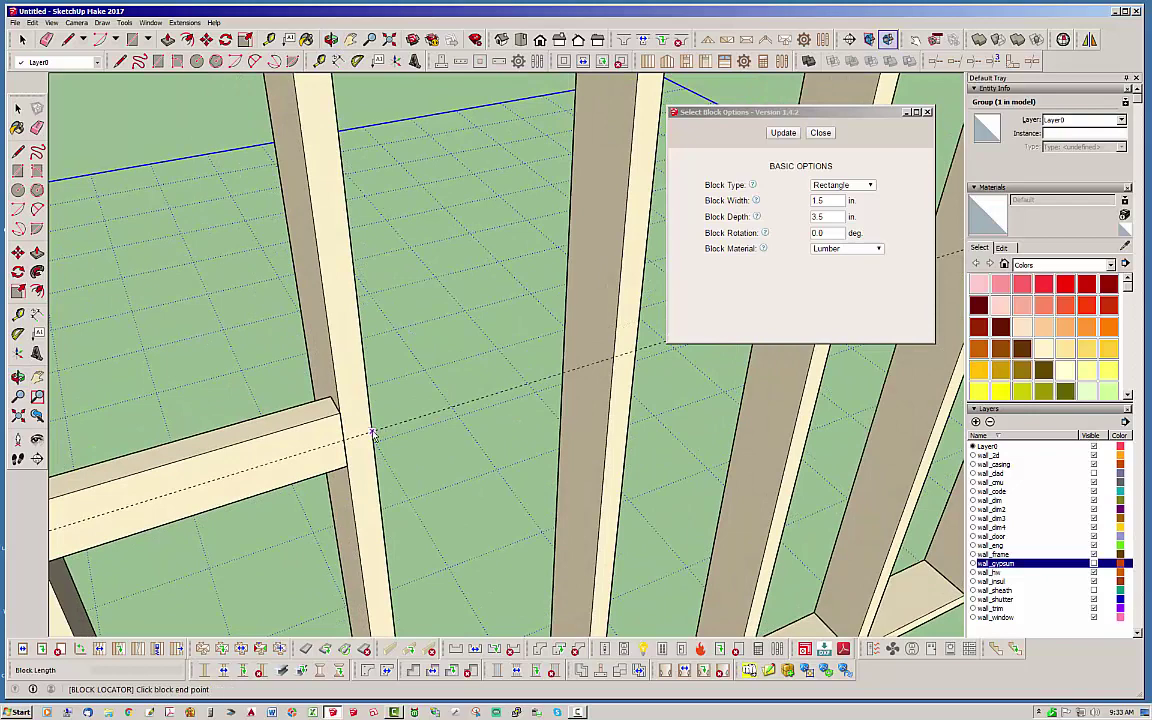
pyautogui.click(615, 365)
# - Place further lumber blocks between the following studs to continue the row
pyautogui.moveTo(447, 411); pyautogui.dragTo(553, 373, button='middle')
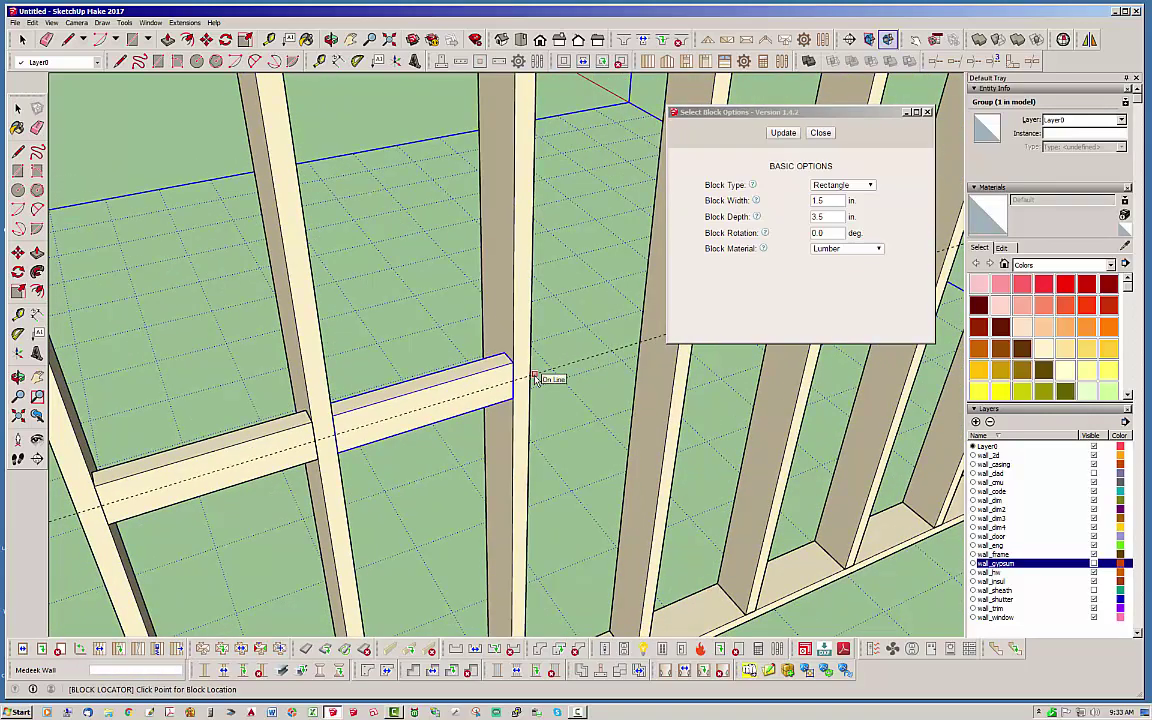
pyautogui.click(536, 377)
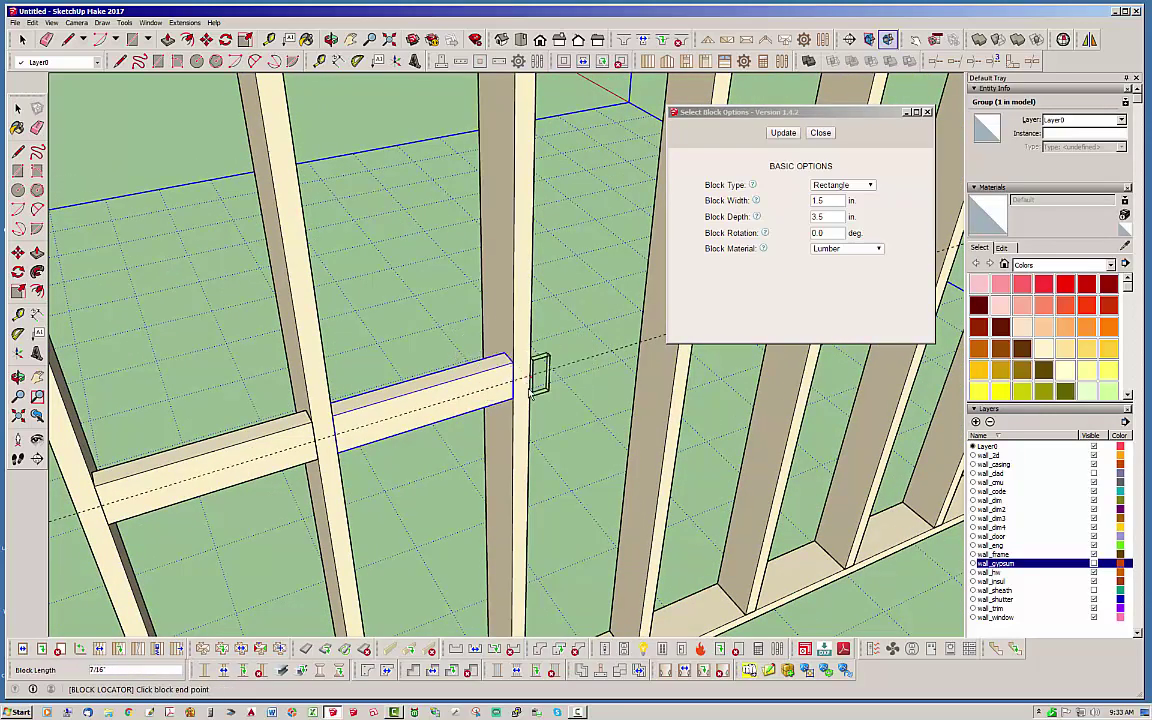
pyautogui.moveTo(531, 394); pyautogui.dragTo(514, 404, button='middle')
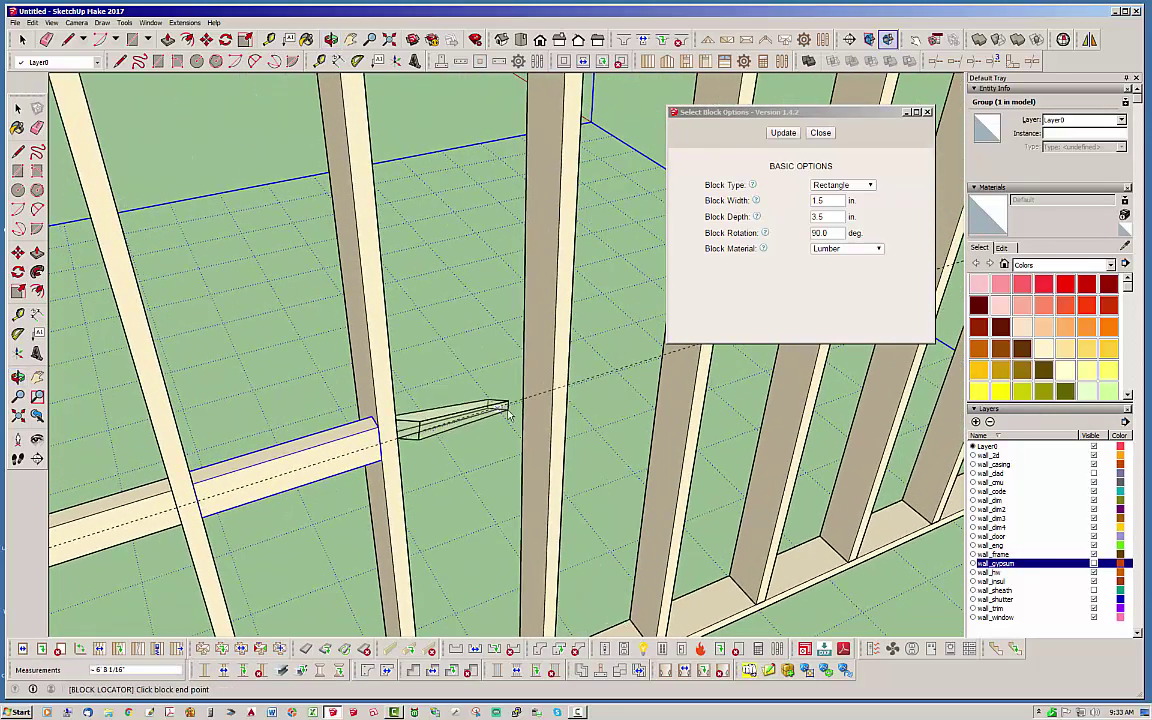
pyautogui.click(553, 390)
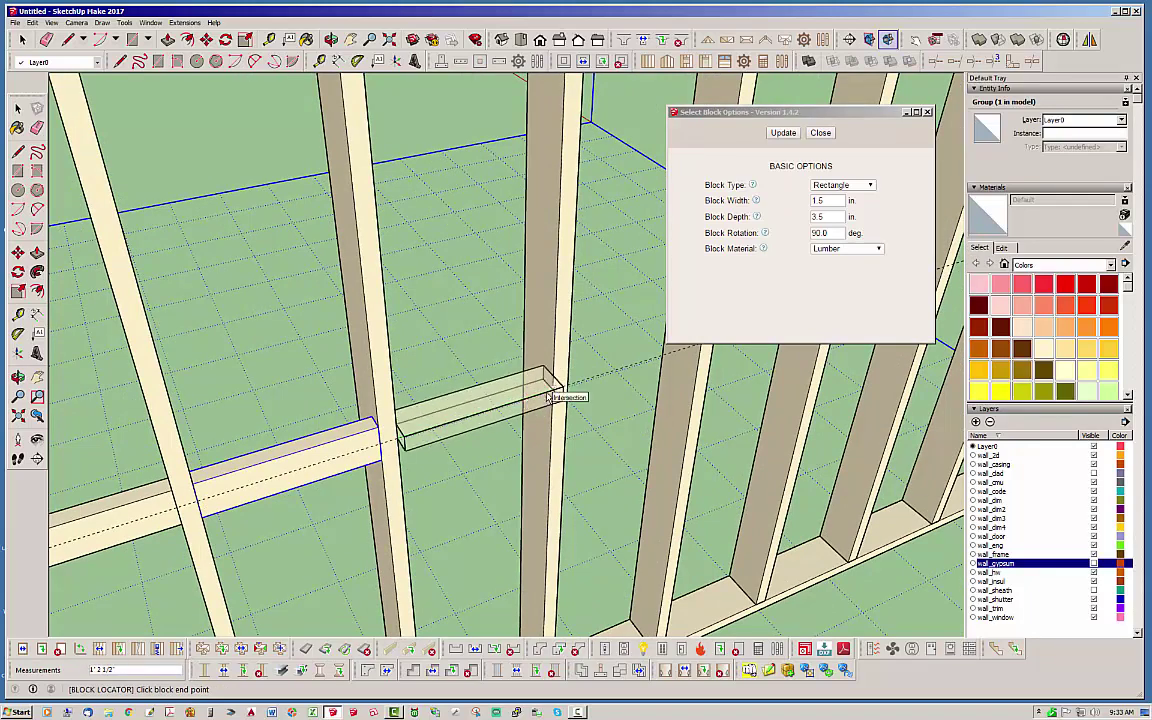
pyautogui.moveTo(500, 355); pyautogui.dragTo(540, 458, button='middle')
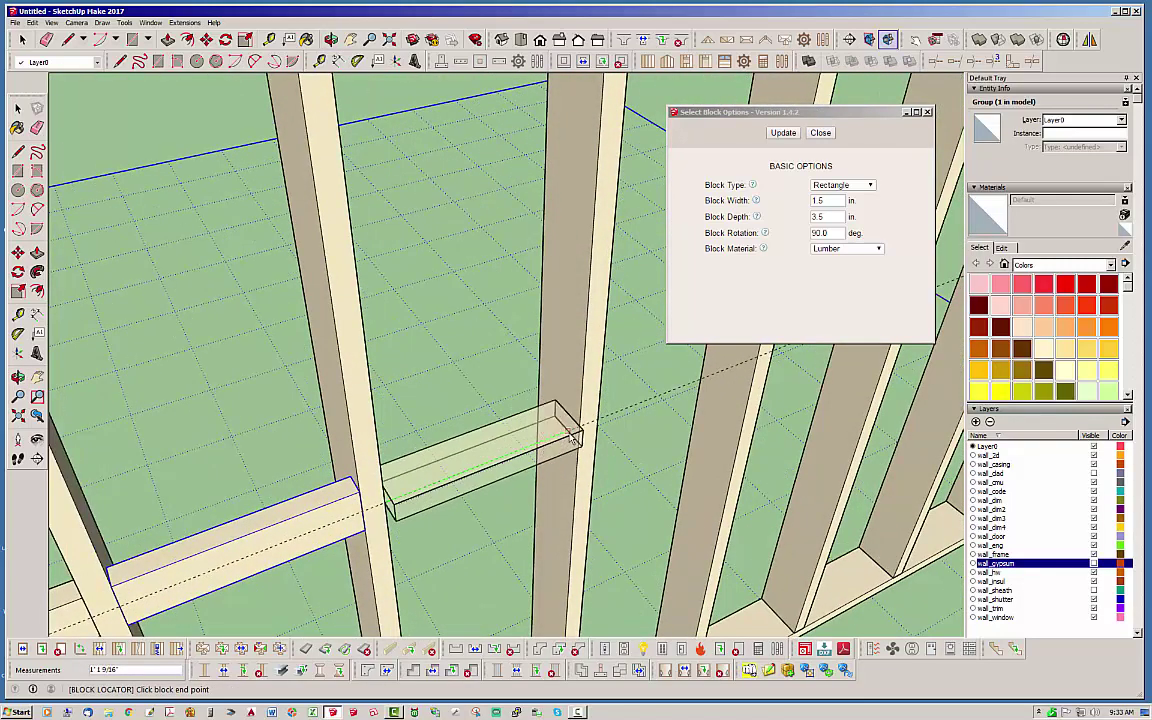
pyautogui.click(581, 430)
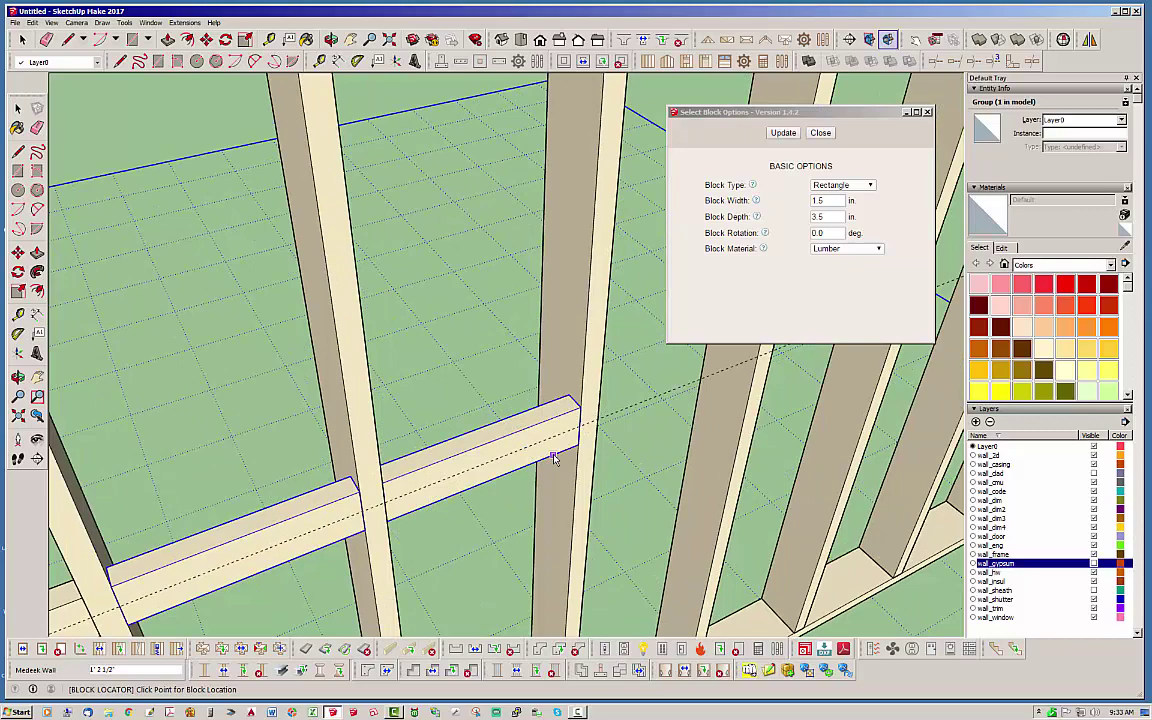
pyautogui.moveTo(563, 465); pyautogui.dragTo(504, 442, button='middle')
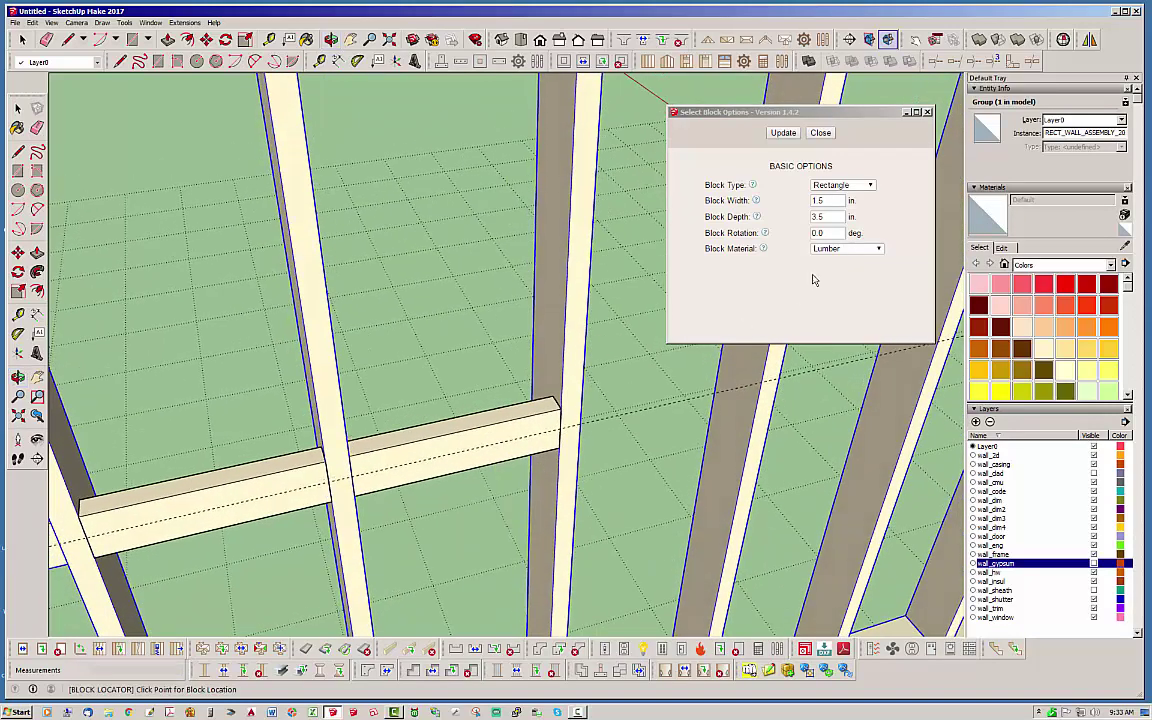
# - Set Block Rotation to 45 in the block options and apply it
pyautogui.doubleClick(822, 232)
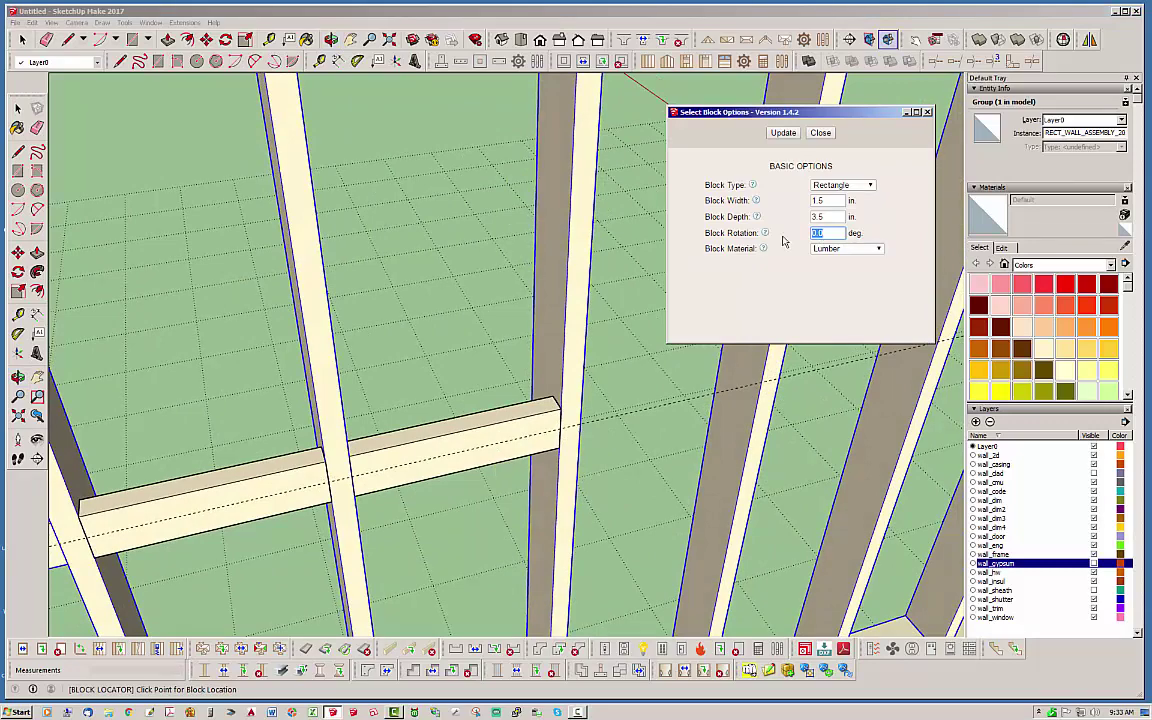
pyautogui.write('45')
pyautogui.click(783, 133)
# - Place a rotated lumber block spanning another stud bay
pyautogui.moveTo(571, 347); pyautogui.dragTo(636, 468, button='middle')
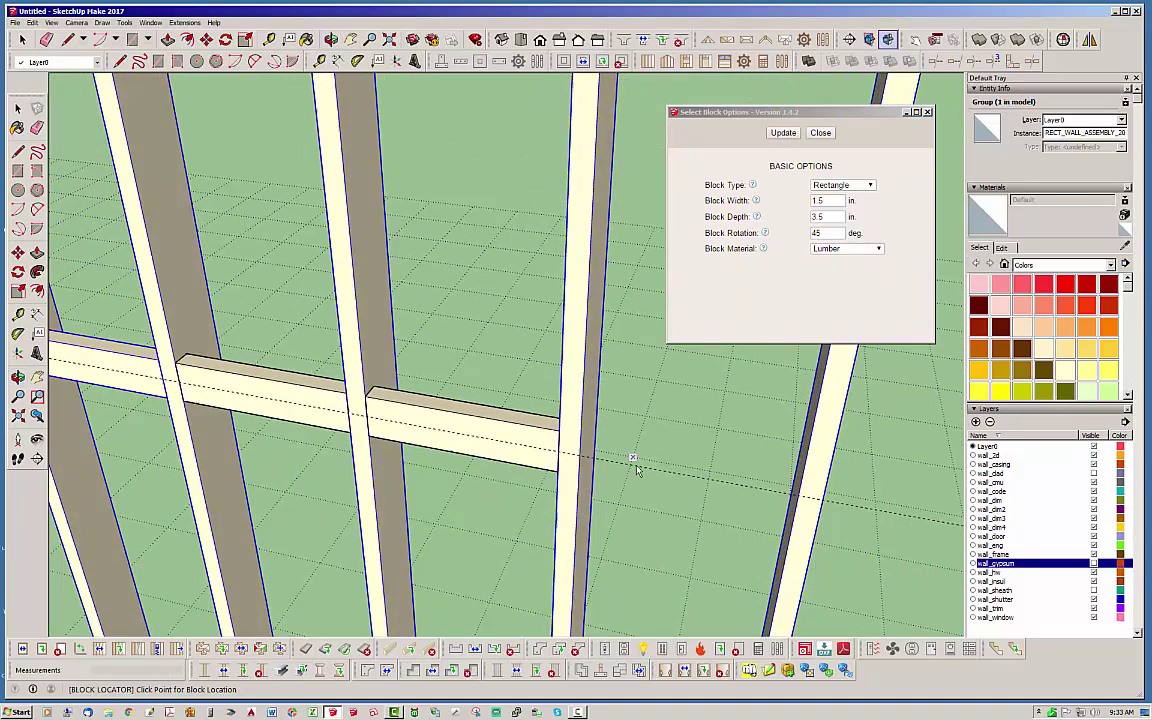
pyautogui.click(581, 448)
pyautogui.moveTo(795, 497); pyautogui.dragTo(690, 415, button='middle')
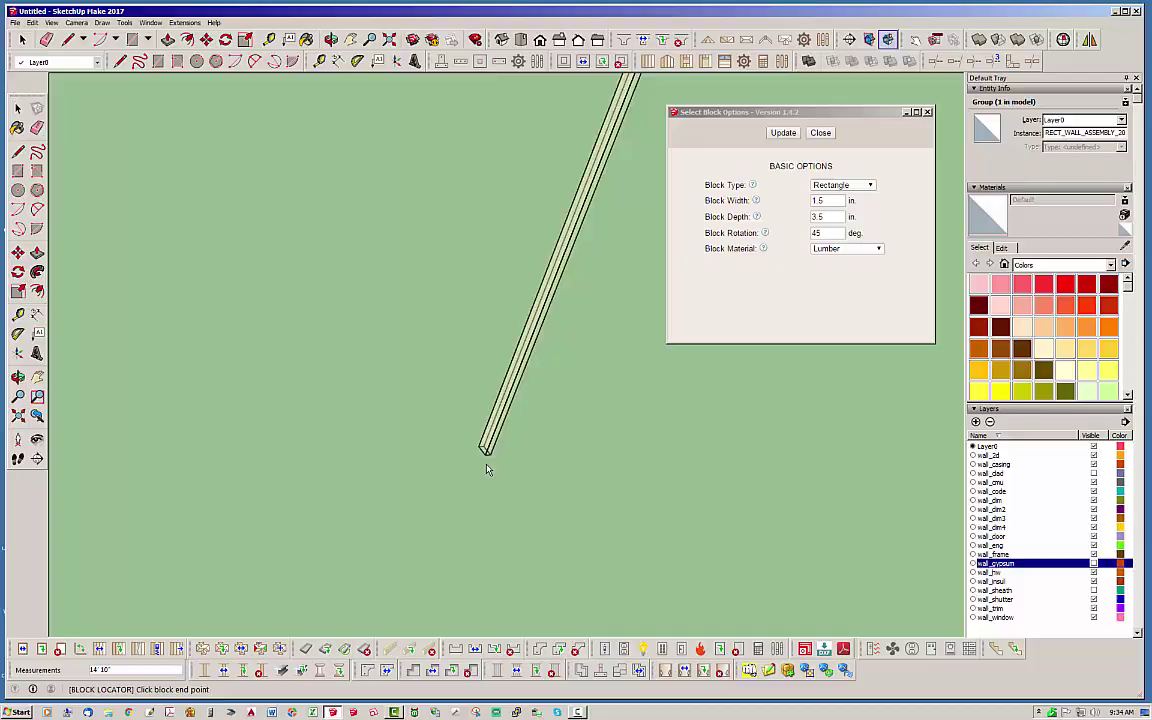
pyautogui.scroll(4, 476, 450)
pyautogui.moveTo(413, 486); pyautogui.dragTo(362, 128, button='middle')
pyautogui.scroll(5, 362, 128)
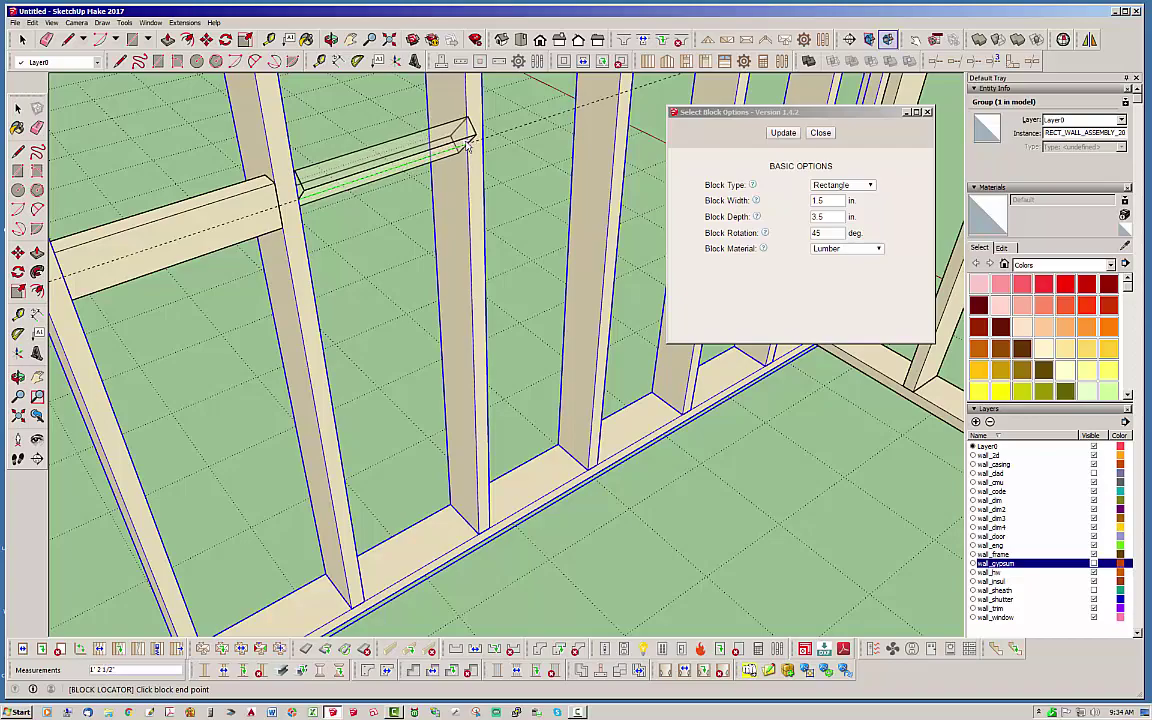
pyautogui.click(466, 148)
pyautogui.moveTo(466, 150); pyautogui.dragTo(378, 403, button='middle')
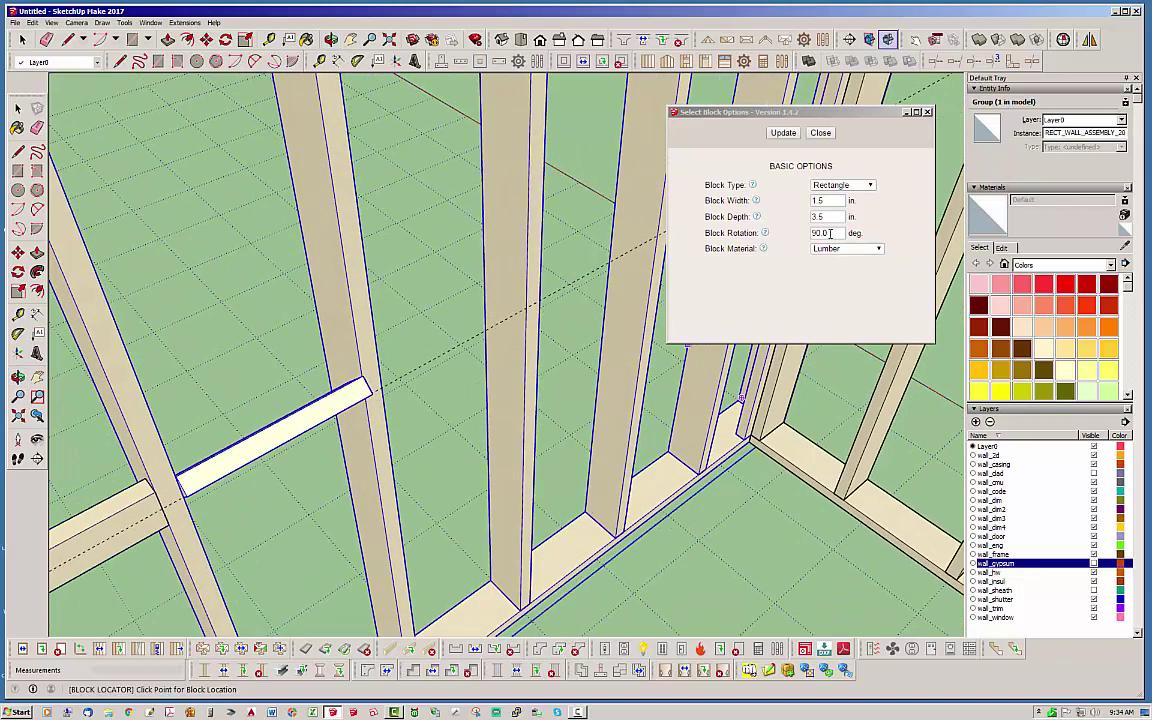
# - Place another block in the next stud bay after toggling flat and upright, then exit the tool
pyautogui.click(383, 390)
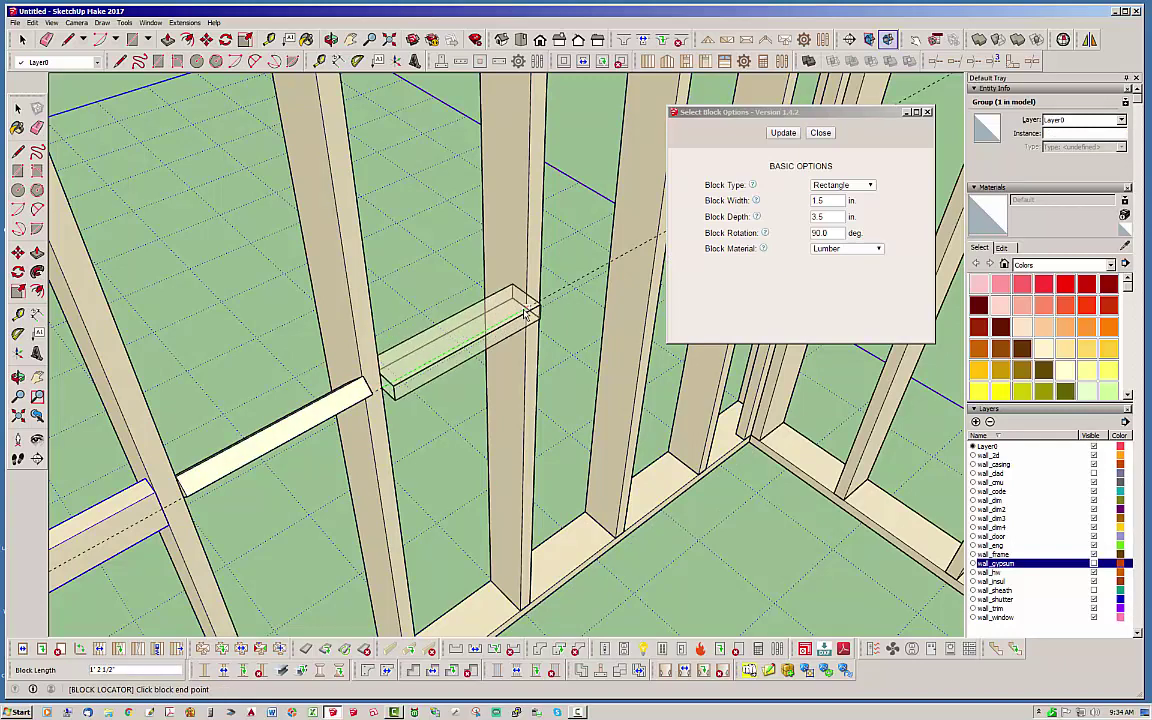
pyautogui.press('Tab')
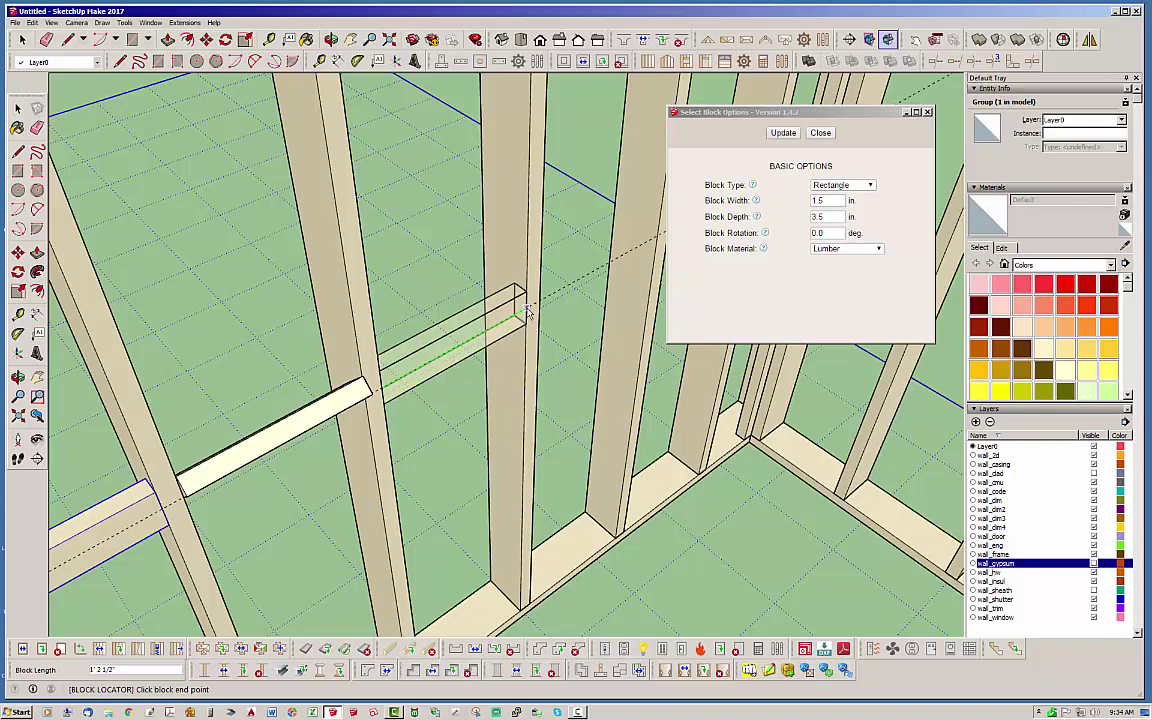
pyautogui.press('Tab')
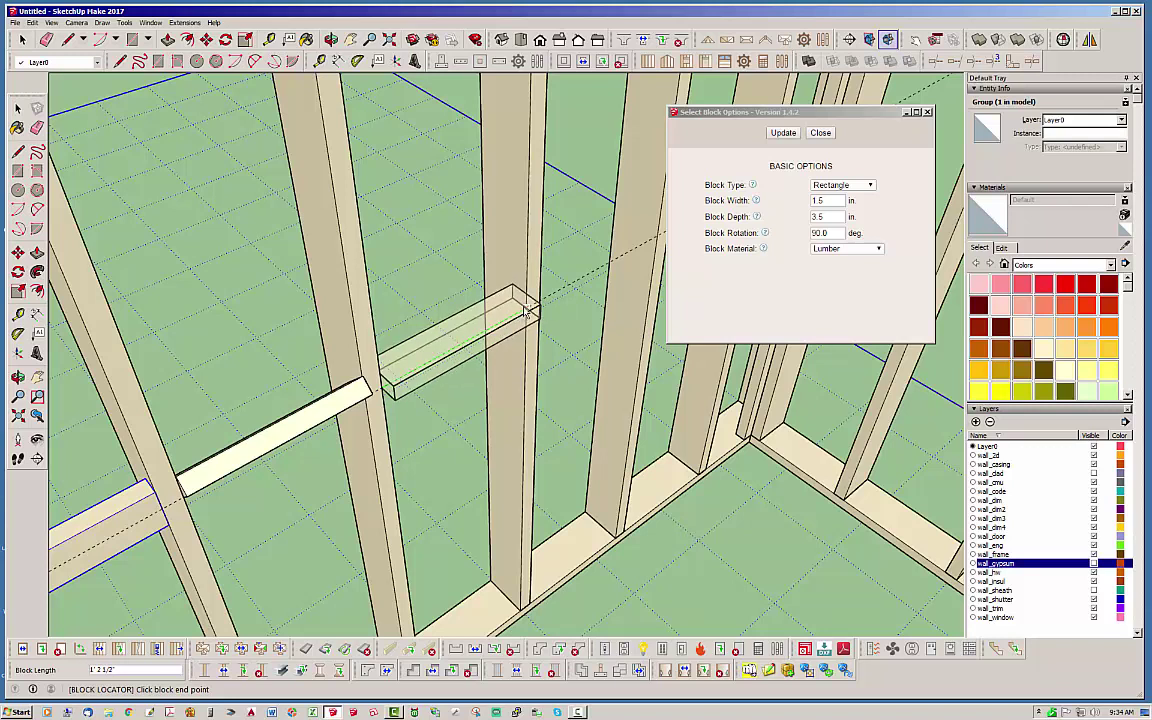
pyautogui.press('Tab')
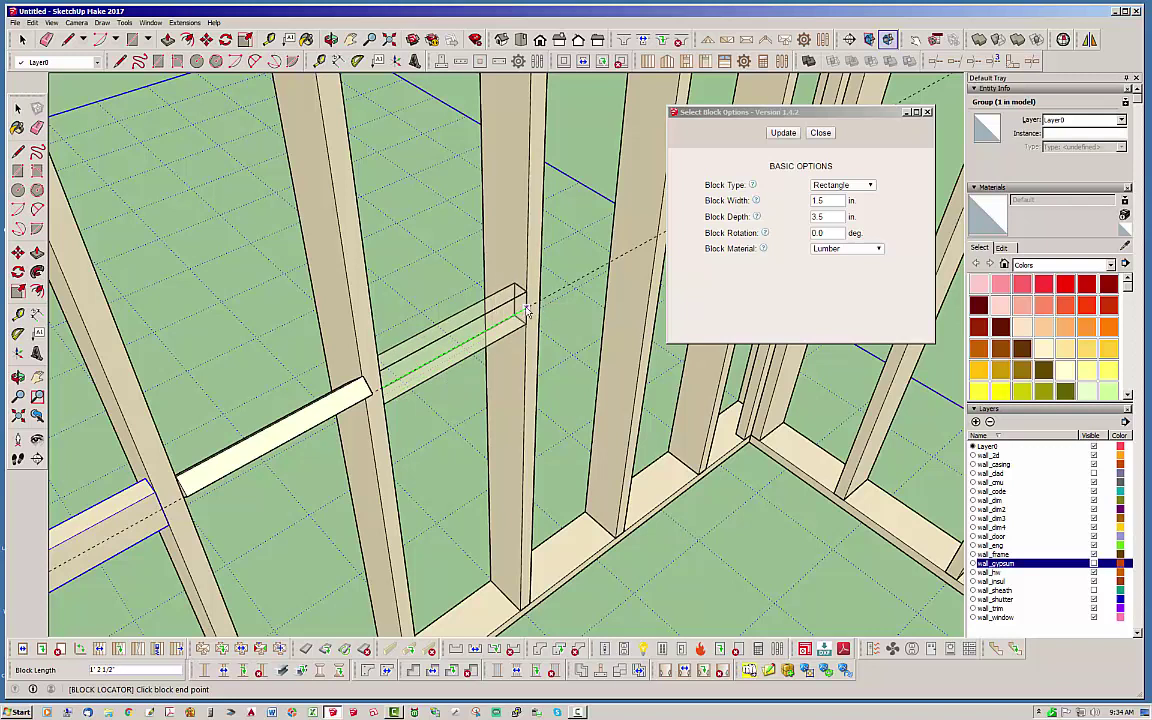
pyautogui.click(527, 313)
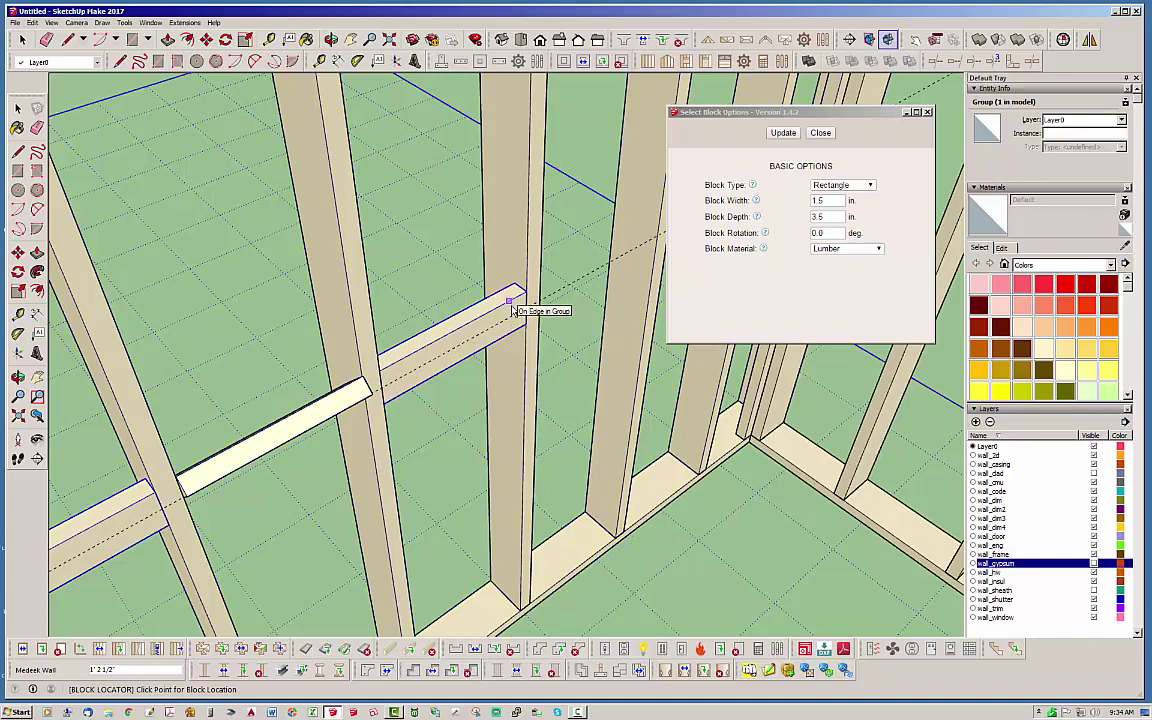
pyautogui.press('space')
pyautogui.moveTo(509, 360); pyautogui.dragTo(612, 360, button='middle')
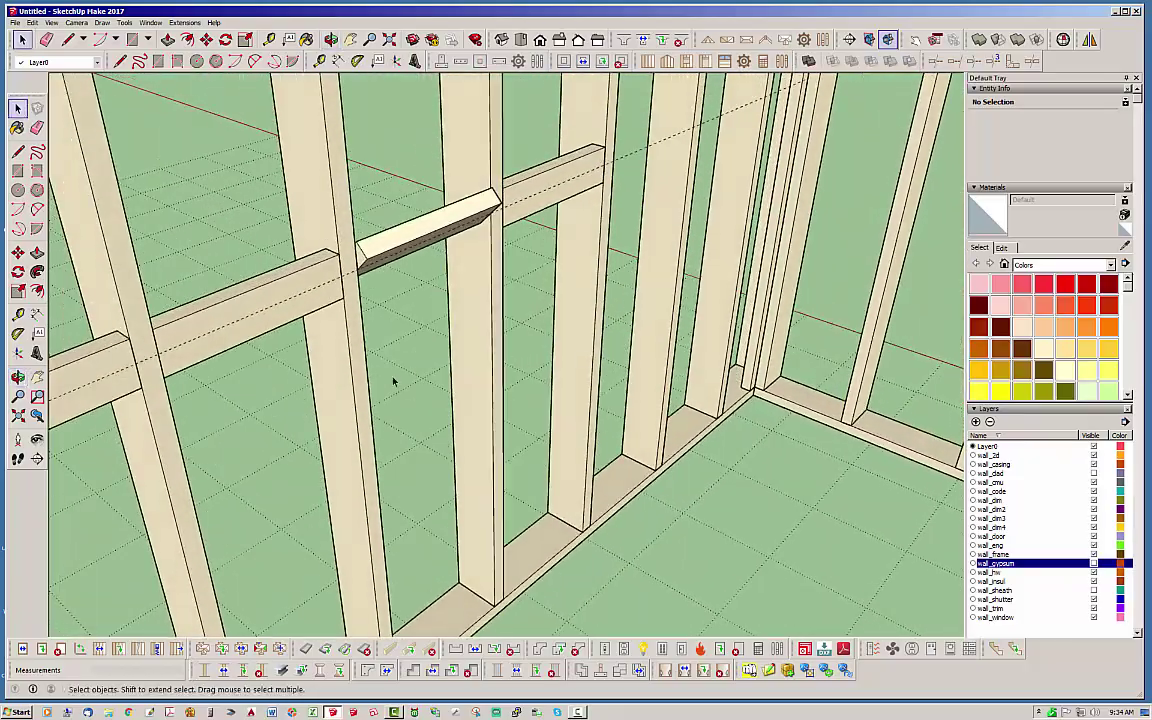
# - Edit block BLK4, trying 90° rotation before settling on 0°, and close its options
pyautogui.moveTo(393, 386); pyautogui.dragTo(690, 362, button='middle')
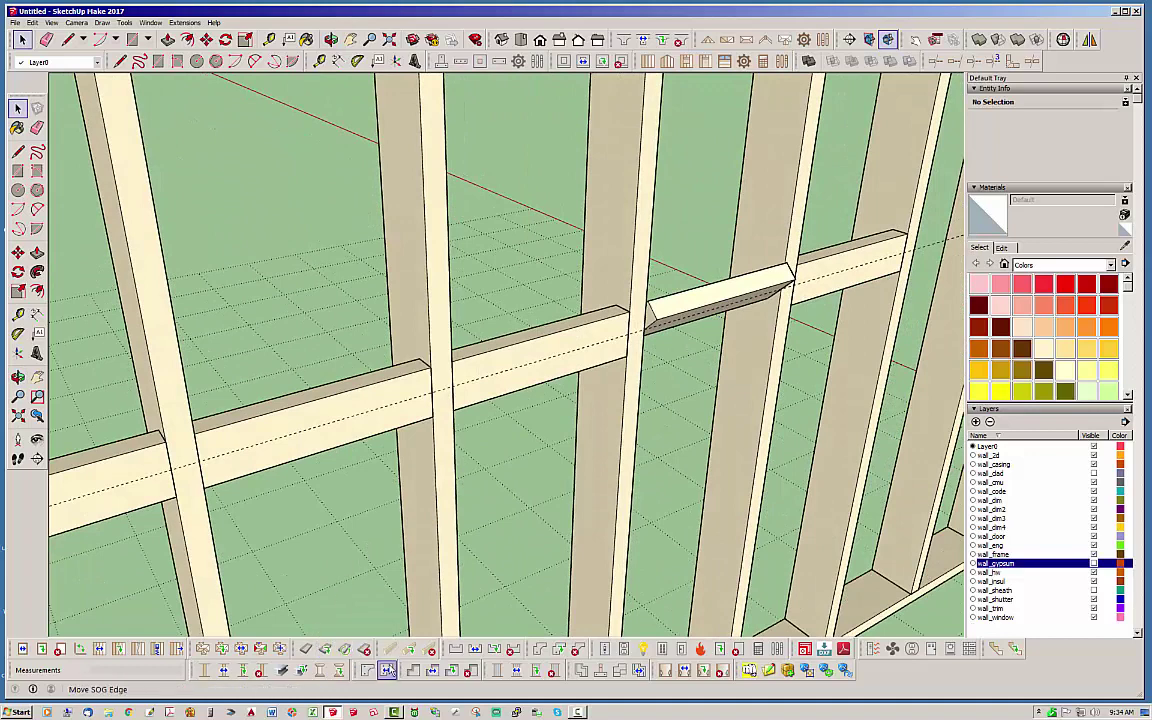
pyautogui.click(410, 650)
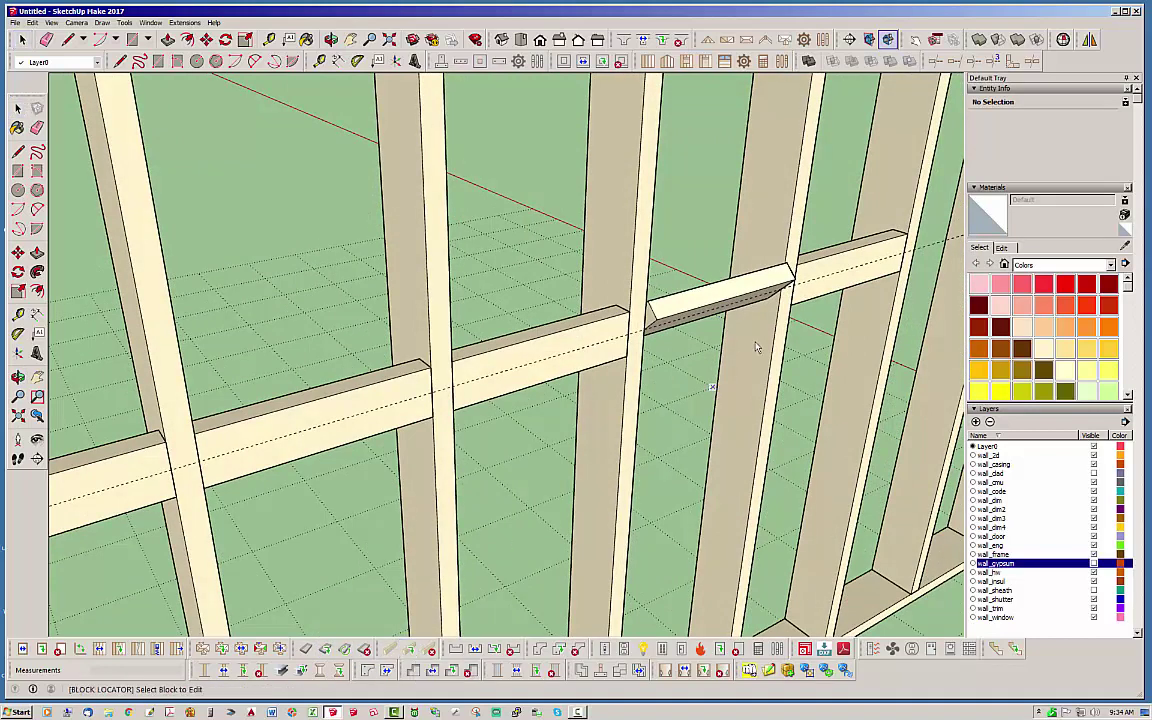
pyautogui.click(748, 292)
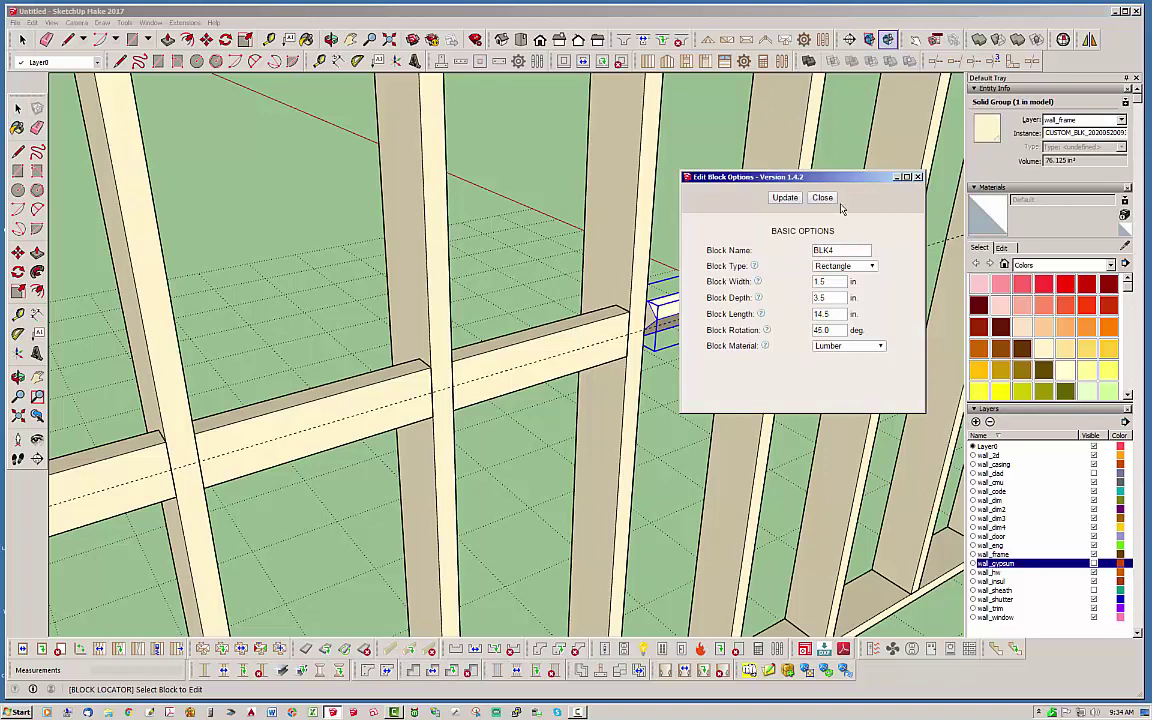
pyautogui.doubleClick(829, 330)
pyautogui.click(788, 199)
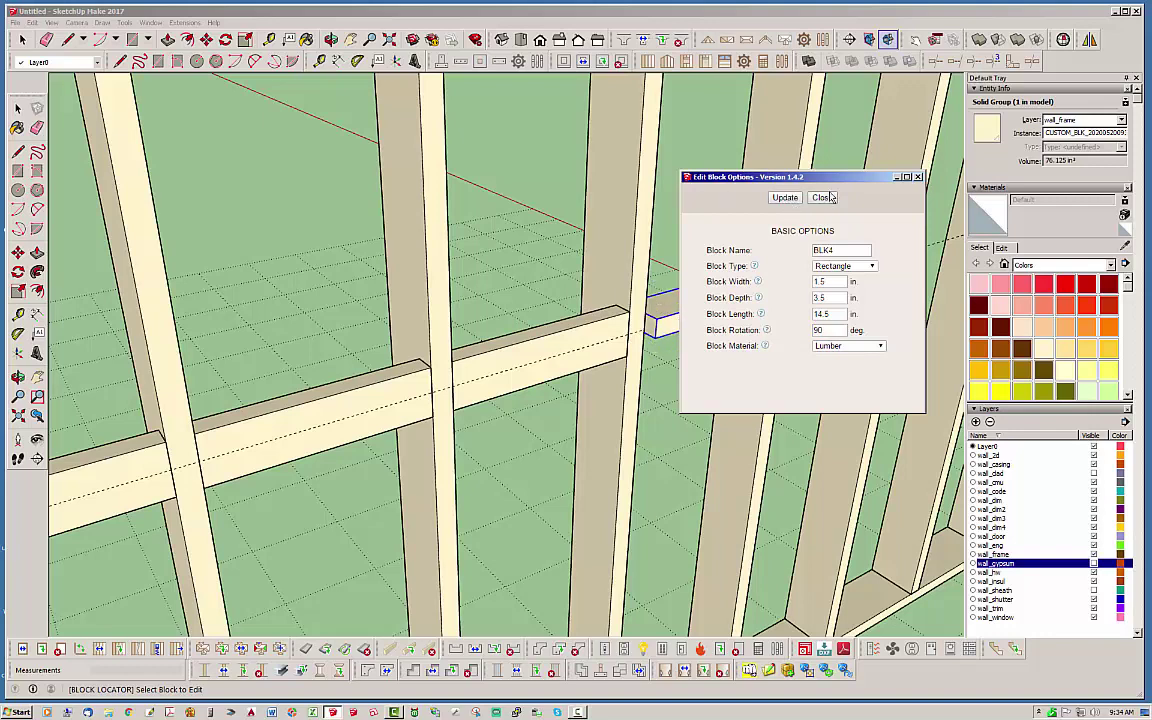
pyautogui.doubleClick(838, 330)
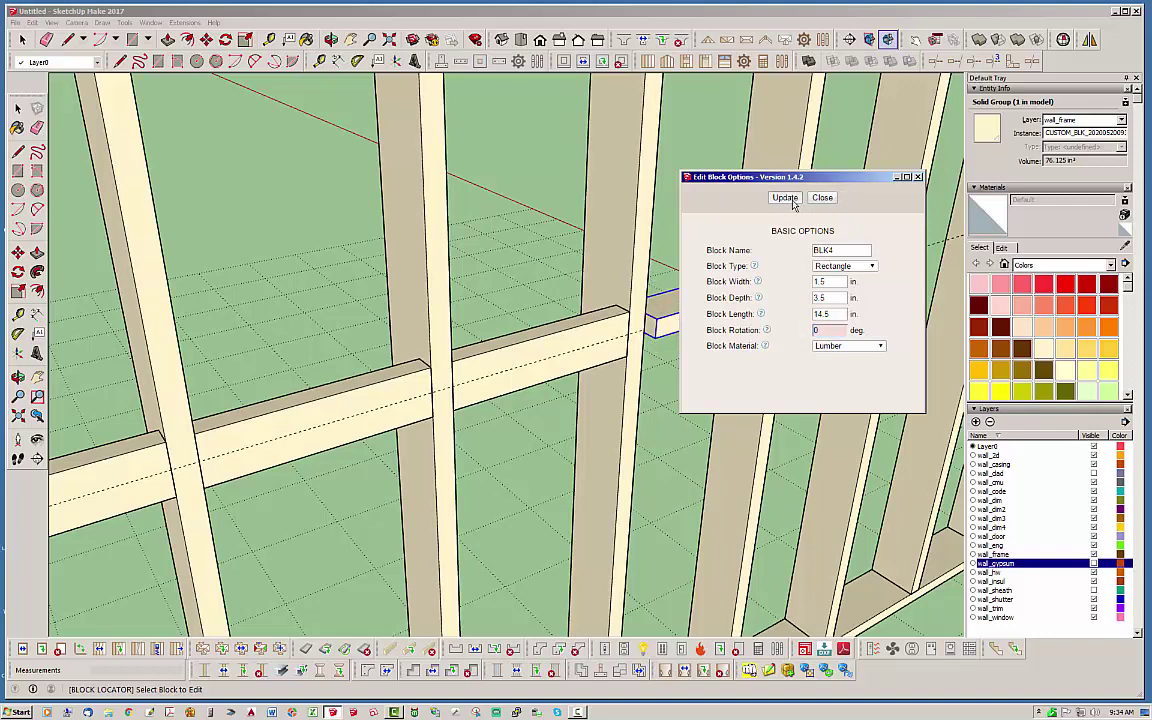
pyautogui.click(786, 198)
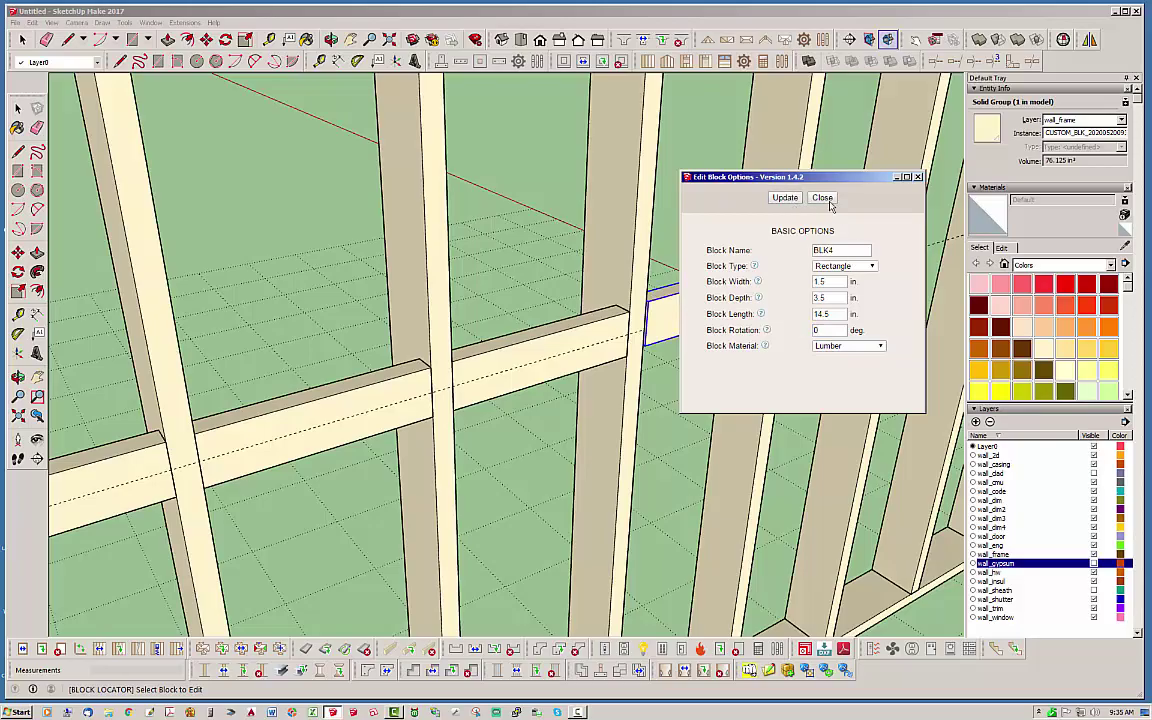
pyautogui.click(822, 198)
pyautogui.moveTo(830, 210); pyautogui.dragTo(671, 337, button='middle')
# - Delete the middle blocking piece using the Delete Blocking tool
pyautogui.scroll(5, 815, 285)
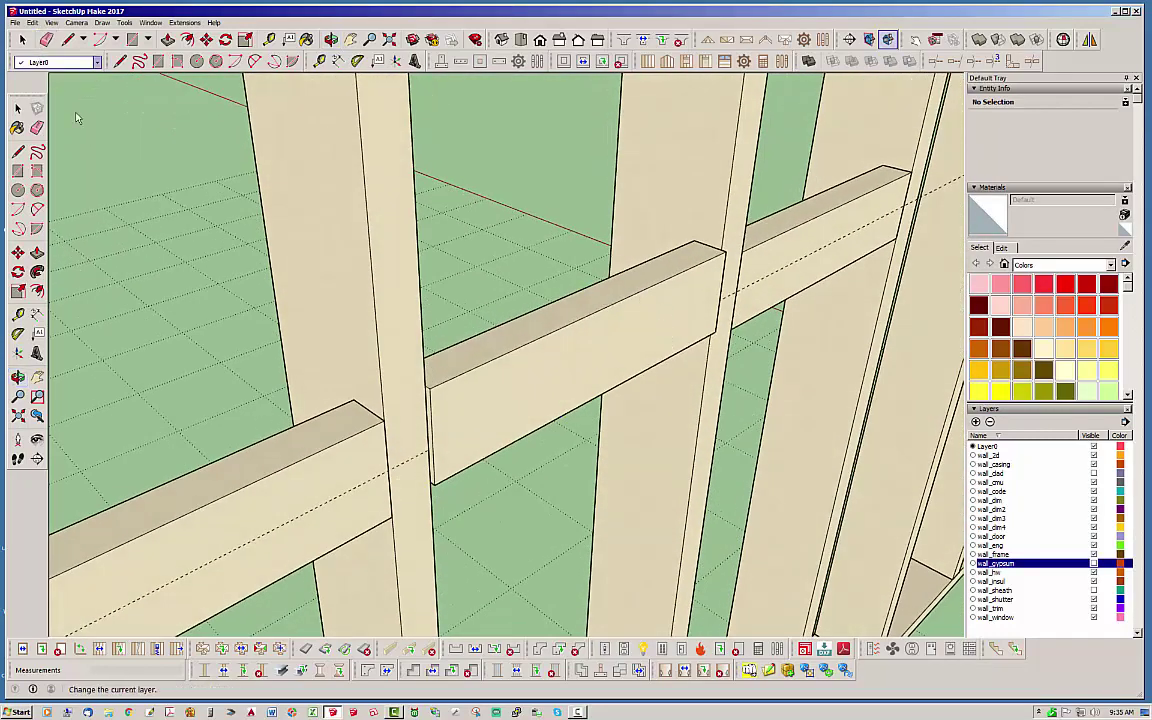
pyautogui.click(428, 651)
pyautogui.click(578, 339)
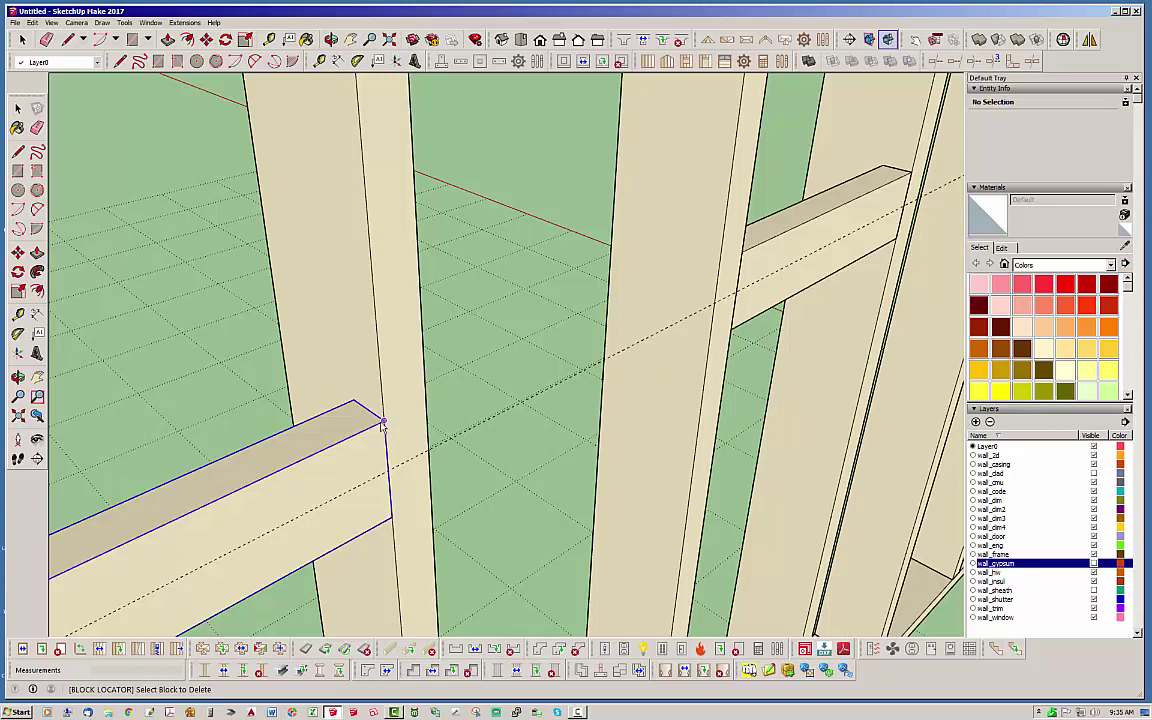
pyautogui.click(352, 403)
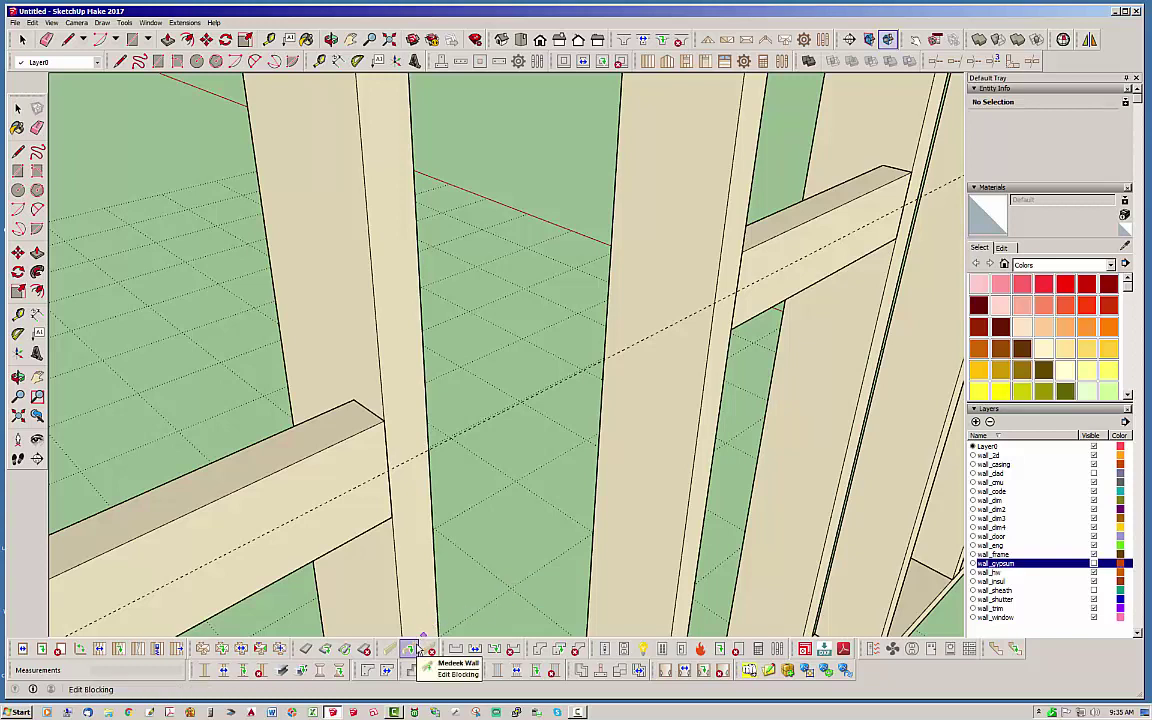
# - Add a 1.5 × 3.5 in Rectangle Lumber block spanning the empty bay between two studs
pyautogui.click(390, 652)
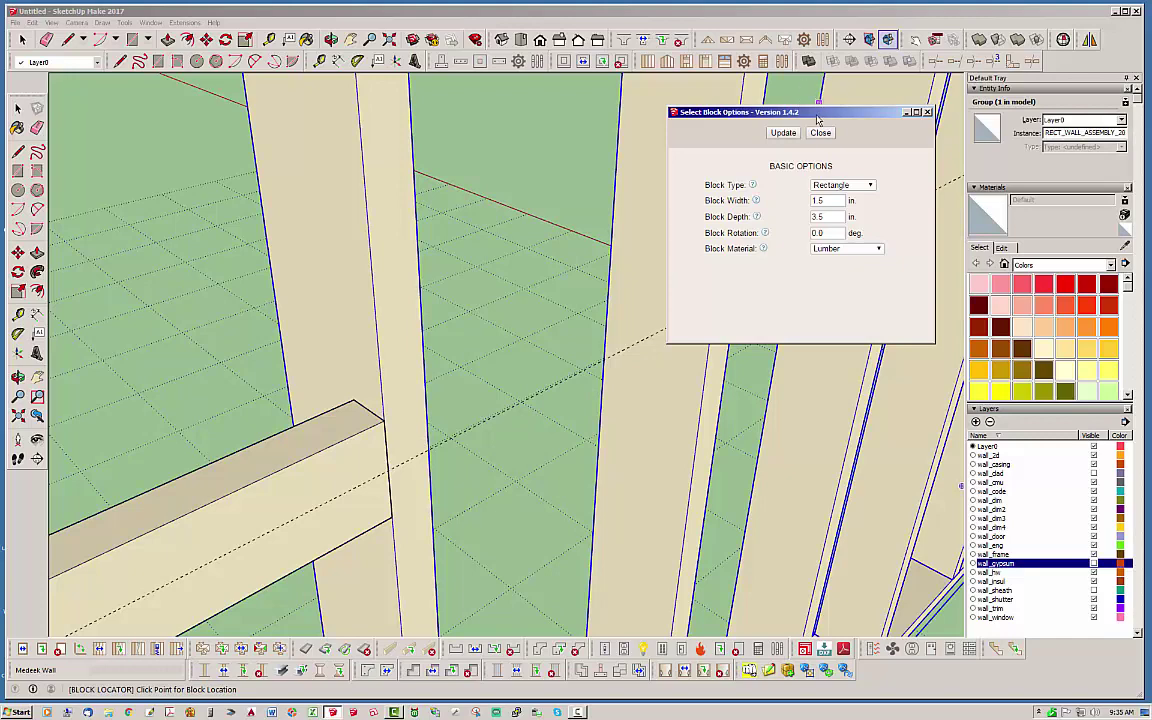
pyautogui.moveTo(739, 112); pyautogui.dragTo(859, 91)
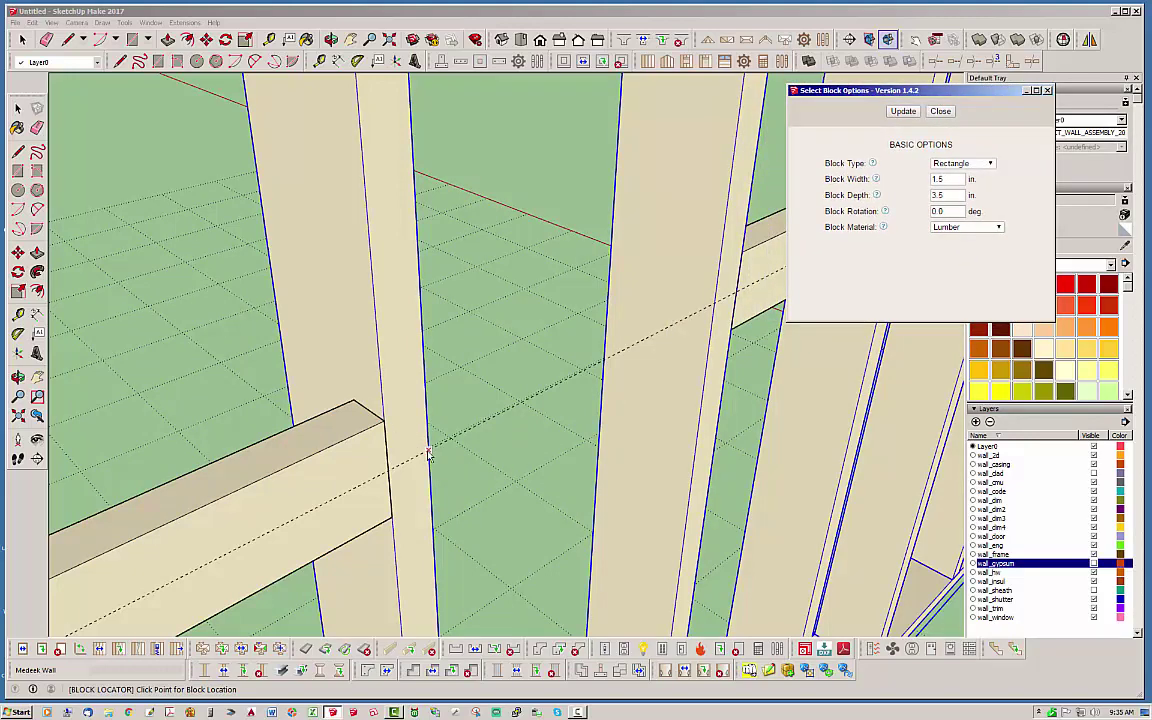
pyautogui.click(428, 453)
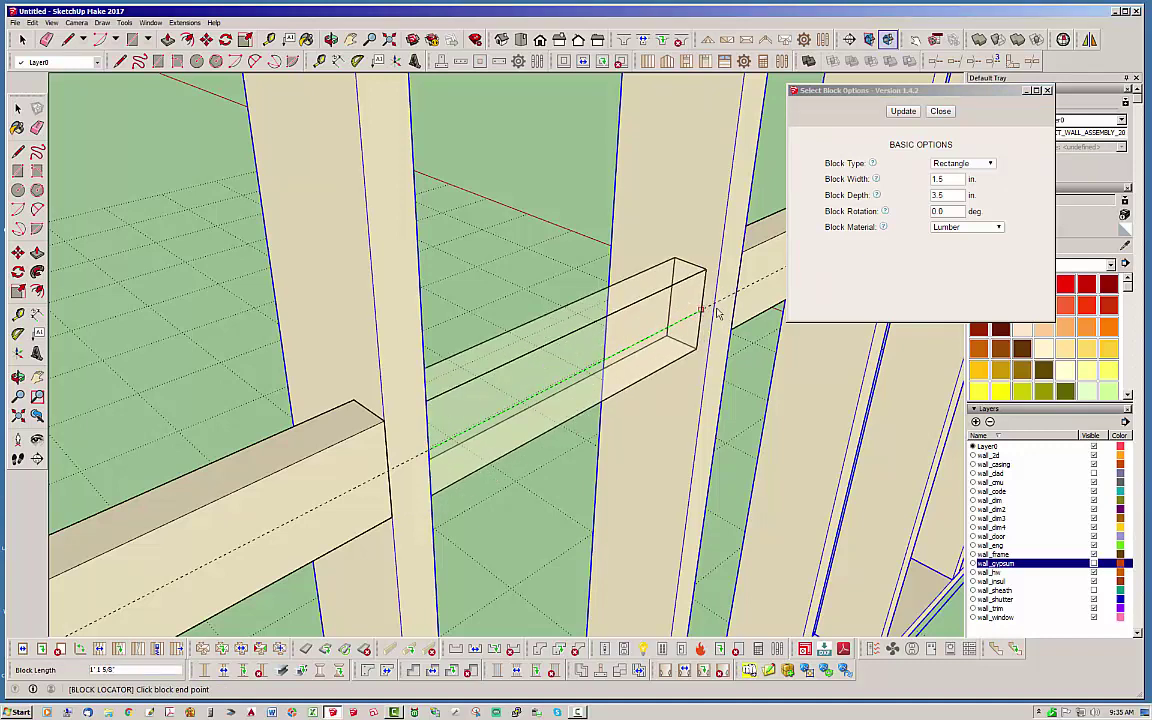
pyautogui.click(716, 307)
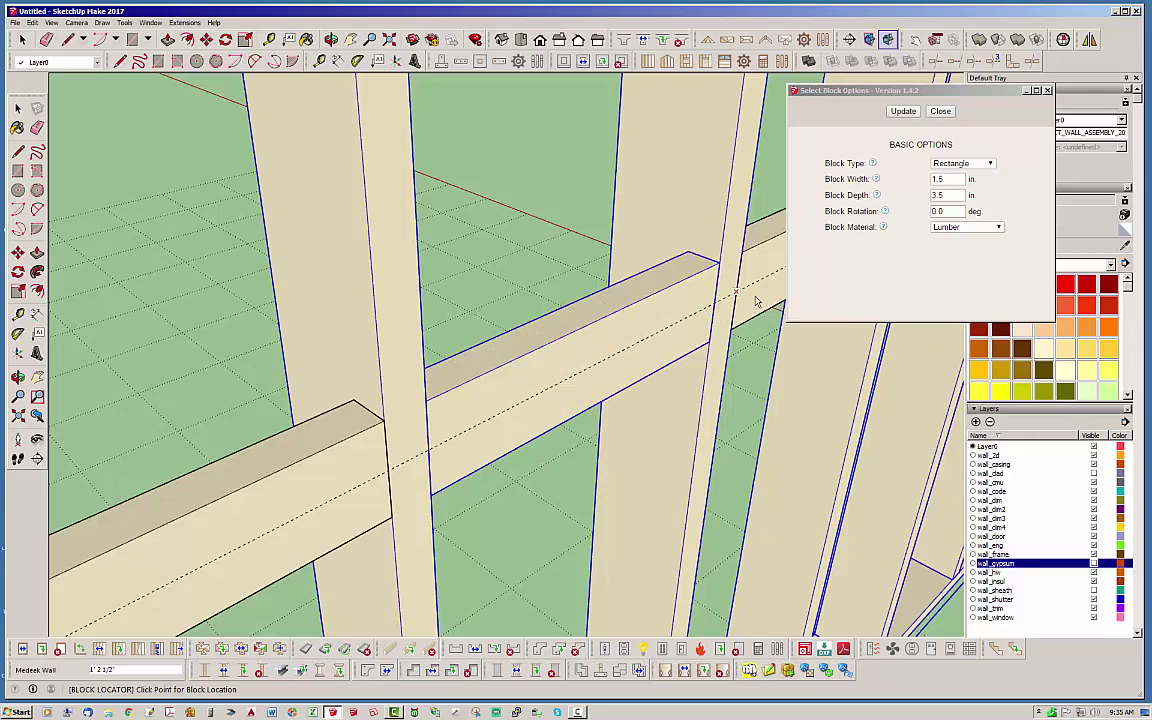
pyautogui.press('space')
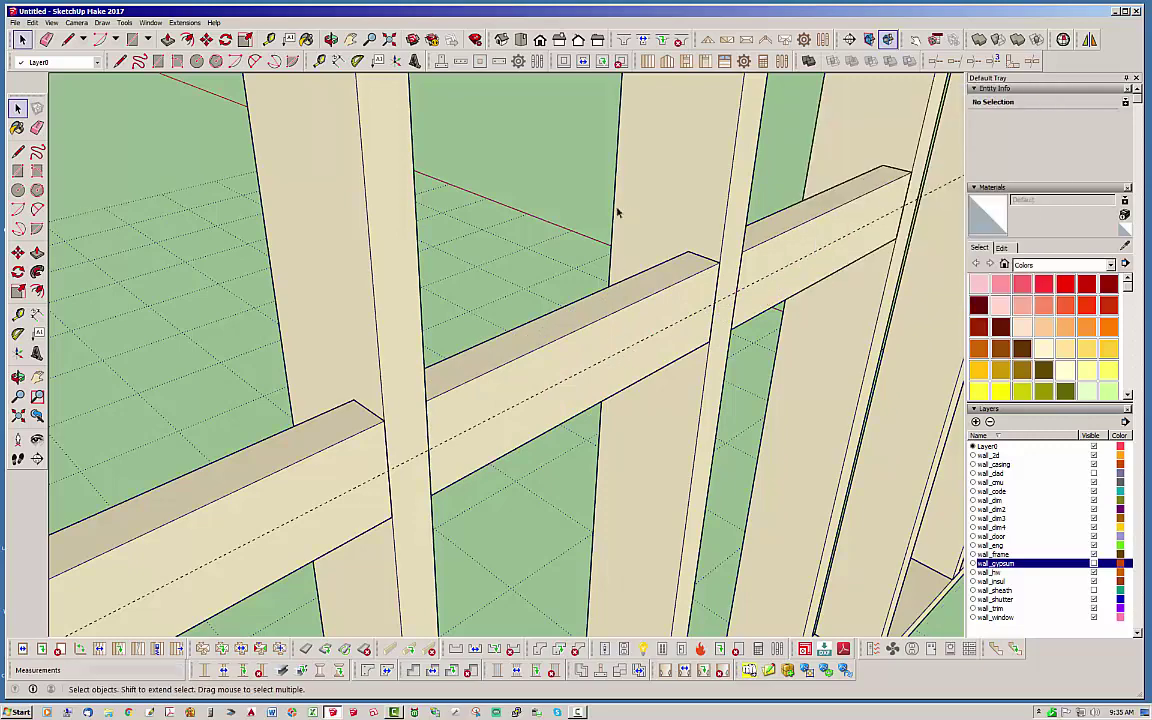
pyautogui.moveTo(484, 408); pyautogui.dragTo(463, 435, button='middle')
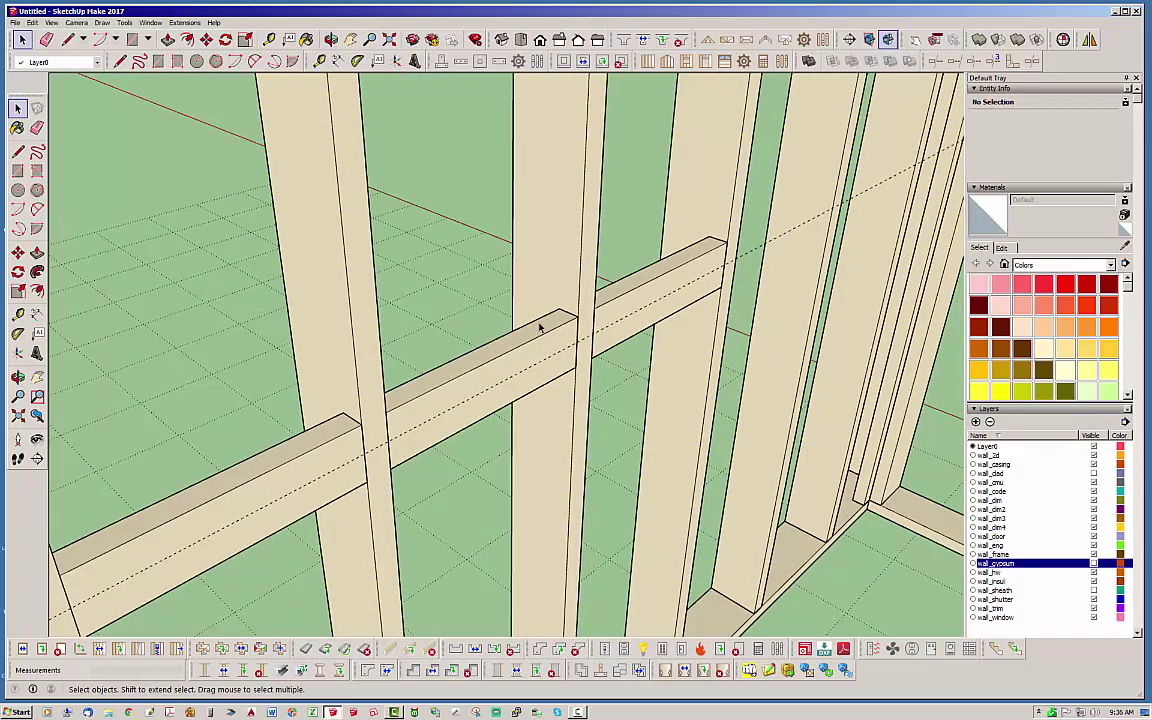
pyautogui.scroll(2, 539, 327)
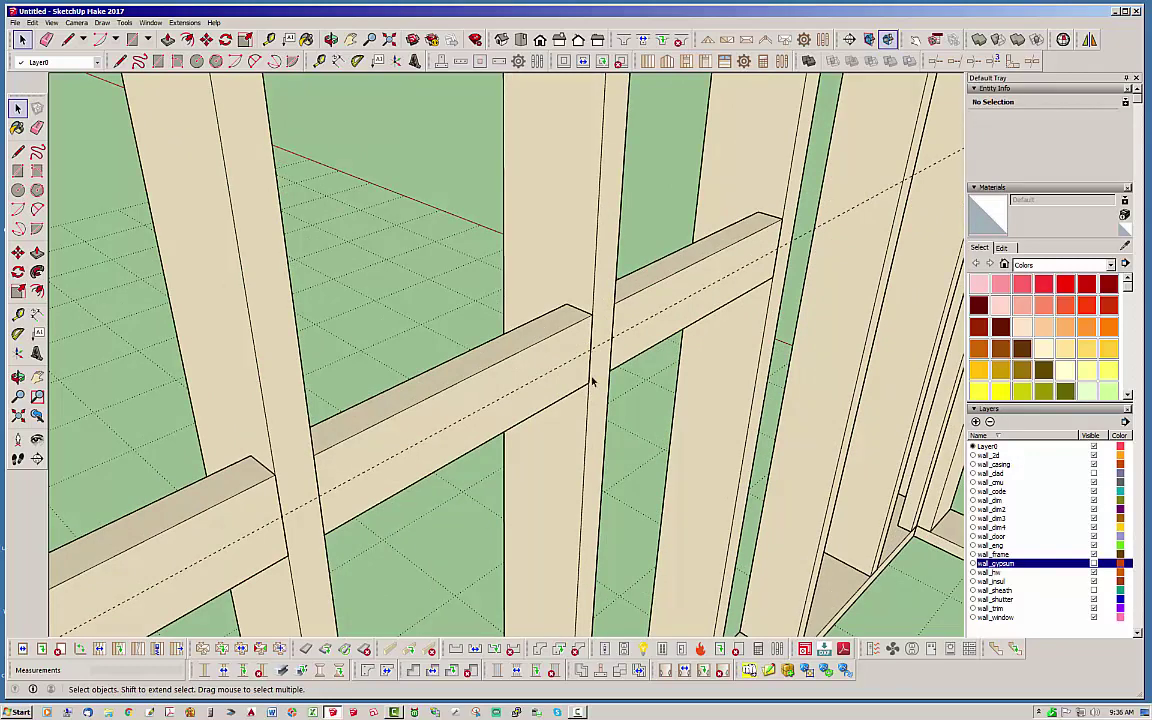
pyautogui.doubleClick(553, 357)
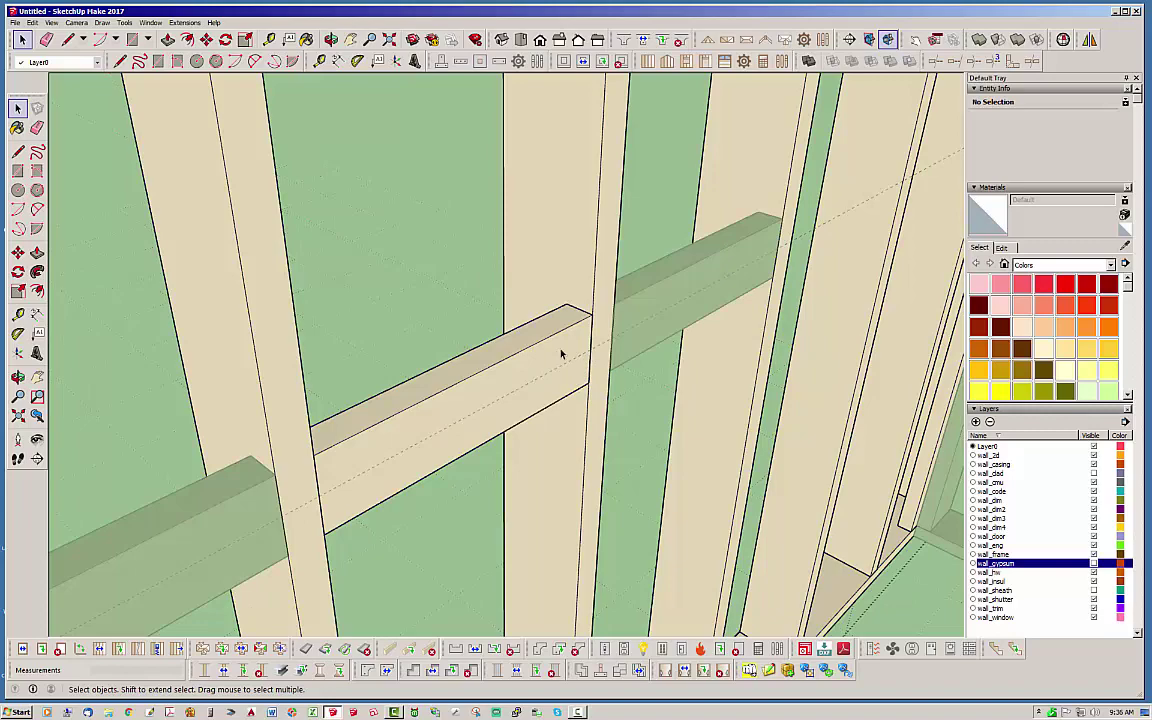
pyautogui.click(506, 195)
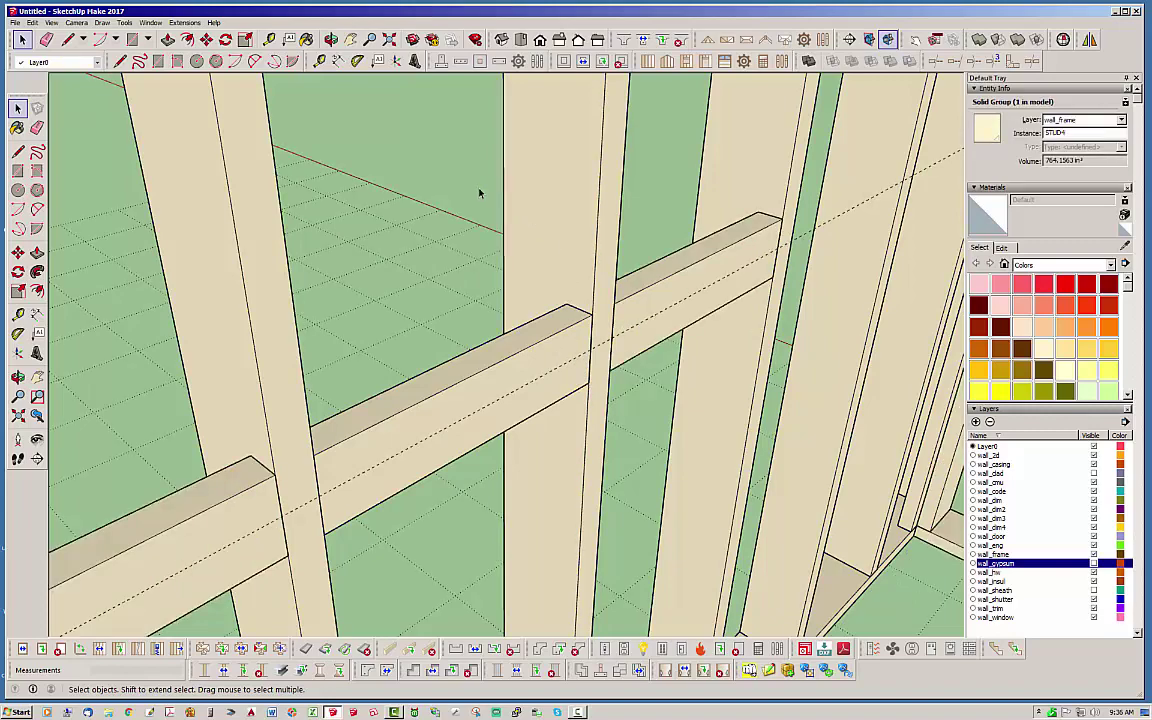
pyautogui.moveTo(607, 338); pyautogui.dragTo(545, 400, button='middle')
pyautogui.click(641, 236)
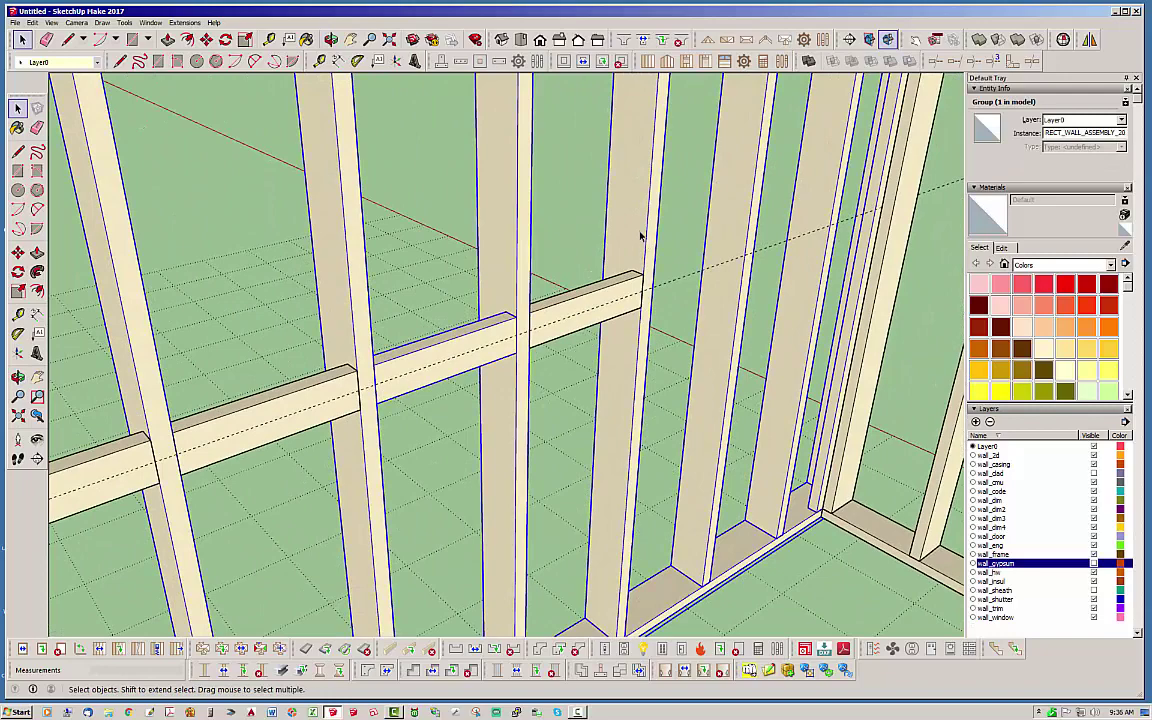
pyautogui.doubleClick(641, 236)
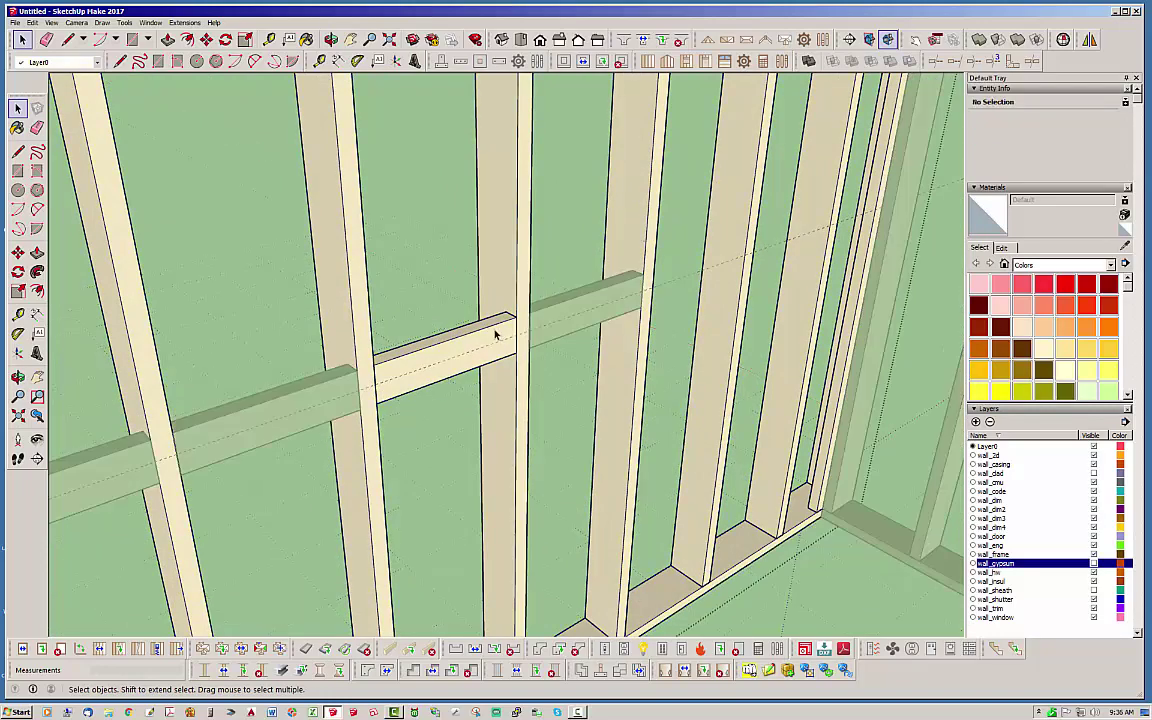
pyautogui.moveTo(571, 329); pyautogui.dragTo(496, 345, button='middle')
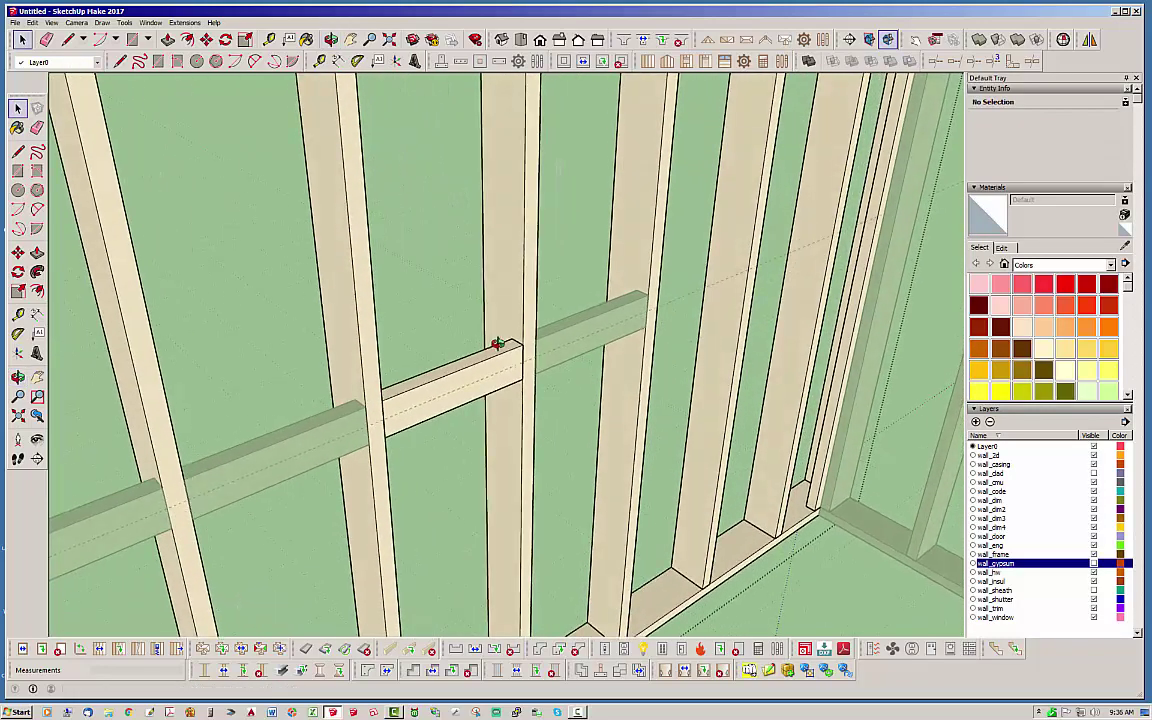
pyautogui.click(572, 241)
pyautogui.moveTo(572, 241); pyautogui.dragTo(512, 447, button='middle')
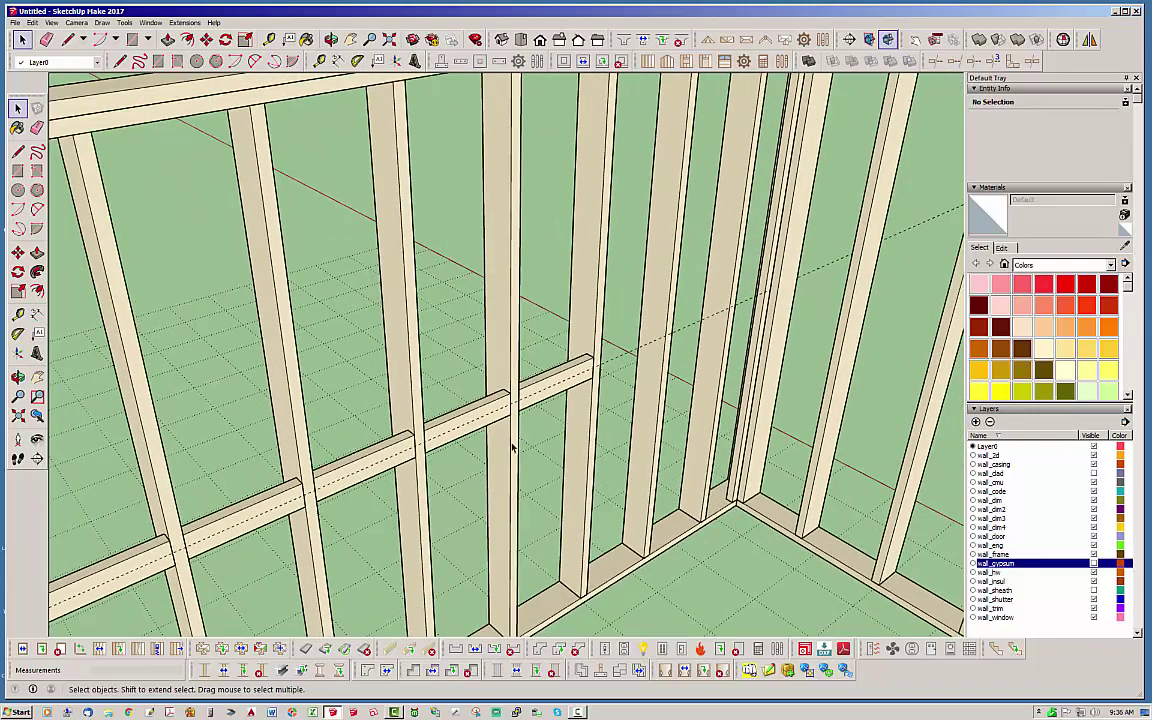
pyautogui.click(775, 365)
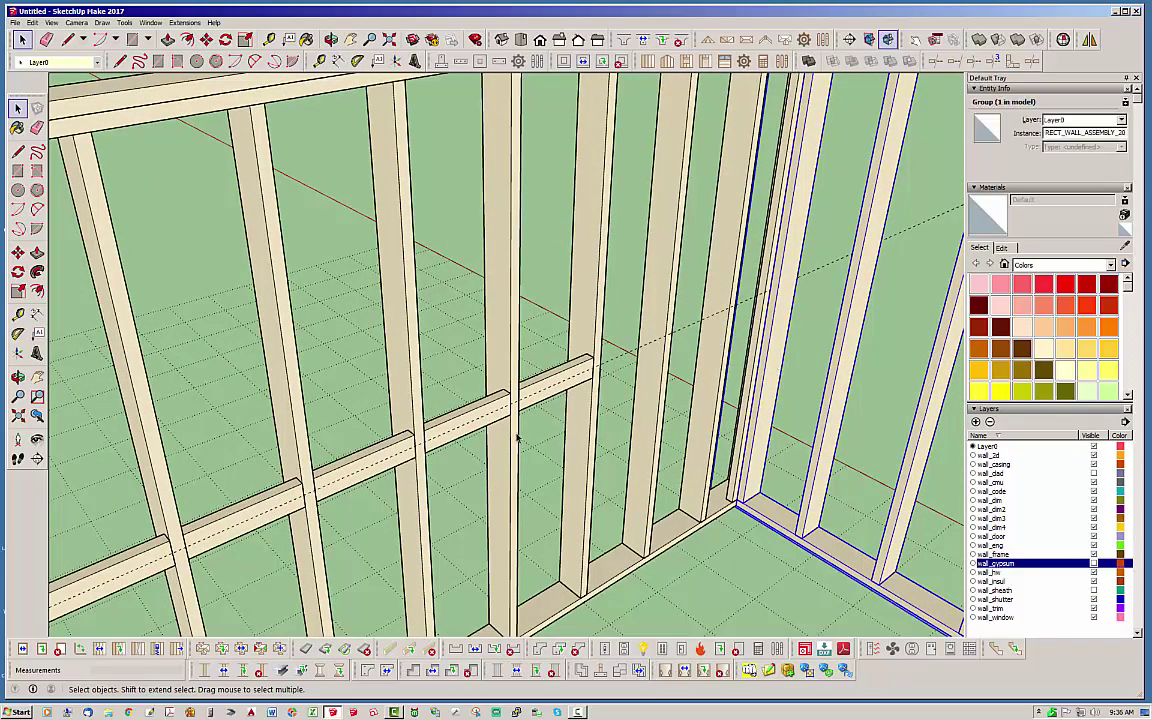
pyautogui.click(463, 393)
pyautogui.moveTo(463, 393); pyautogui.dragTo(515, 405, button='middle')
# - Open the front WALL2 group for editing and orbit to bring its blocking into view
pyautogui.click(795, 217)
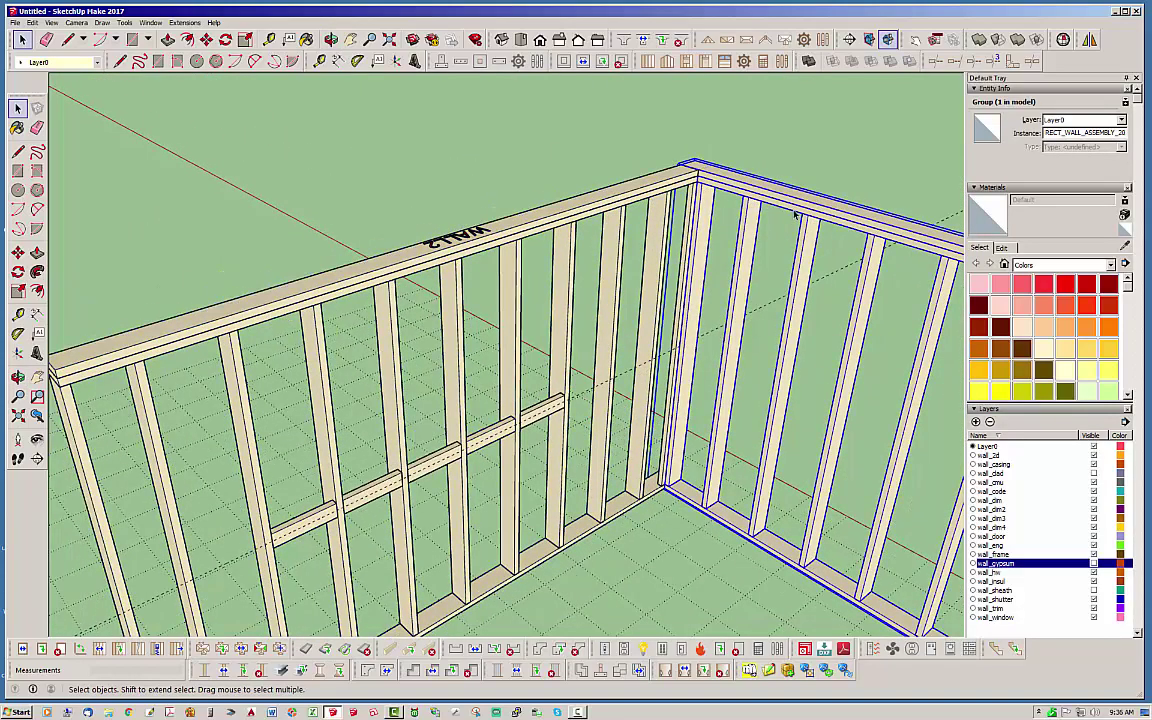
pyautogui.click(508, 374)
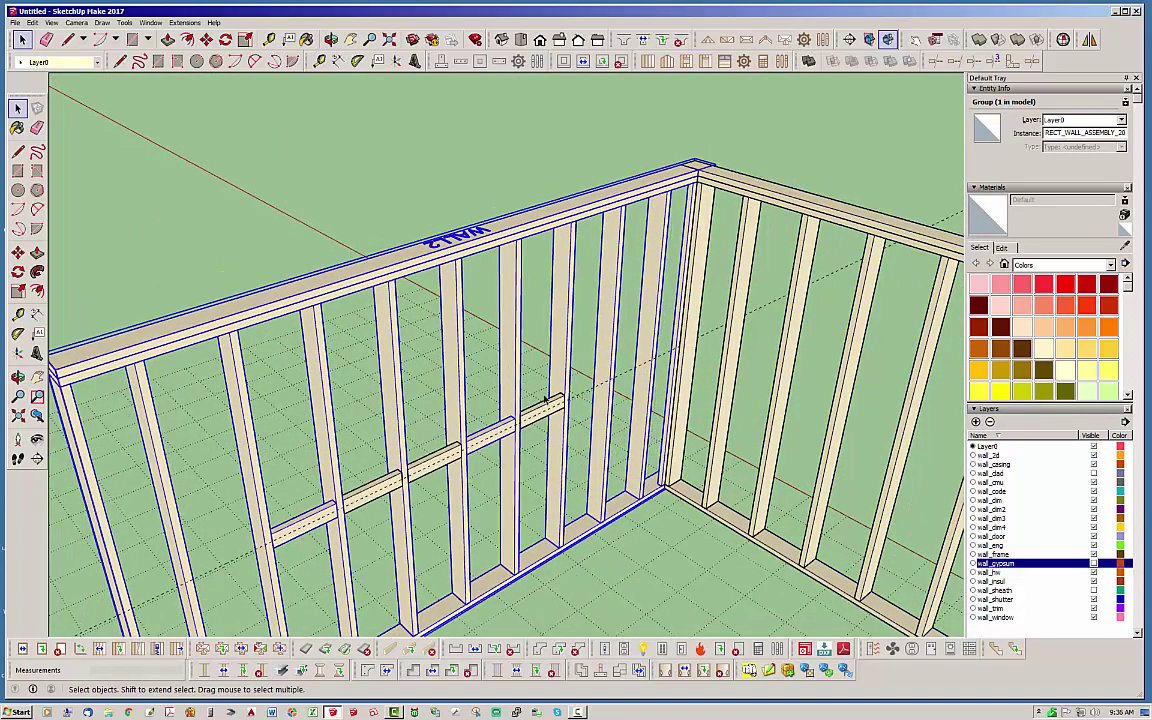
pyautogui.doubleClick(545, 413)
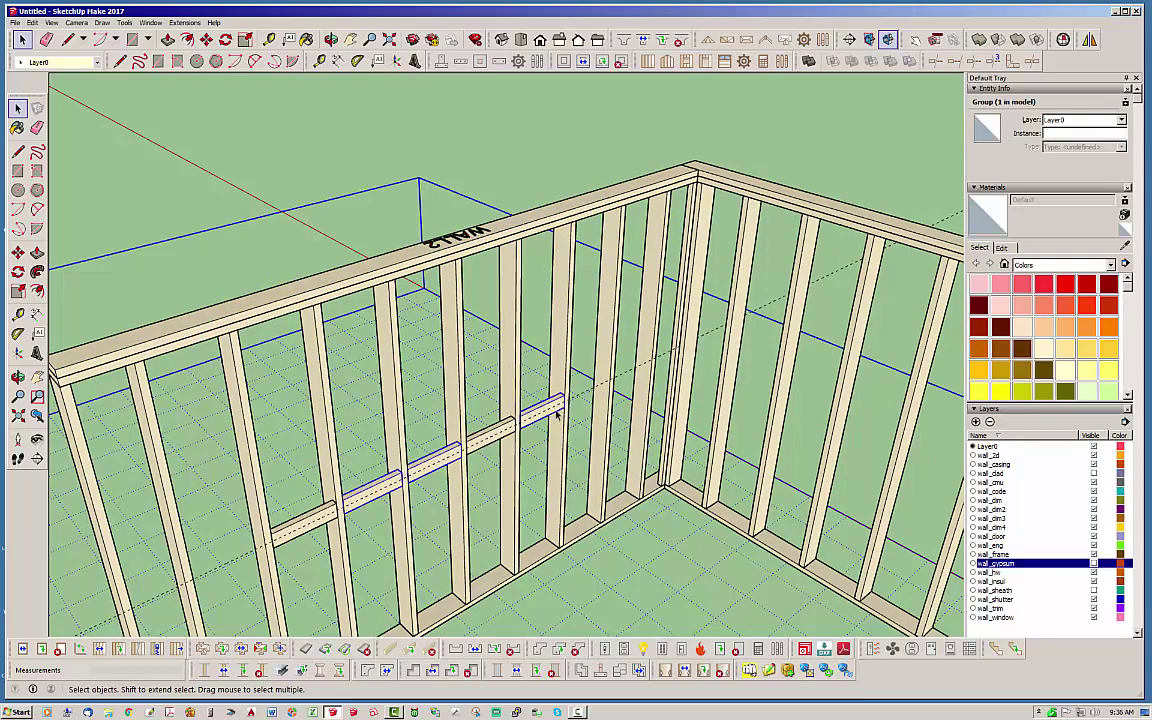
pyautogui.moveTo(557, 415)
pyautogui.mouseDown(button='middle')
pyautogui.moveTo(520, 365)
pyautogui.moveTo(560, 390)
pyautogui.mouseUp(button='middle')
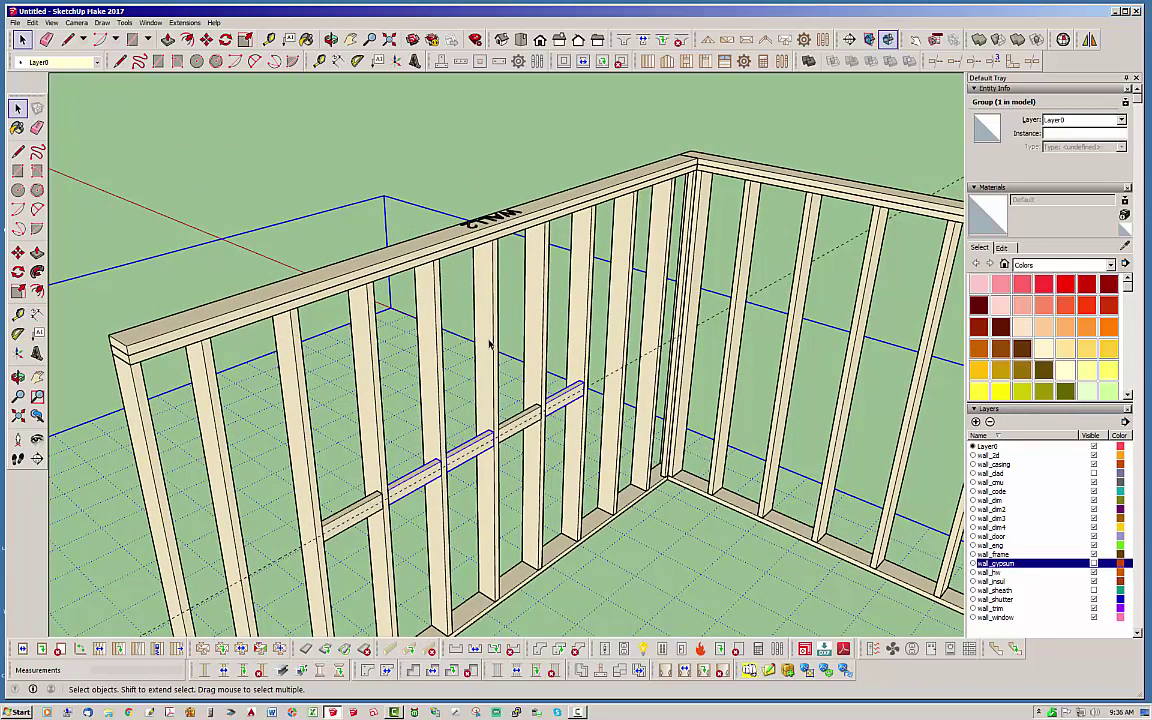
pyautogui.press('Escape')
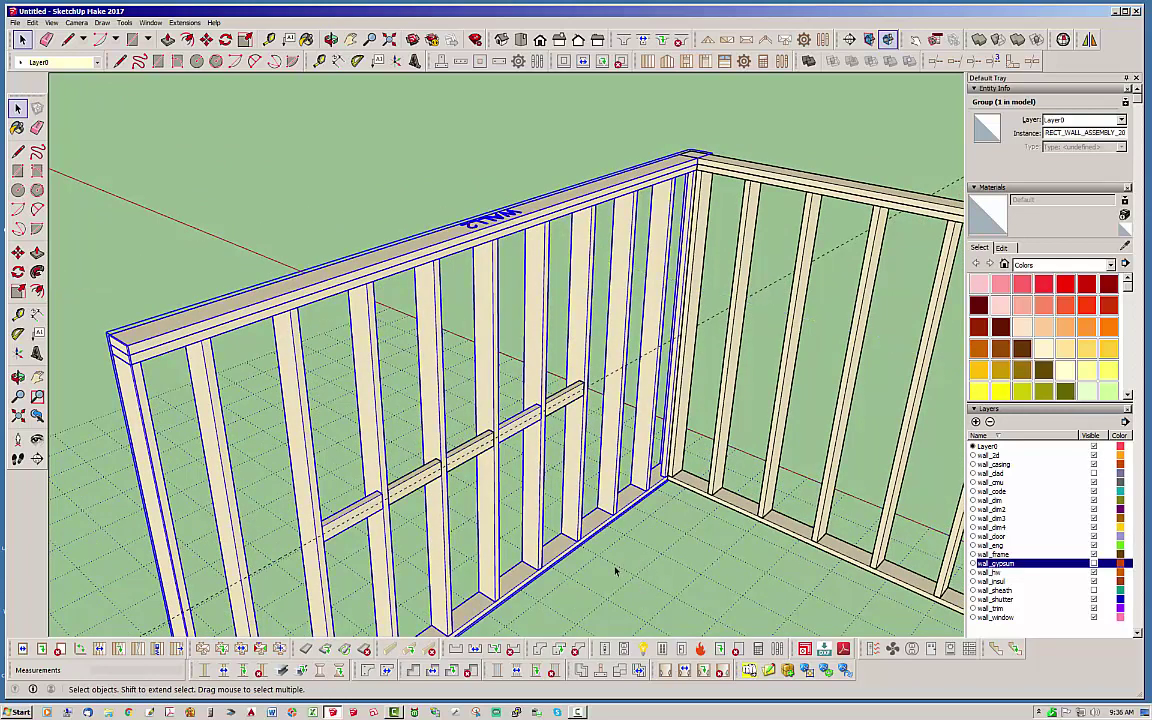
pyautogui.hotkey('ctrl', 'z')
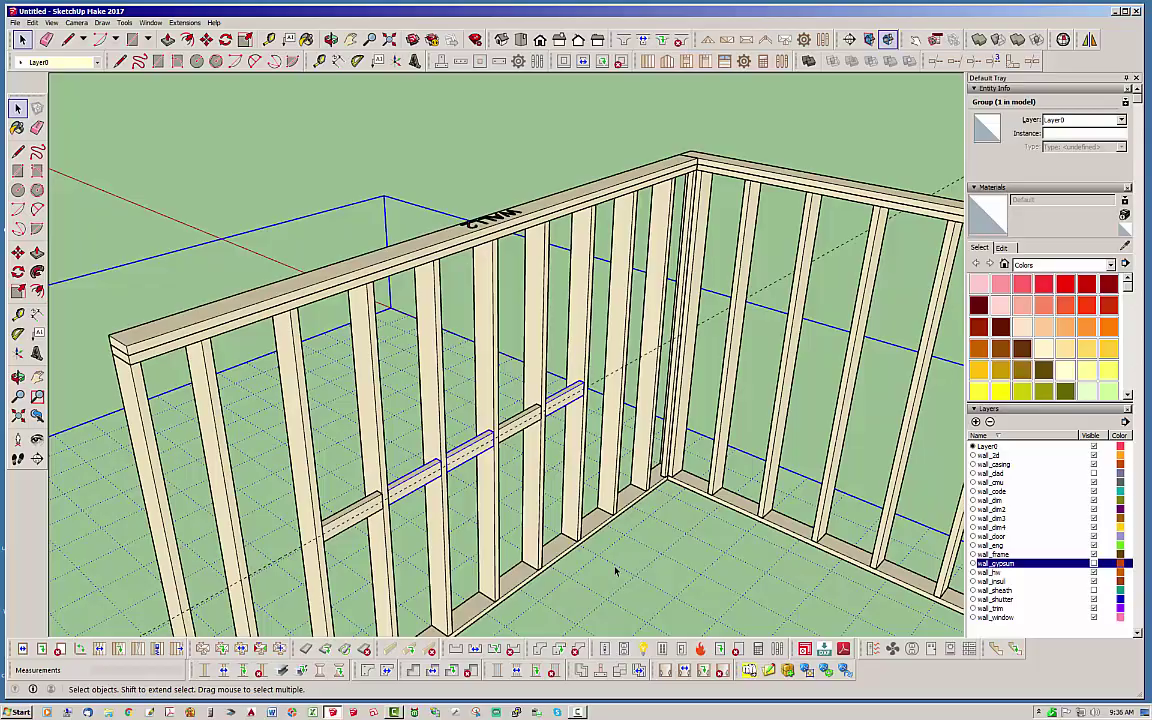
pyautogui.moveTo(615, 571); pyautogui.dragTo(485, 503, button='middle')
pyautogui.scroll(2, 378, 525)
pyautogui.scroll(-3, 476, 490)
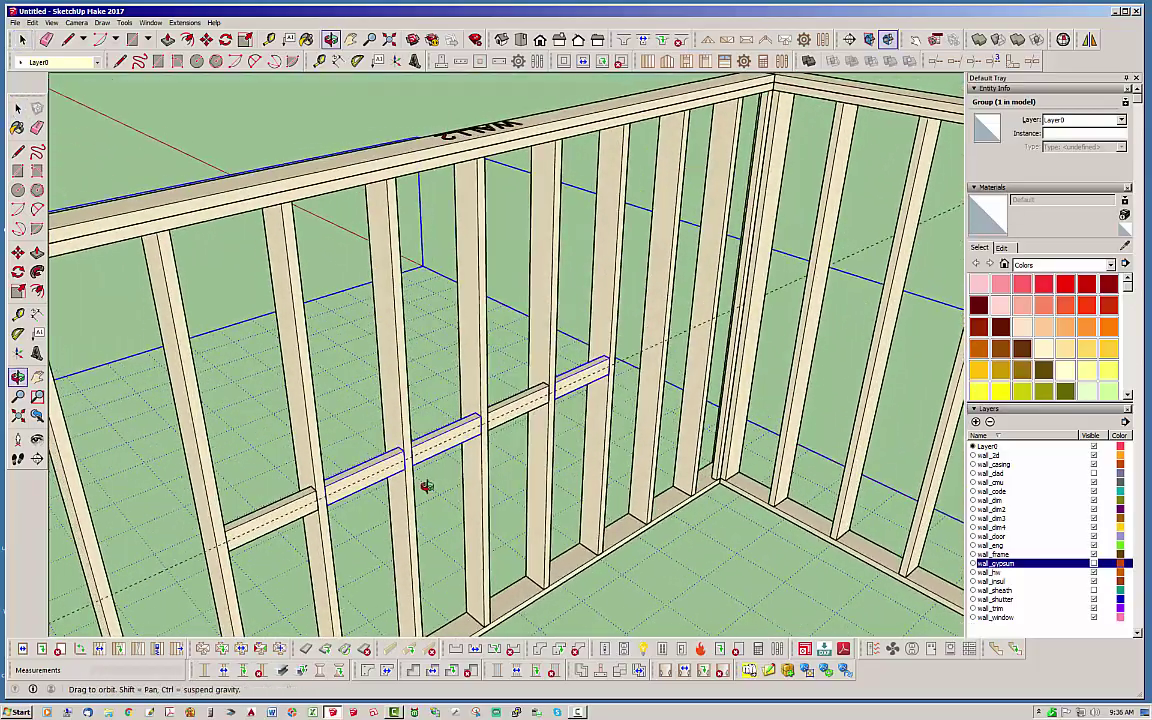
pyautogui.scroll(3, 416, 481)
pyautogui.click(548, 577)
# - Delete two blocking pieces: the one between the studs and the far-left piece
pyautogui.click(370, 588)
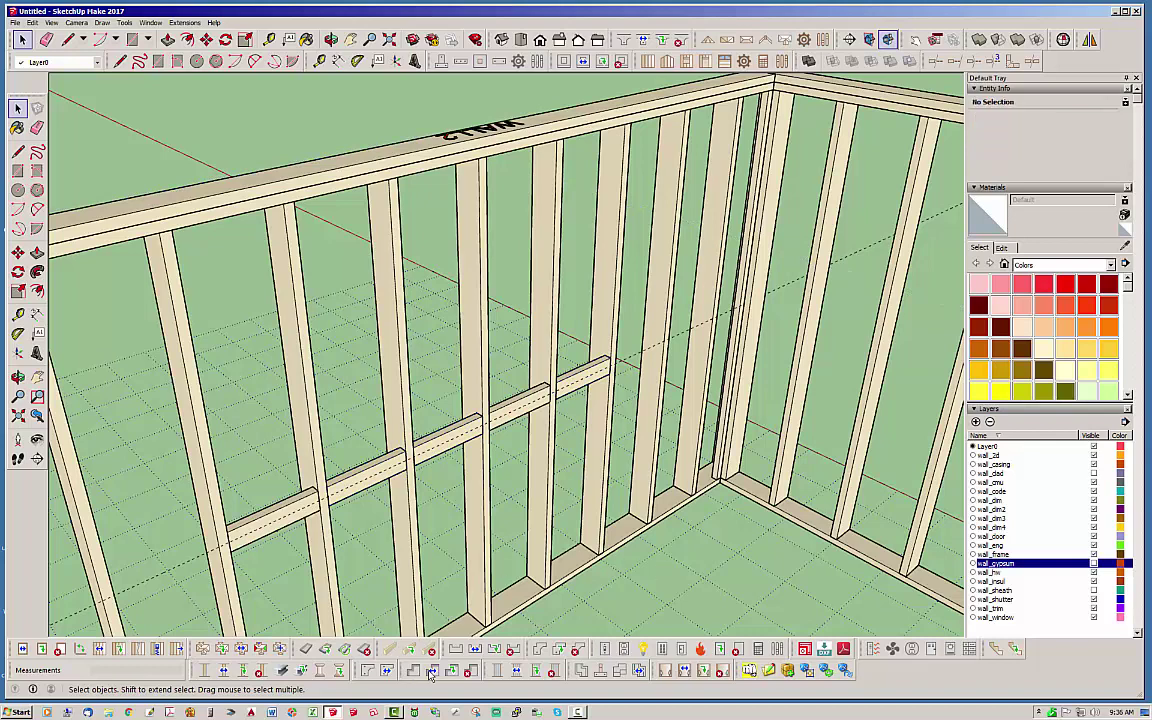
pyautogui.click(520, 402)
pyautogui.click(285, 510)
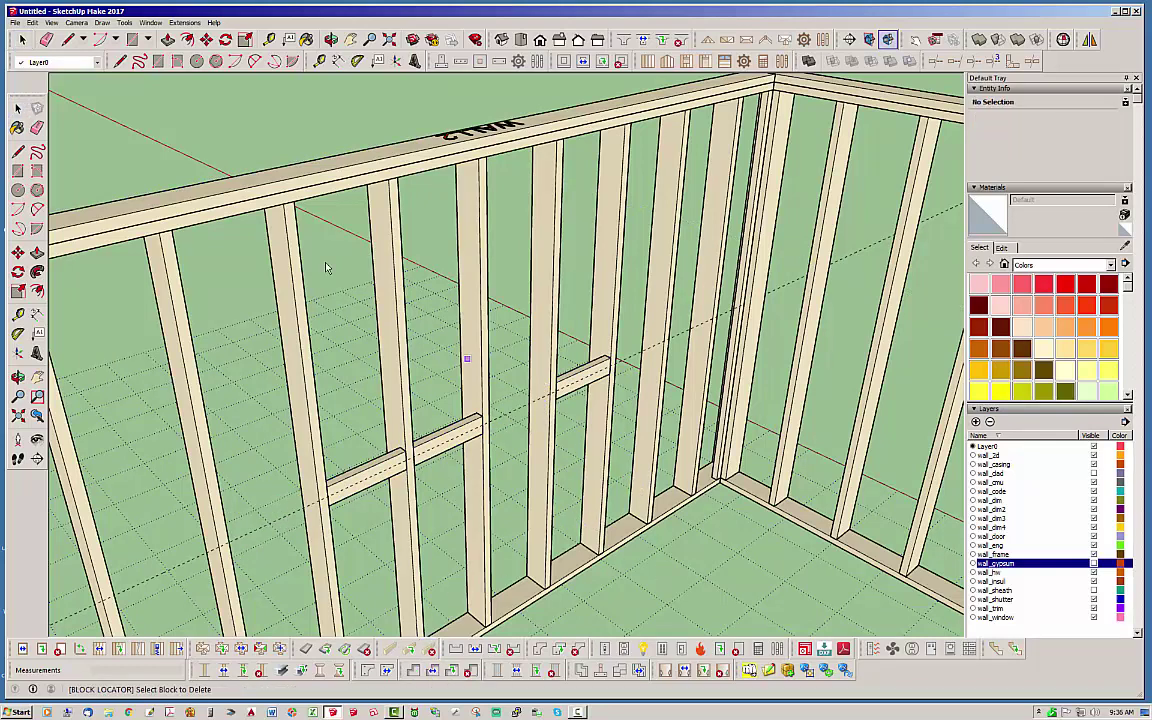
pyautogui.press('space')
# - Hide the group holding the leftover blocking, leaving bare stud bays
pyautogui.click(515, 145)
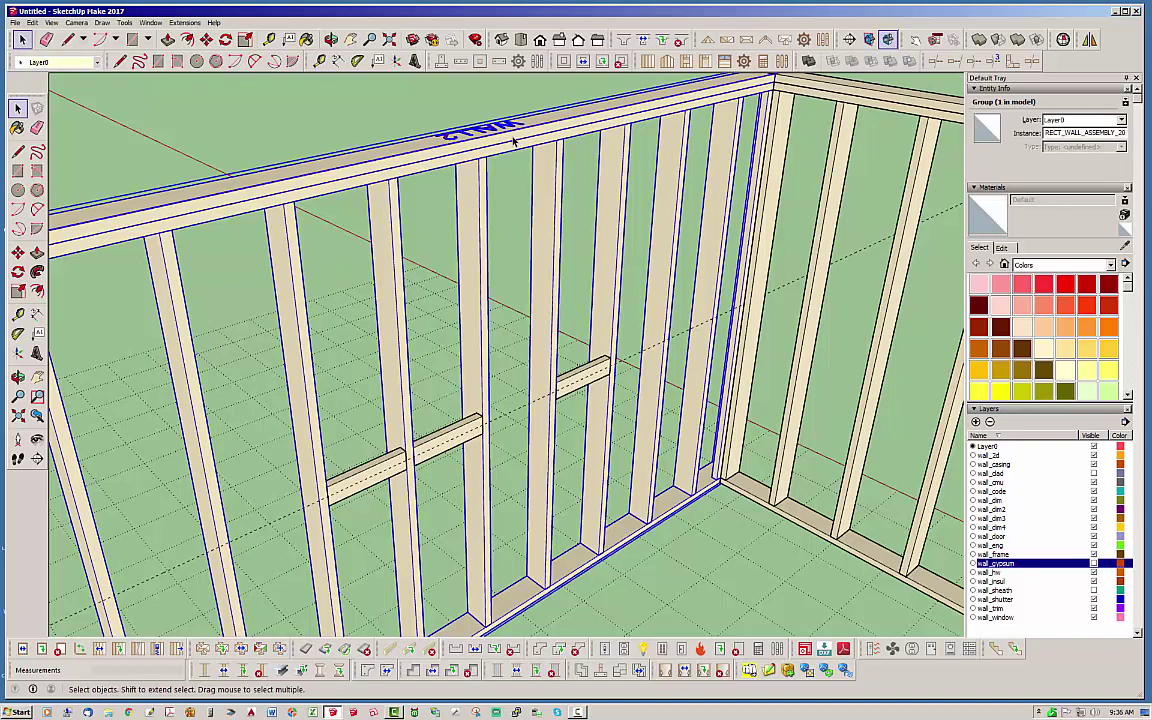
pyautogui.click(651, 563)
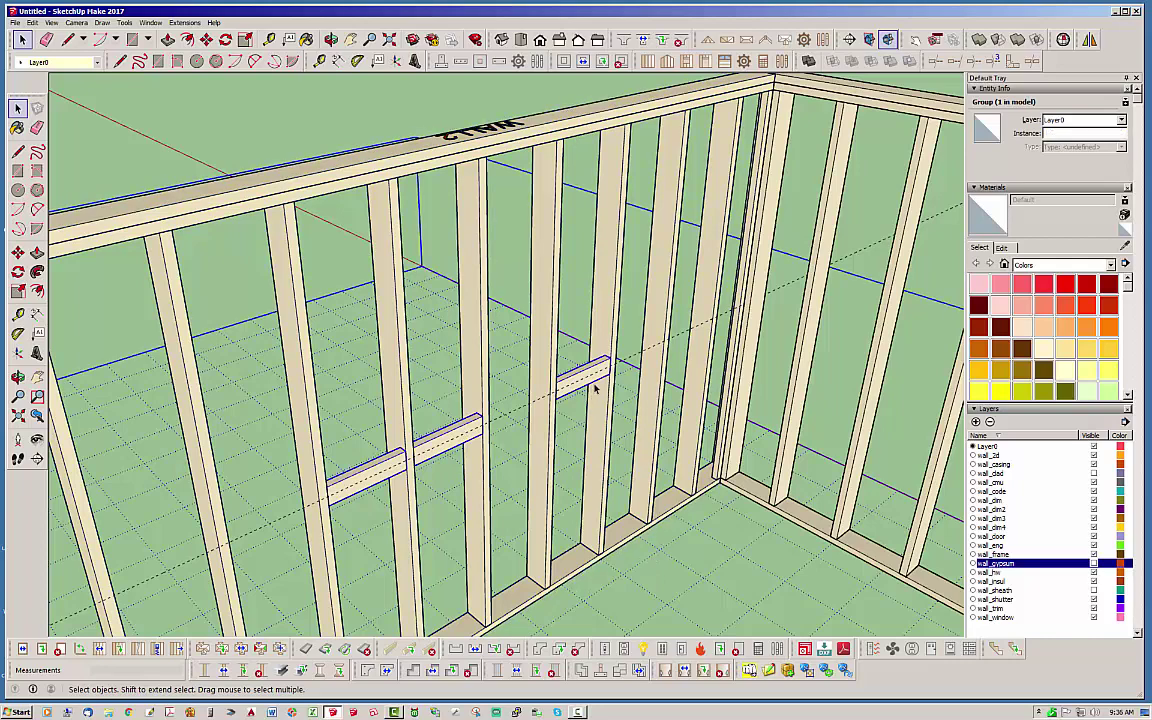
pyautogui.moveTo(597, 390); pyautogui.dragTo(612, 492, button='middle')
pyautogui.click(618, 488)
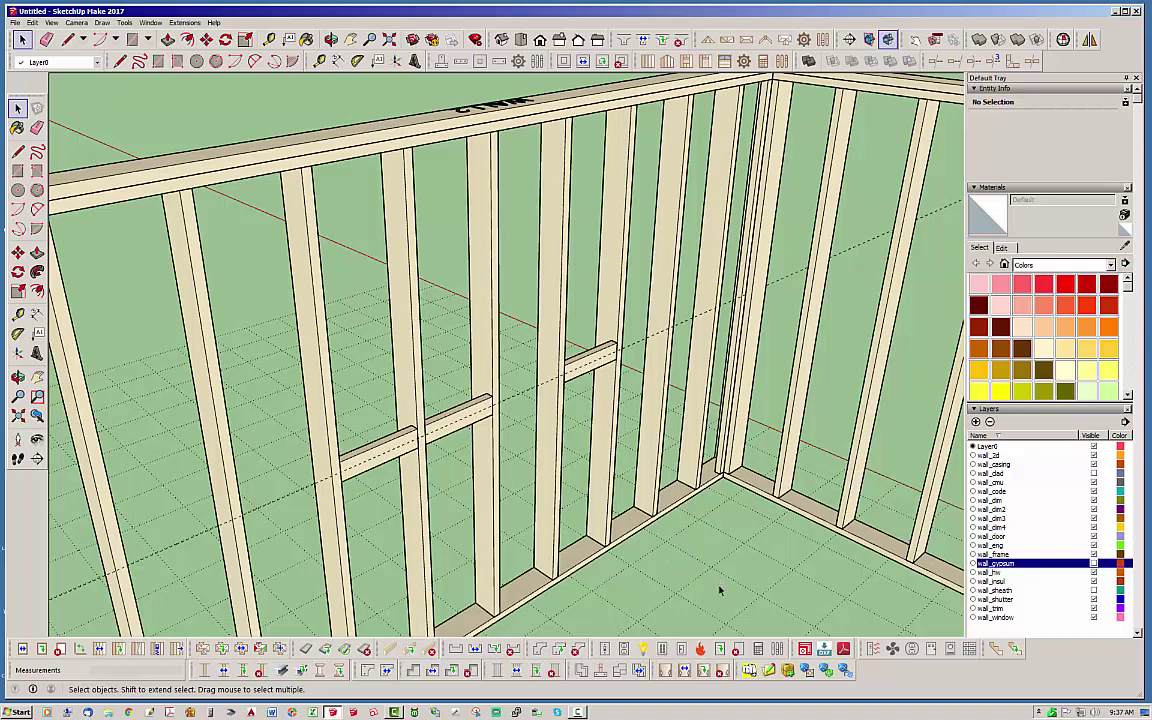
pyautogui.moveTo(716, 580); pyautogui.dragTo(690, 540)
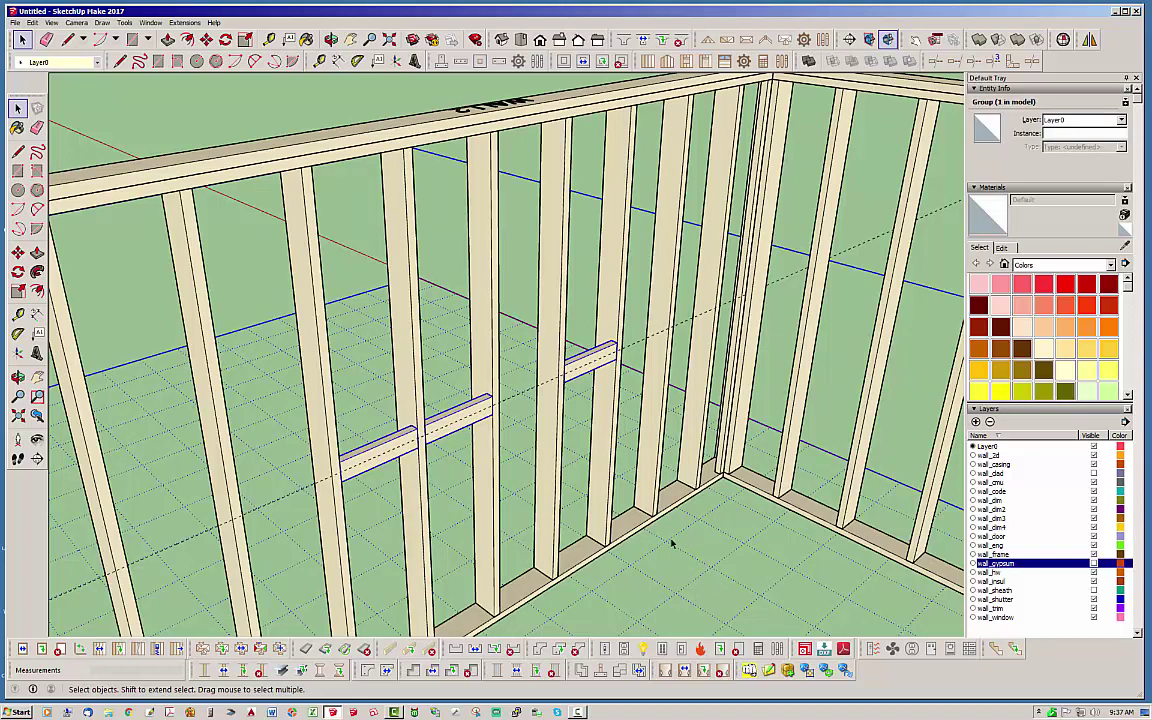
pyautogui.rightClick(672, 543)
pyautogui.click(705, 370)
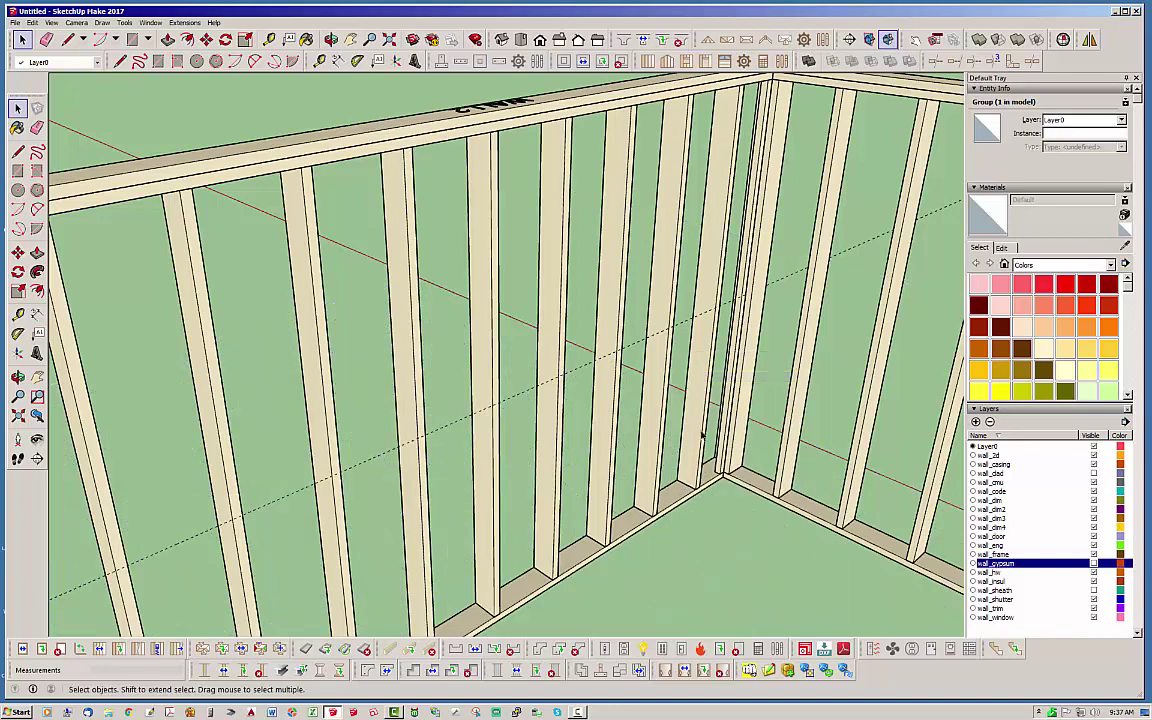
pyautogui.click(703, 545)
pyautogui.moveTo(442, 517); pyautogui.dragTo(494, 530, button='middle')
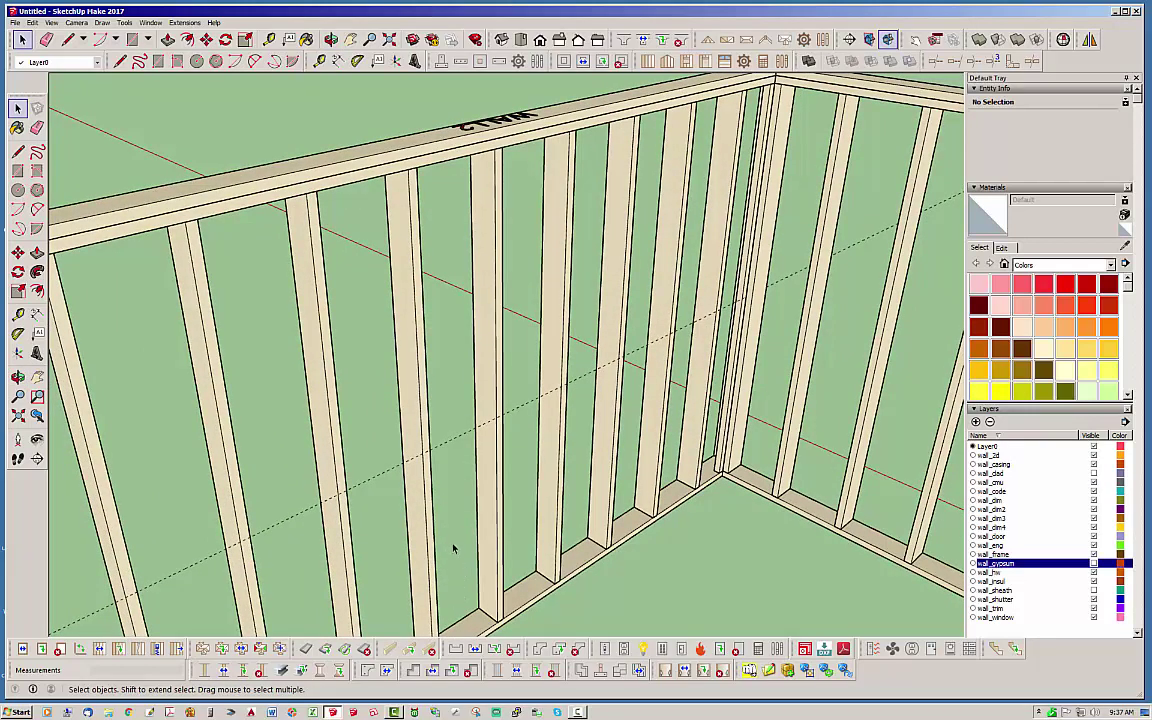
pyautogui.moveTo(453, 548); pyautogui.dragTo(403, 582, button='middle')
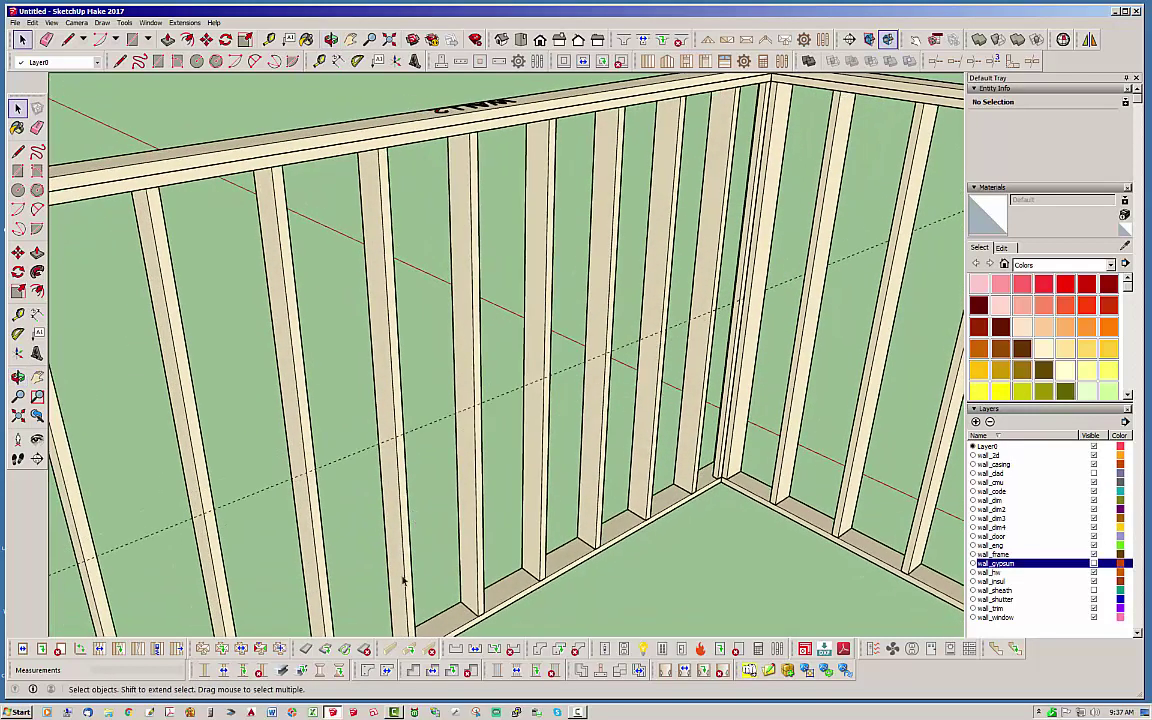
# - Draw three lumber blocks across consecutive stud bays along the 48-inch guide
pyautogui.click(391, 648)
pyautogui.scroll(3, 375, 452)
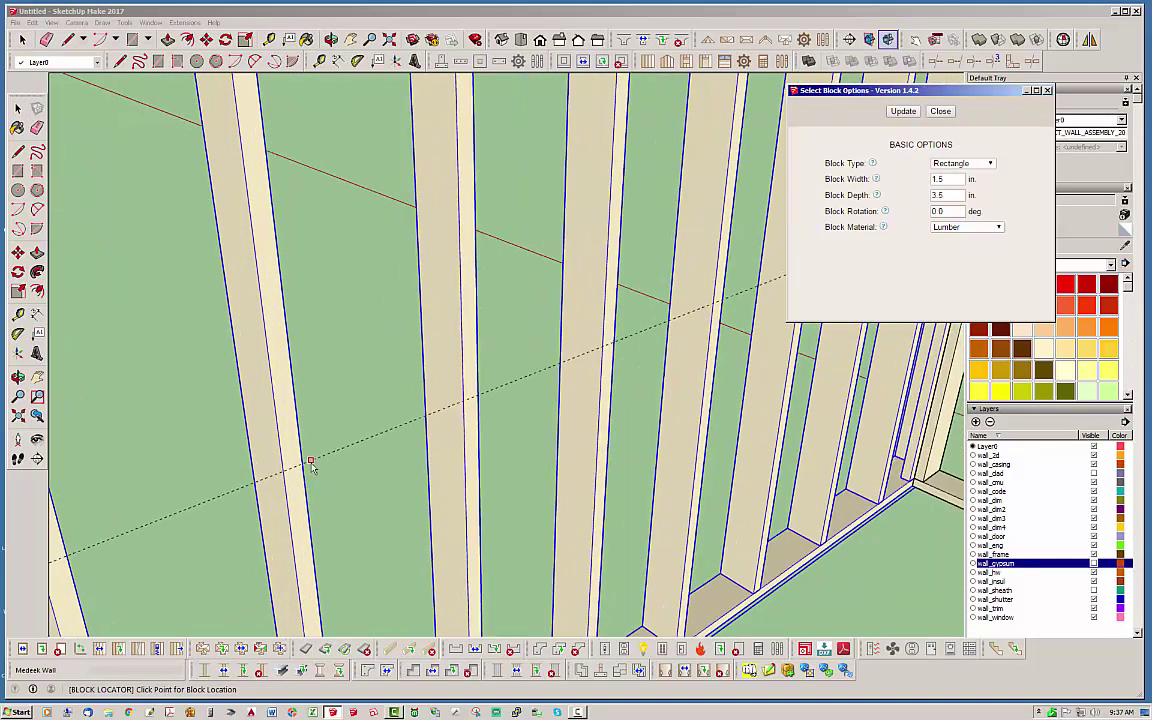
pyautogui.click(270, 412)
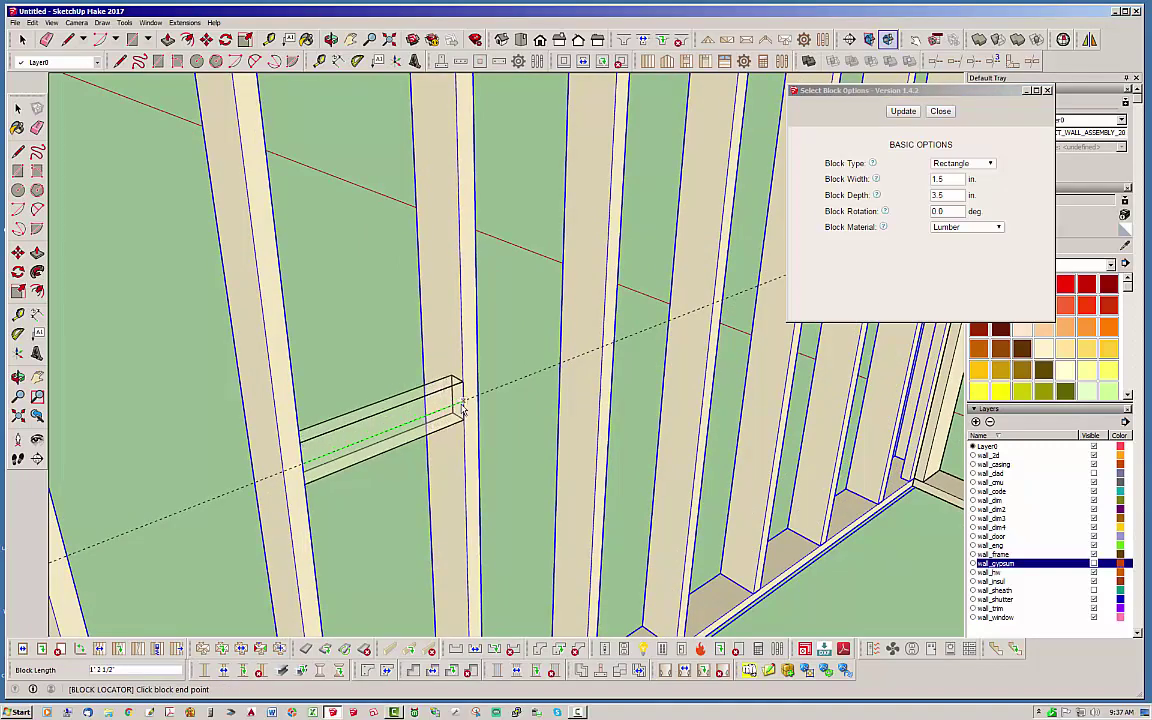
pyautogui.click(463, 410)
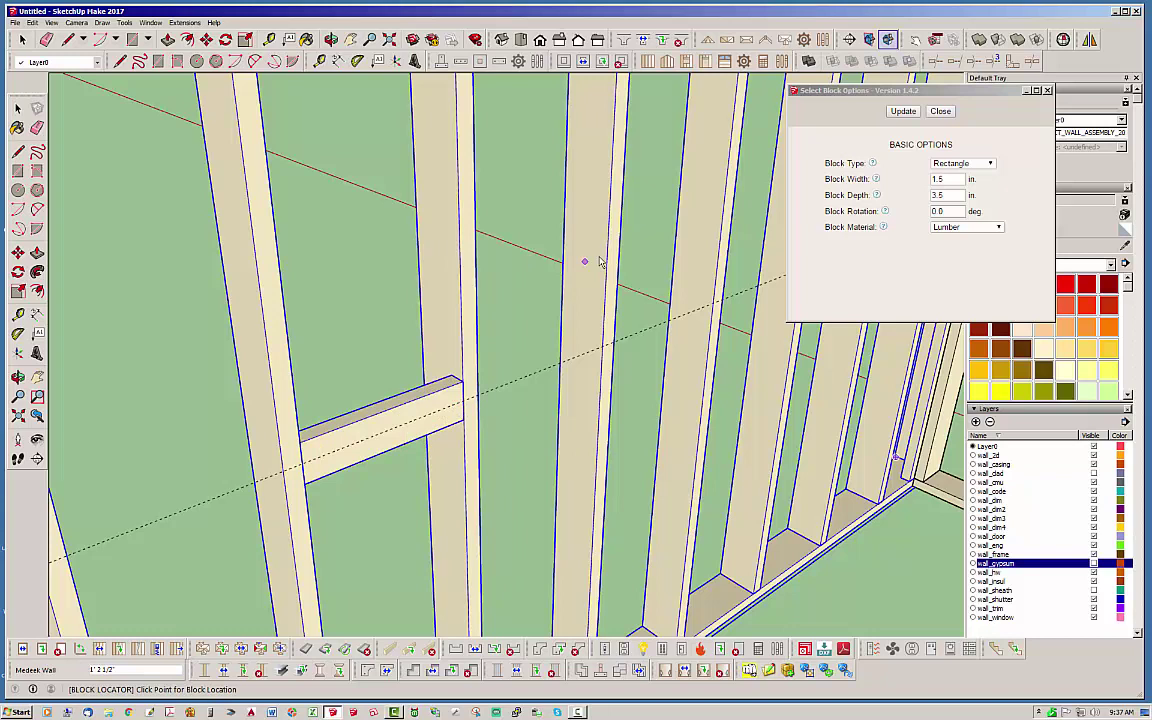
pyautogui.click(478, 398)
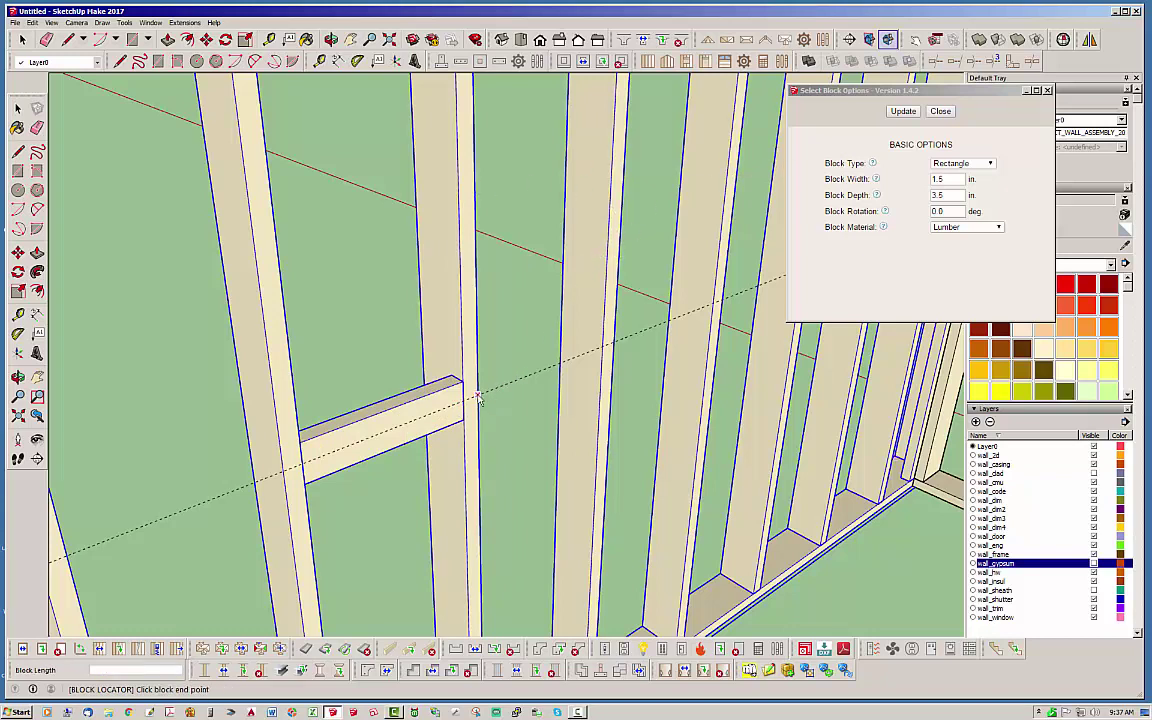
pyautogui.click(604, 356)
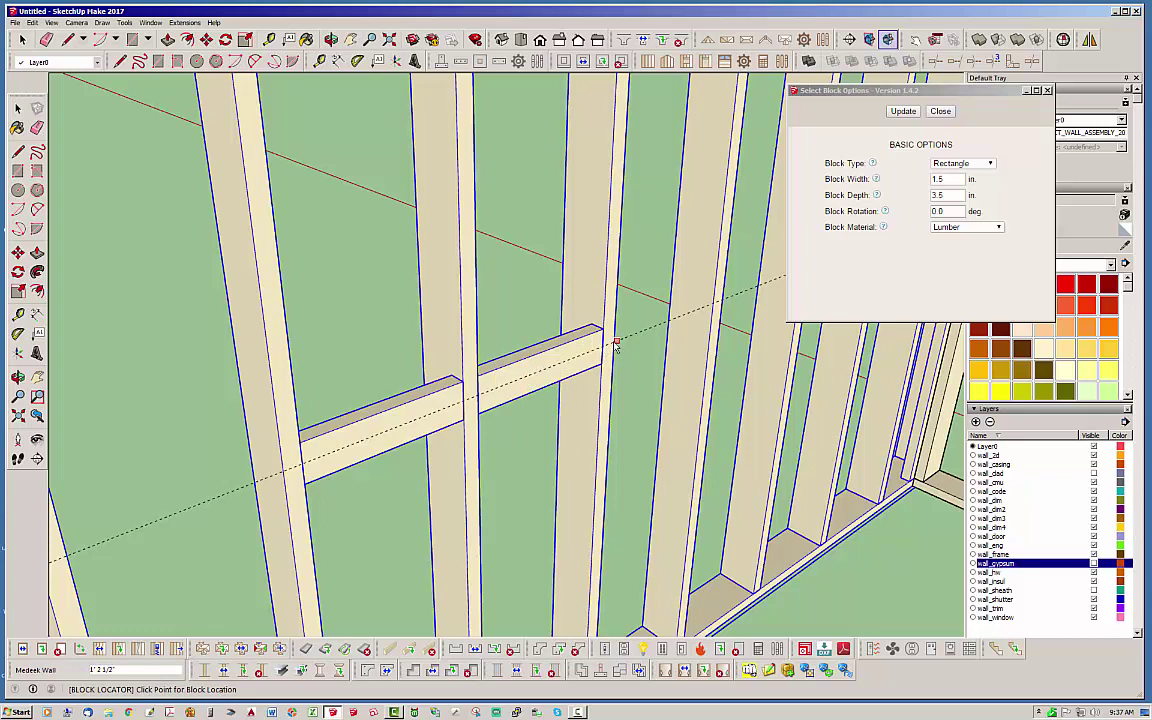
pyautogui.click(614, 345)
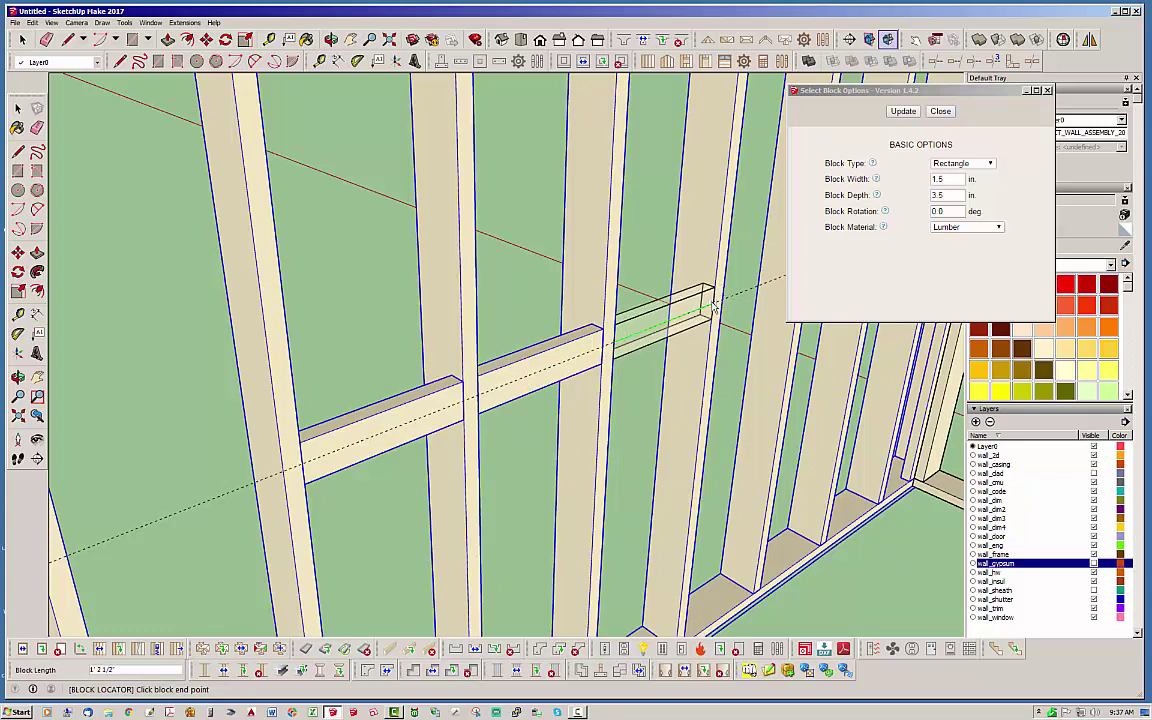
pyautogui.click(711, 304)
pyautogui.press('space')
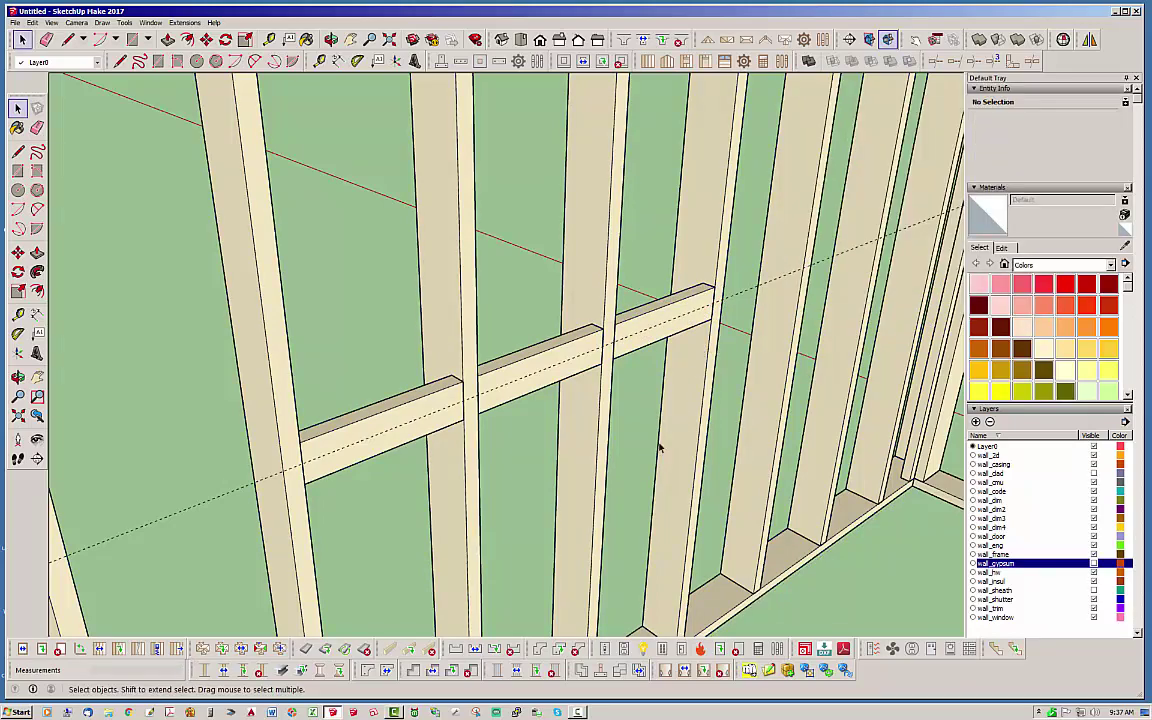
pyautogui.click(404, 445)
# - Move the middle blocking piece up 1 3/4 inches to stagger the row
pyautogui.moveTo(442, 489); pyautogui.dragTo(531, 449, button='middle')
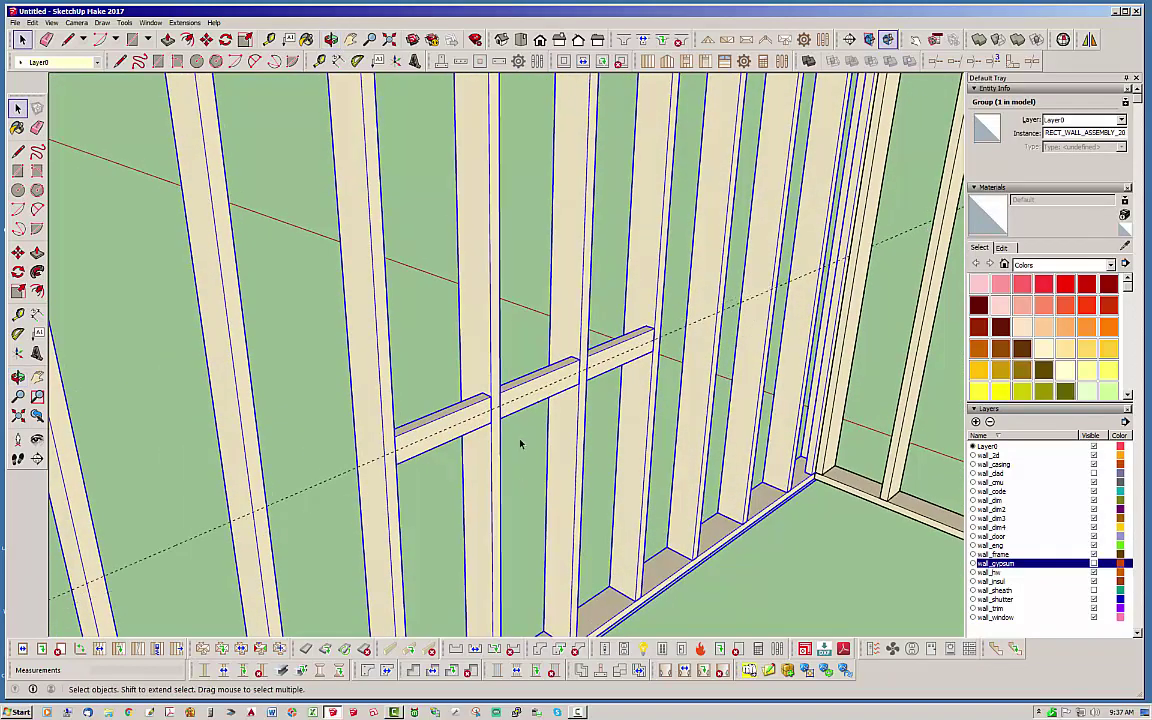
pyautogui.scroll(-3, 501, 415)
pyautogui.moveTo(463, 432); pyautogui.dragTo(378, 483, button='middle')
pyautogui.scroll(3, 385, 484)
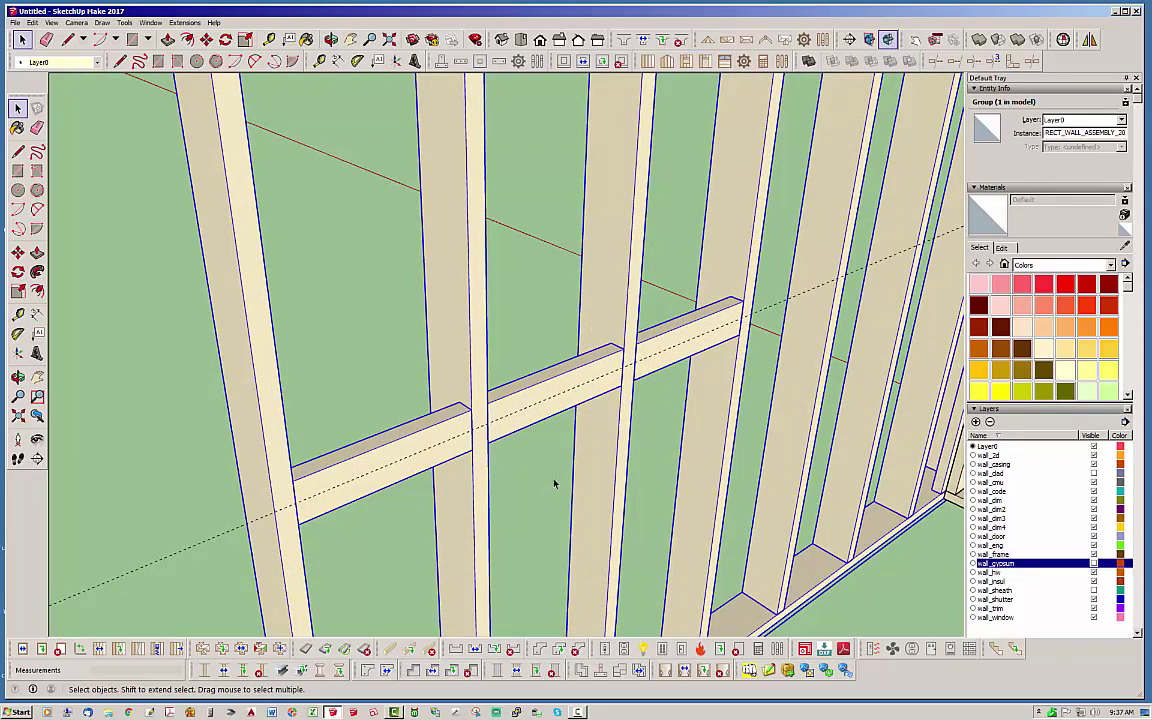
pyautogui.click(493, 550)
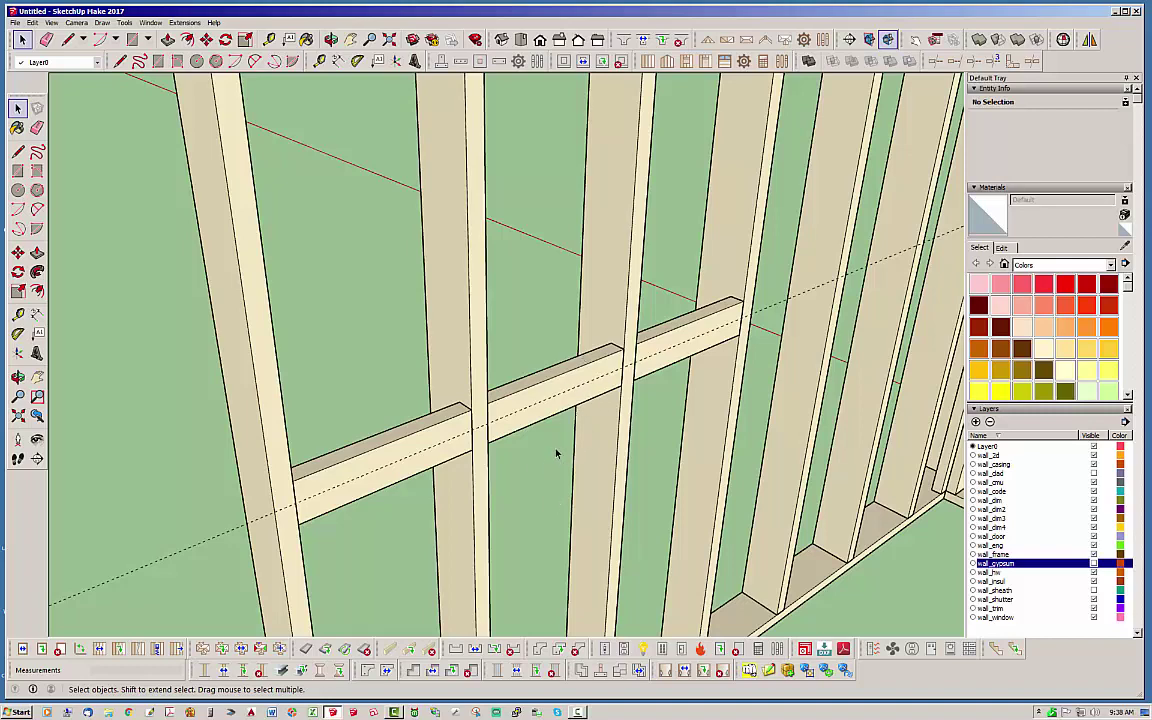
pyautogui.click(565, 385)
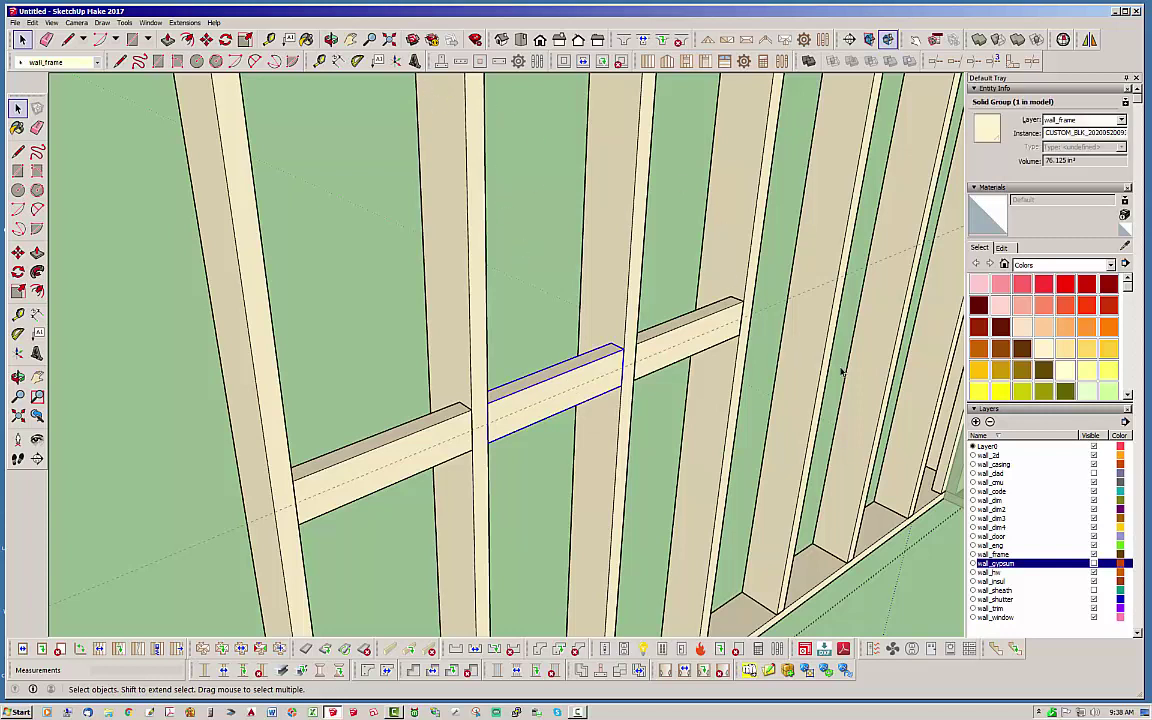
pyautogui.click(206, 39)
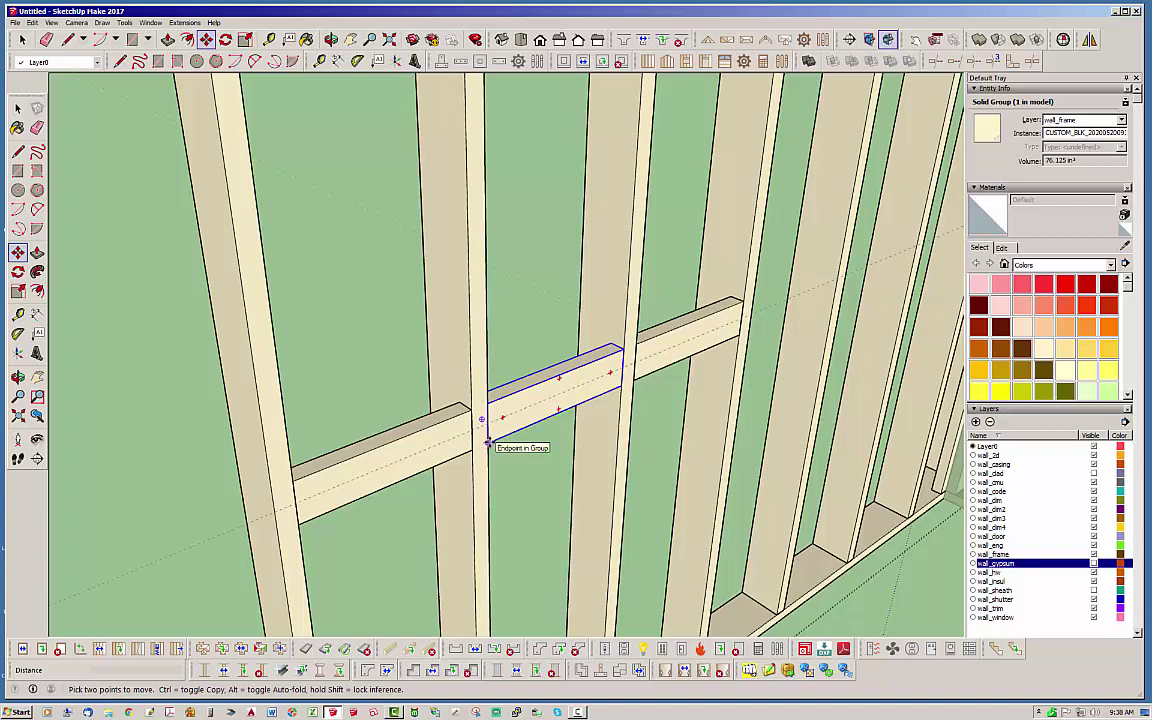
pyautogui.click(485, 447)
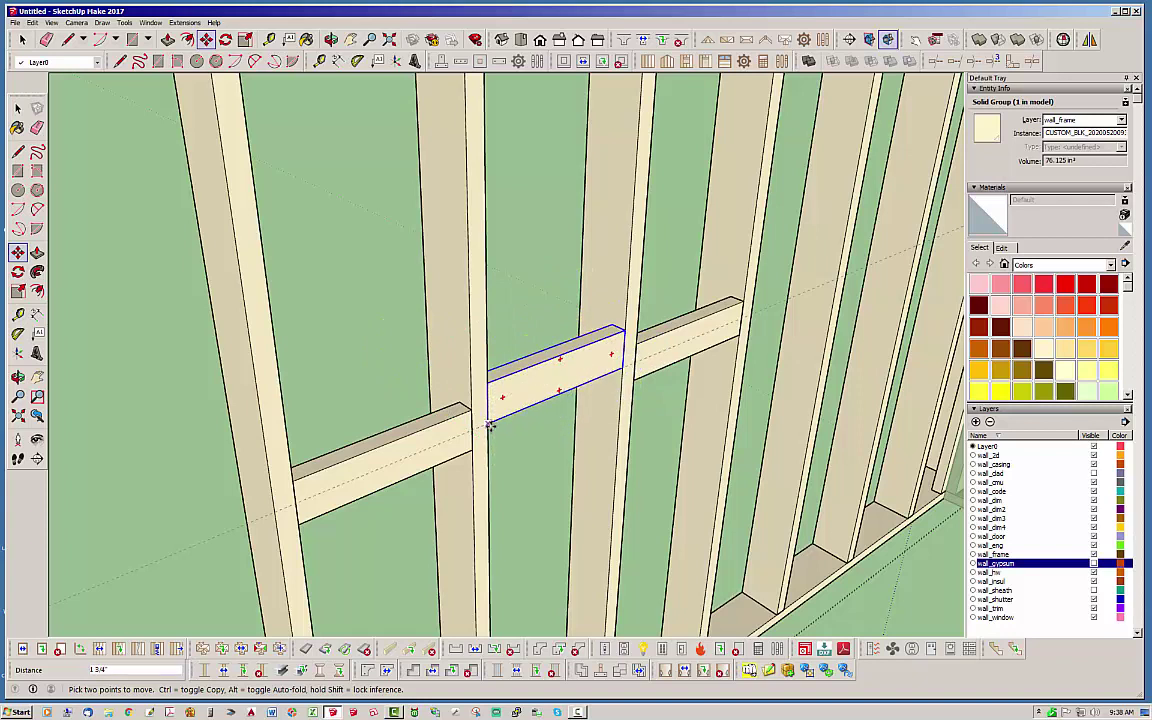
pyautogui.click(488, 424)
pyautogui.click(22, 39)
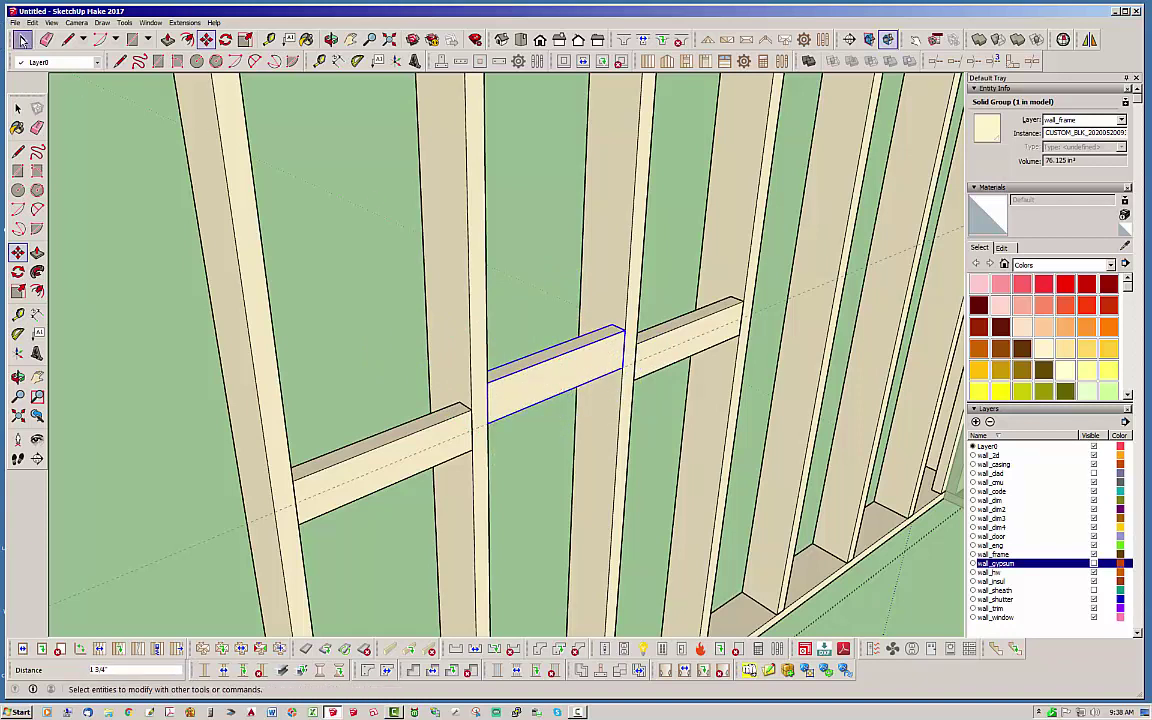
# - Regenerate the front wall assembly's framing from its context menu
pyautogui.click(420, 413)
pyautogui.moveTo(422, 414); pyautogui.dragTo(417, 410, button='middle')
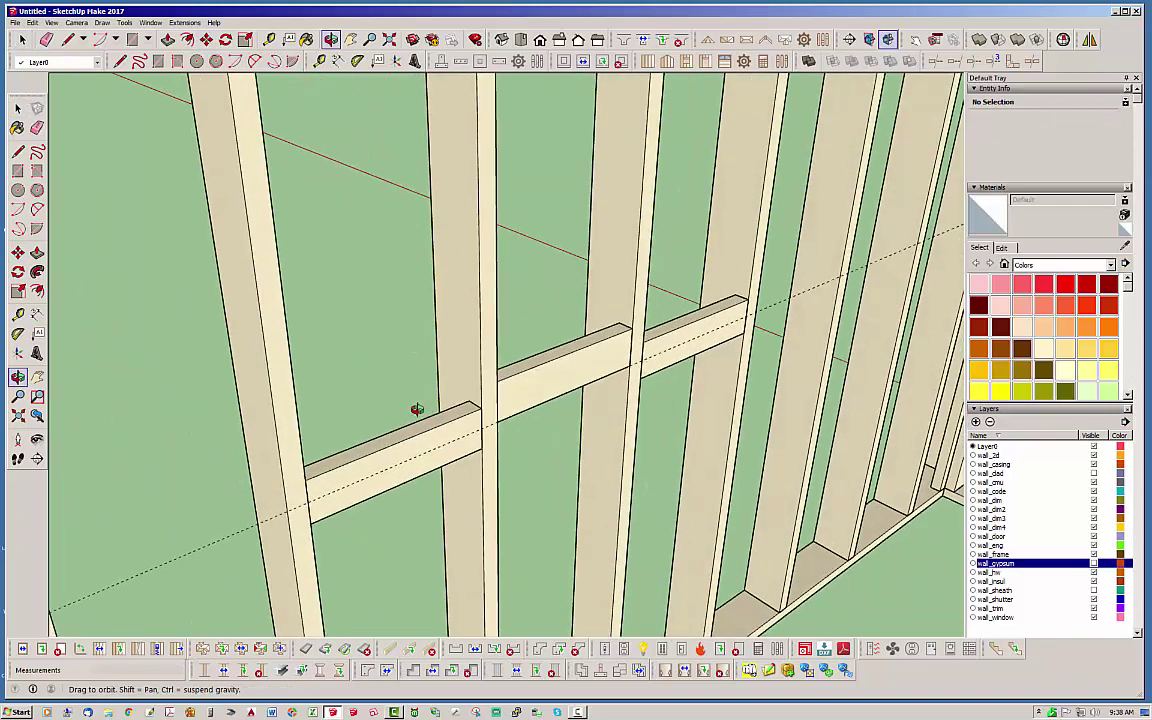
pyautogui.scroll(-6, 417, 410)
pyautogui.click(458, 262)
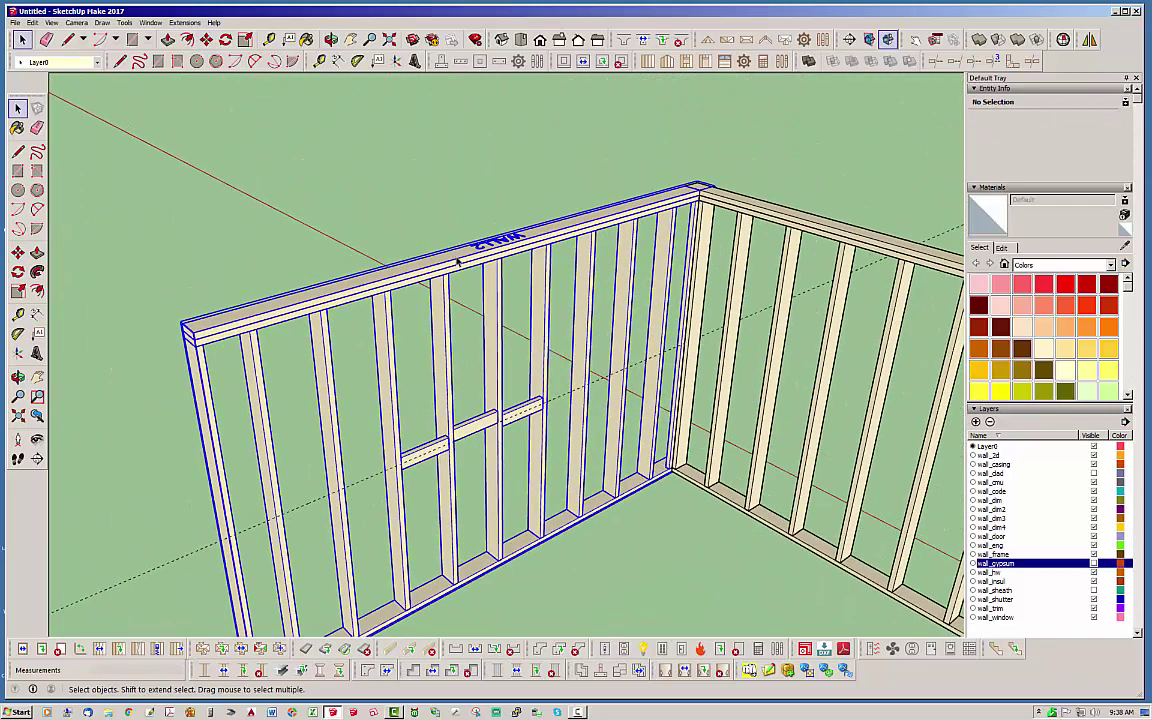
pyautogui.rightClick(458, 262)
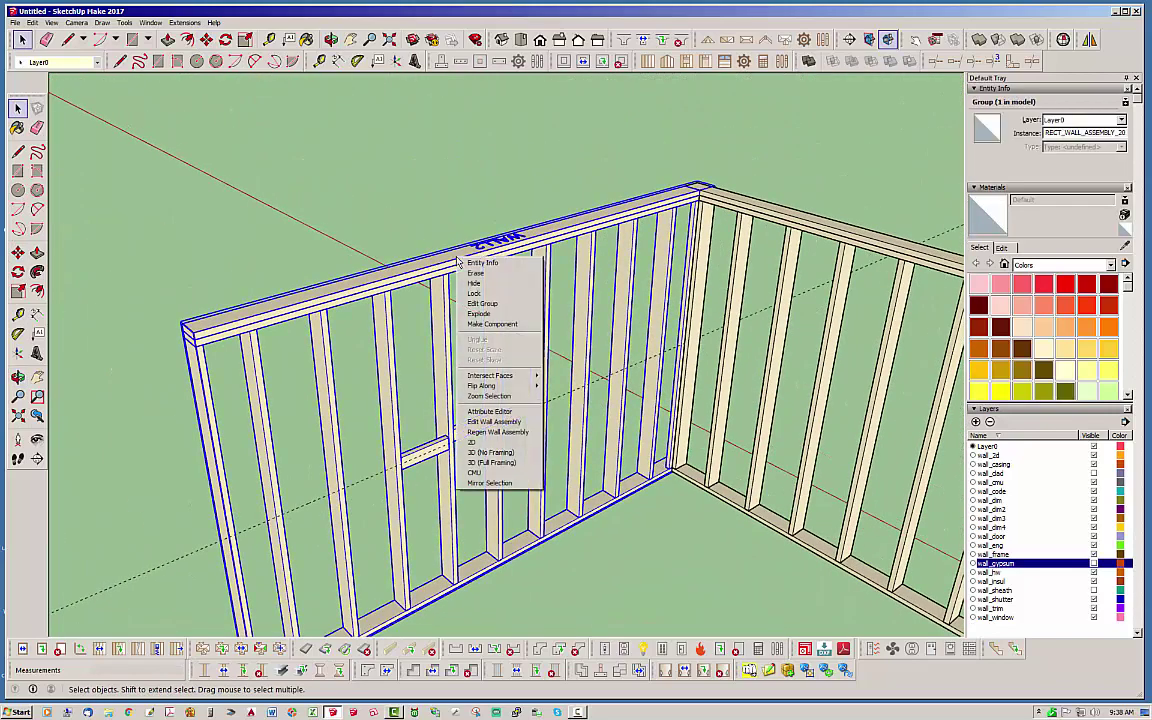
pyautogui.click(518, 439)
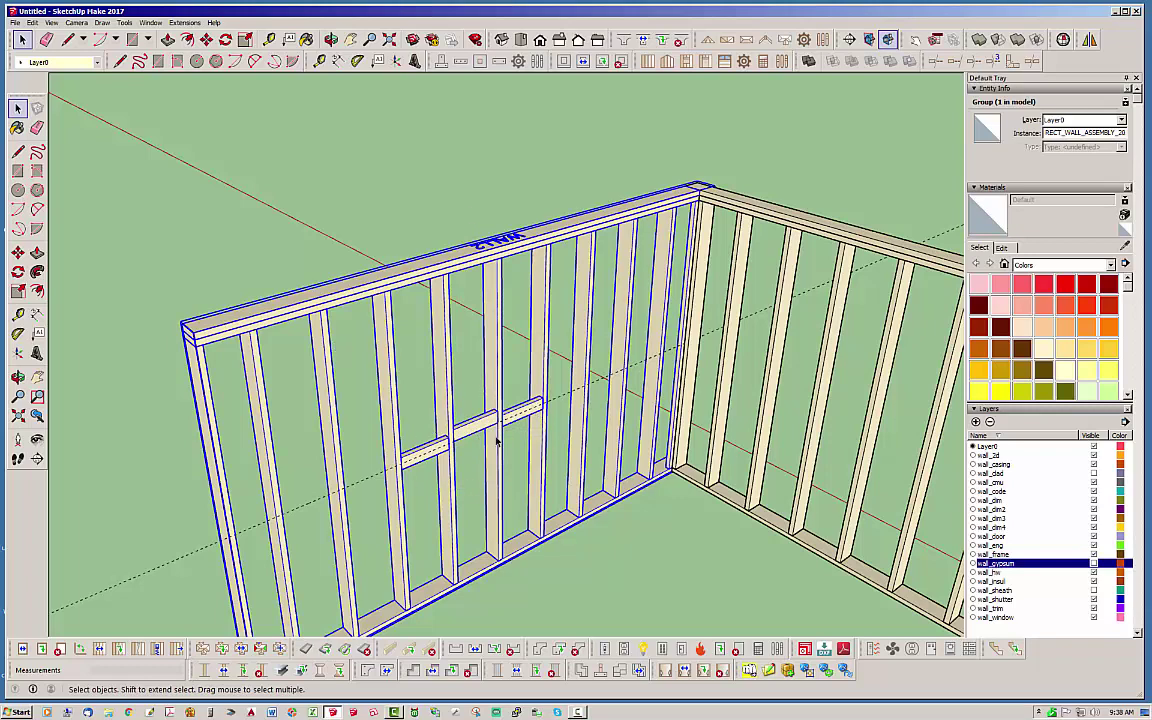
# - Inspect the blocking piece's instance name in Entity Info, then deselect it
pyautogui.click(660, 511)
pyautogui.moveTo(661, 437); pyautogui.dragTo(476, 428, button='middle')
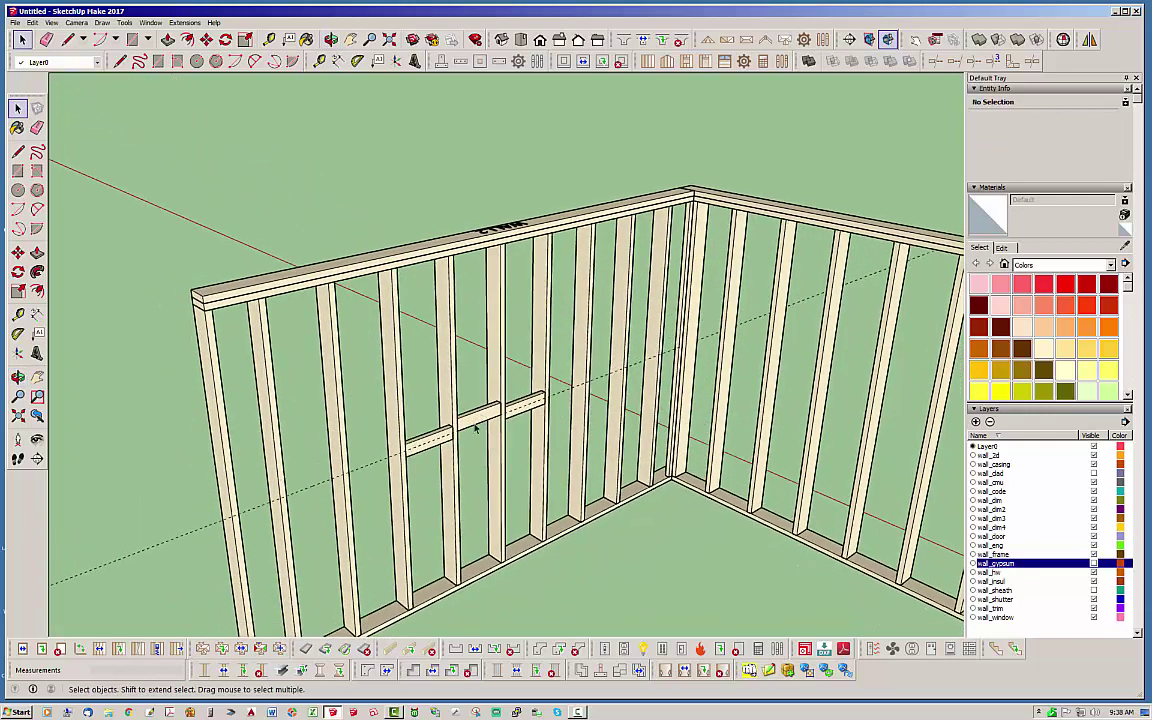
pyautogui.scroll(6, 476, 428)
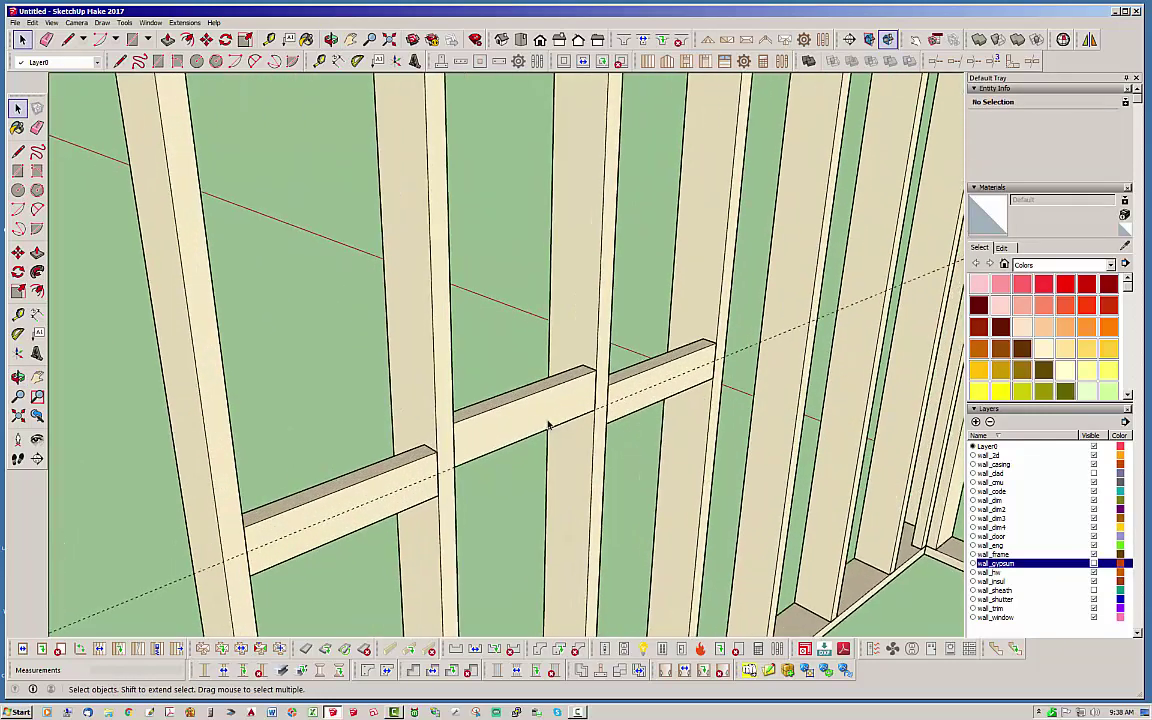
pyautogui.click(529, 405)
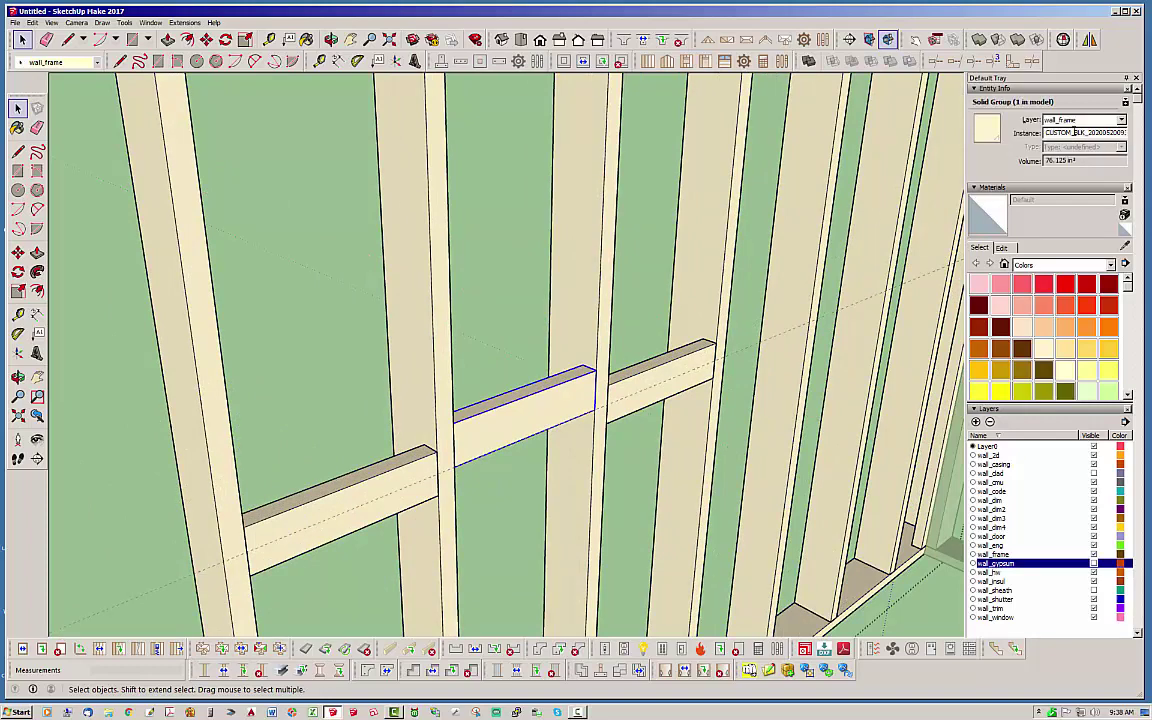
pyautogui.moveTo(1072, 132); pyautogui.dragTo(1053, 132)
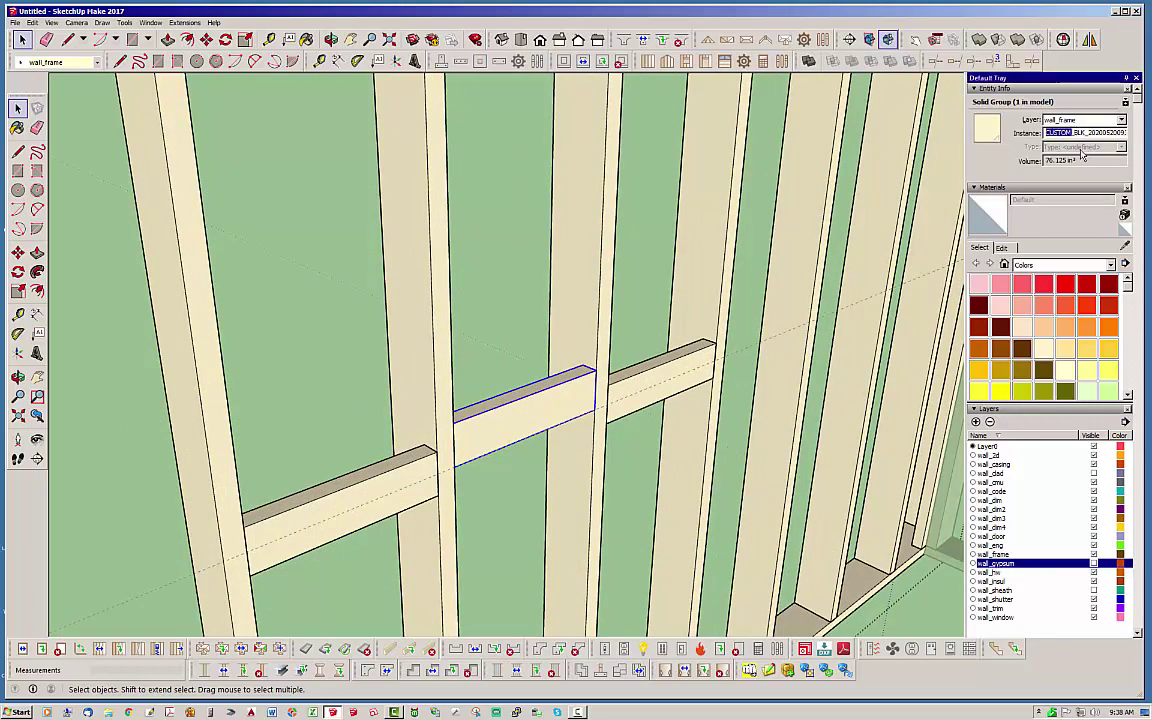
pyautogui.click(527, 333)
pyautogui.moveTo(527, 333); pyautogui.dragTo(526, 298, button='middle')
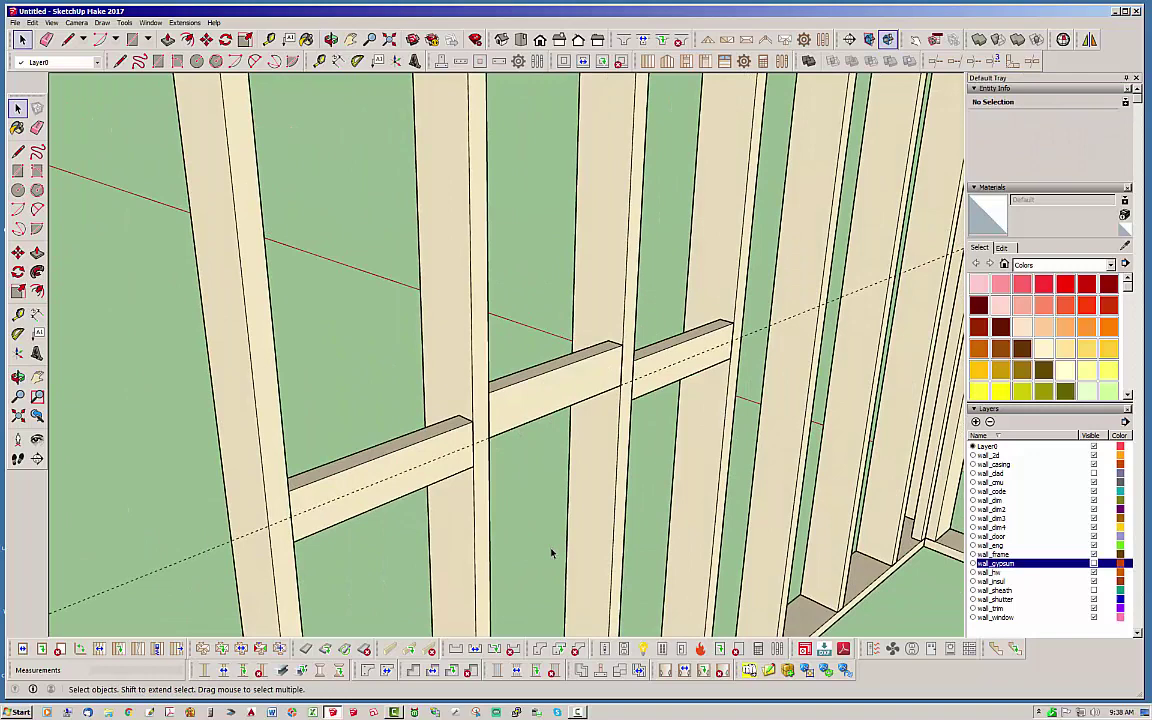
# - Change the middle blocking piece's Block Depth from 3.5 to 5.5 in
pyautogui.click(411, 649)
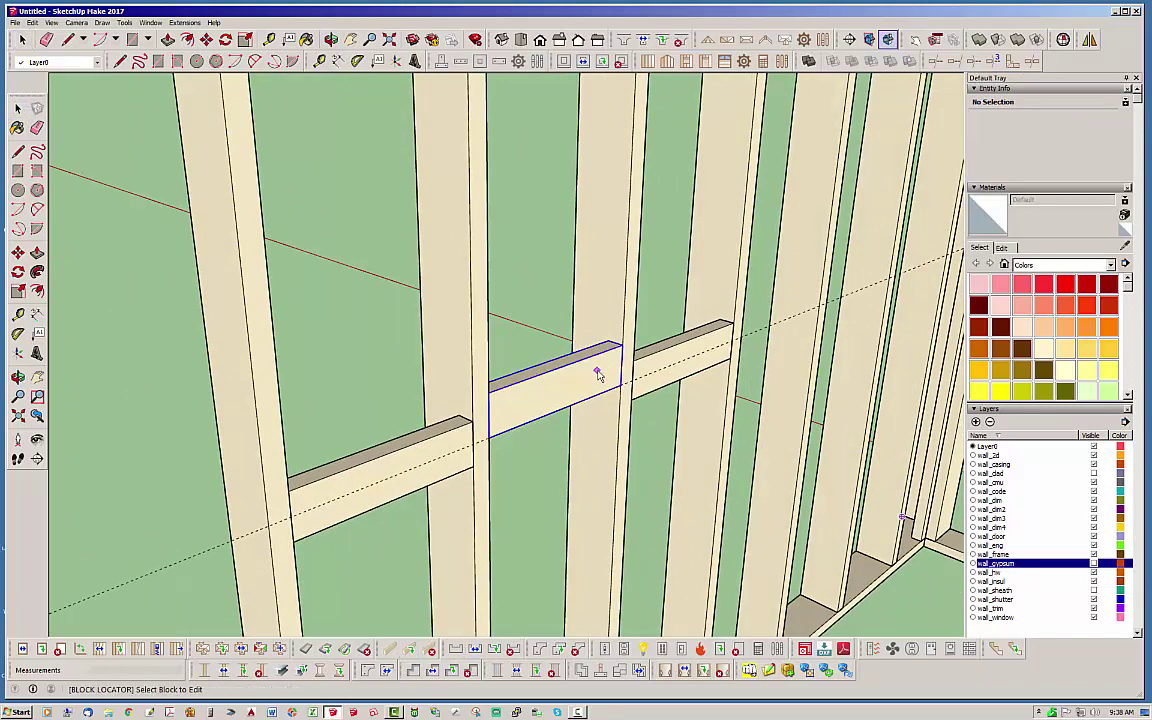
pyautogui.click(597, 373)
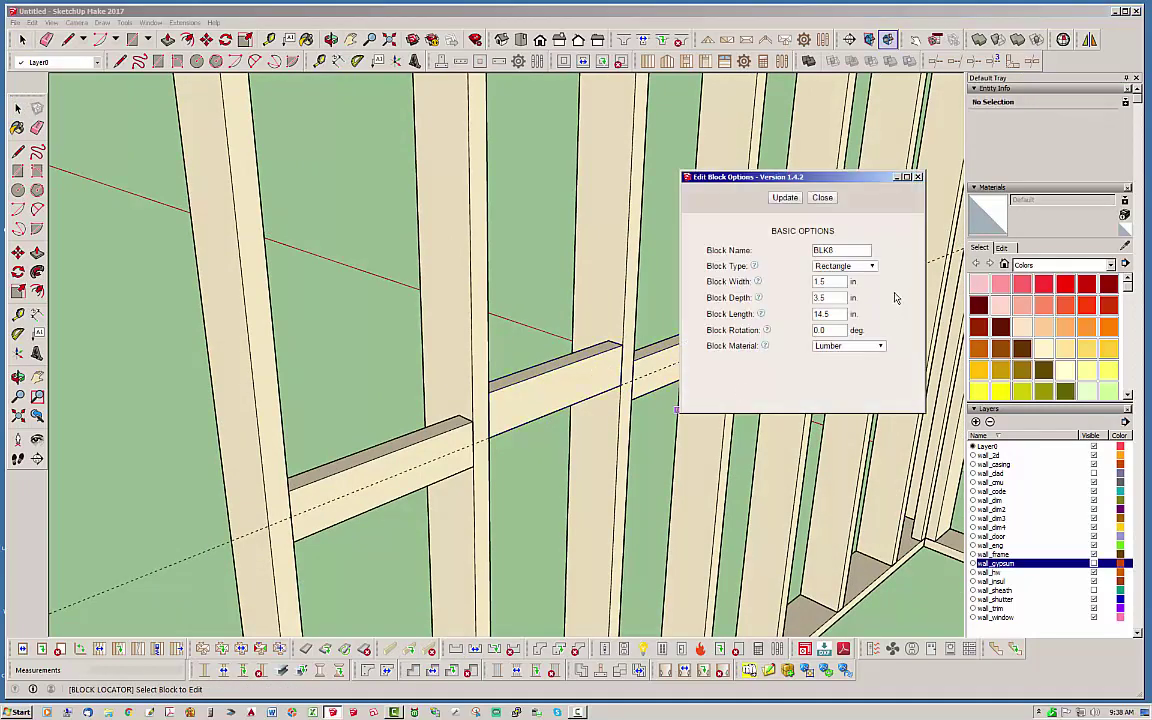
pyautogui.doubleClick(829, 297)
pyautogui.write('5.5')
pyautogui.click(778, 200)
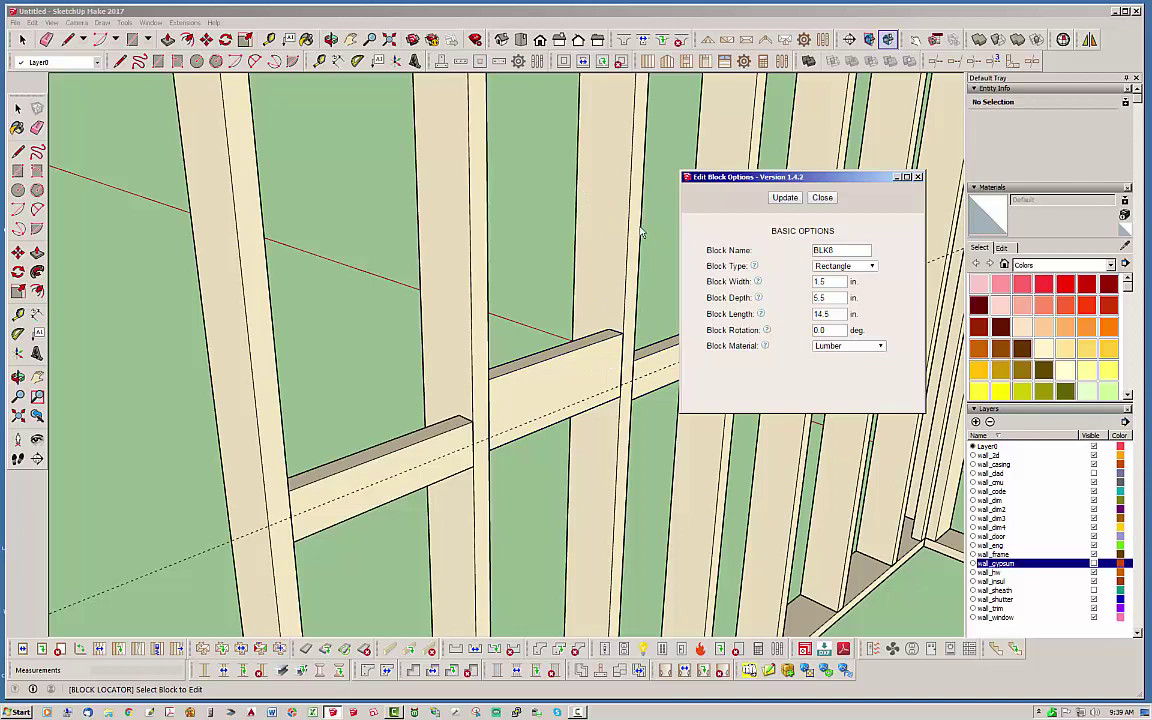
# - Shorten the deepened block's length from 14.5 to 12 in
pyautogui.click(592, 412)
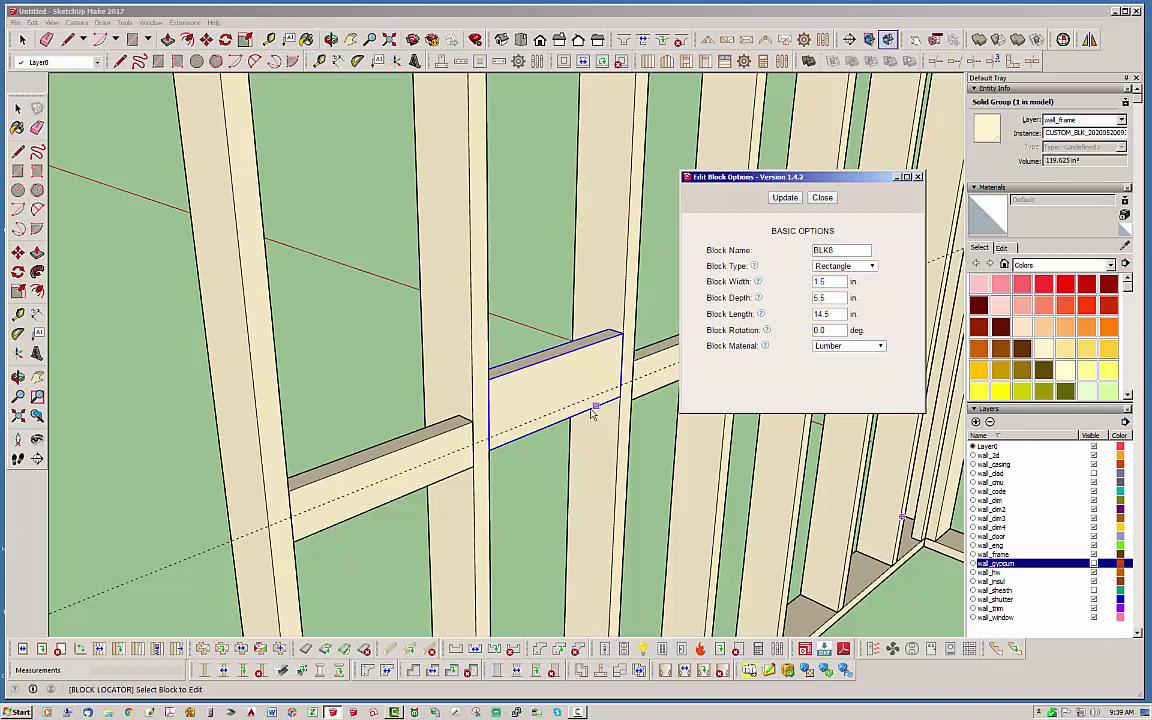
pyautogui.click(602, 430)
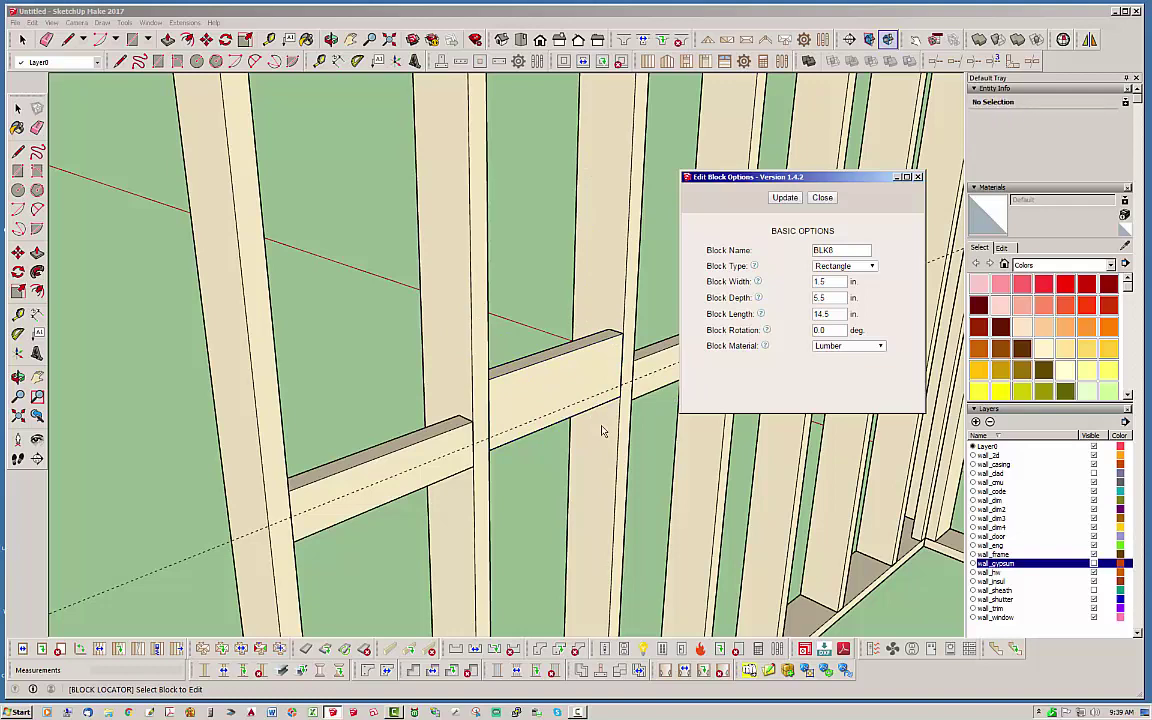
pyautogui.click(655, 365)
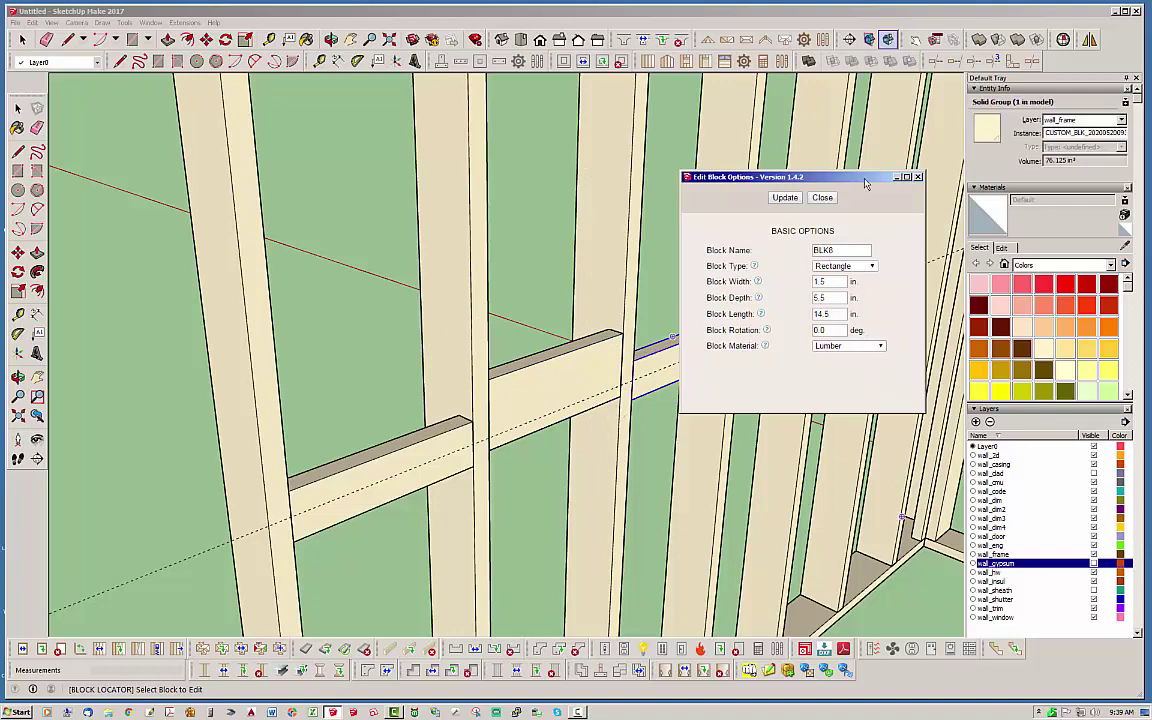
pyautogui.moveTo(900, 177); pyautogui.dragTo(866, 210)
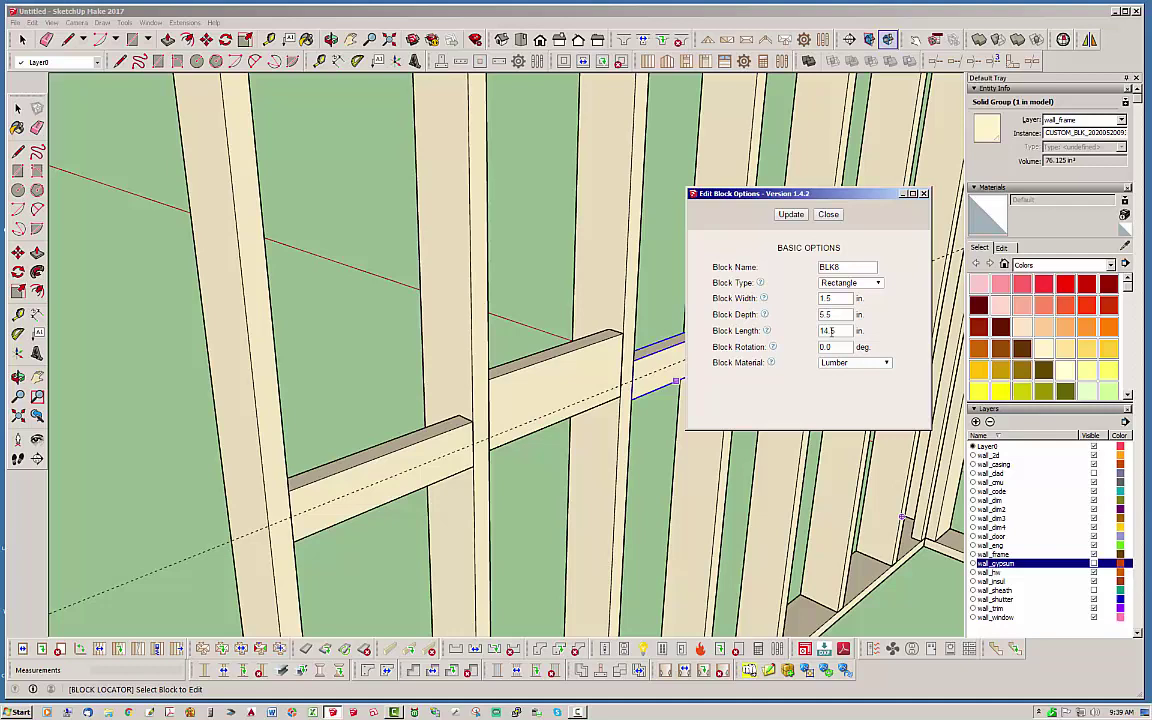
pyautogui.click(494, 404)
pyautogui.scroll(-5, 275, 470)
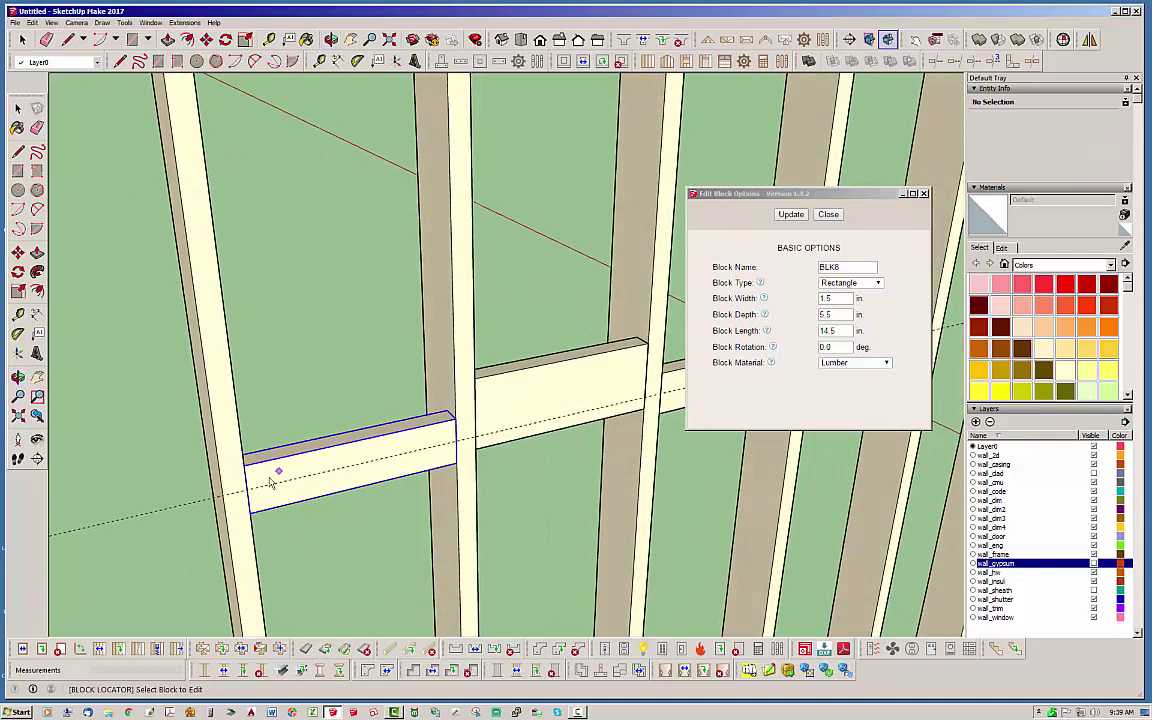
pyautogui.scroll(6, 548, 411)
pyautogui.scroll(-5, 570, 418)
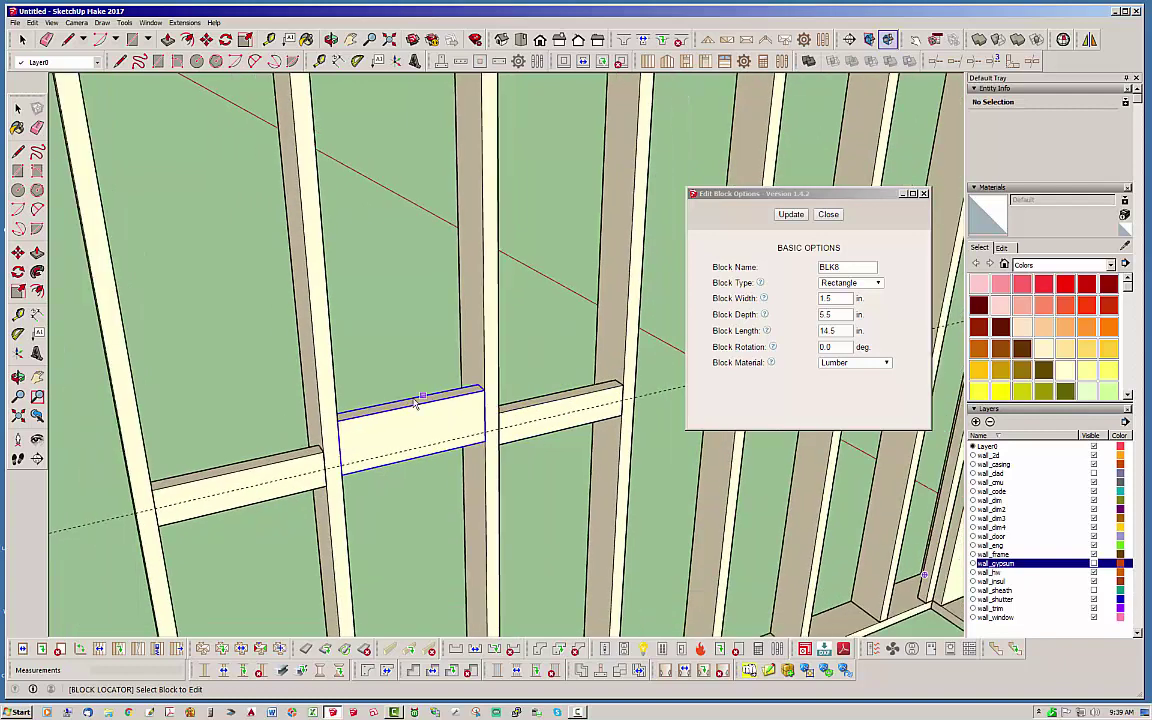
pyautogui.scroll(5, 560, 415)
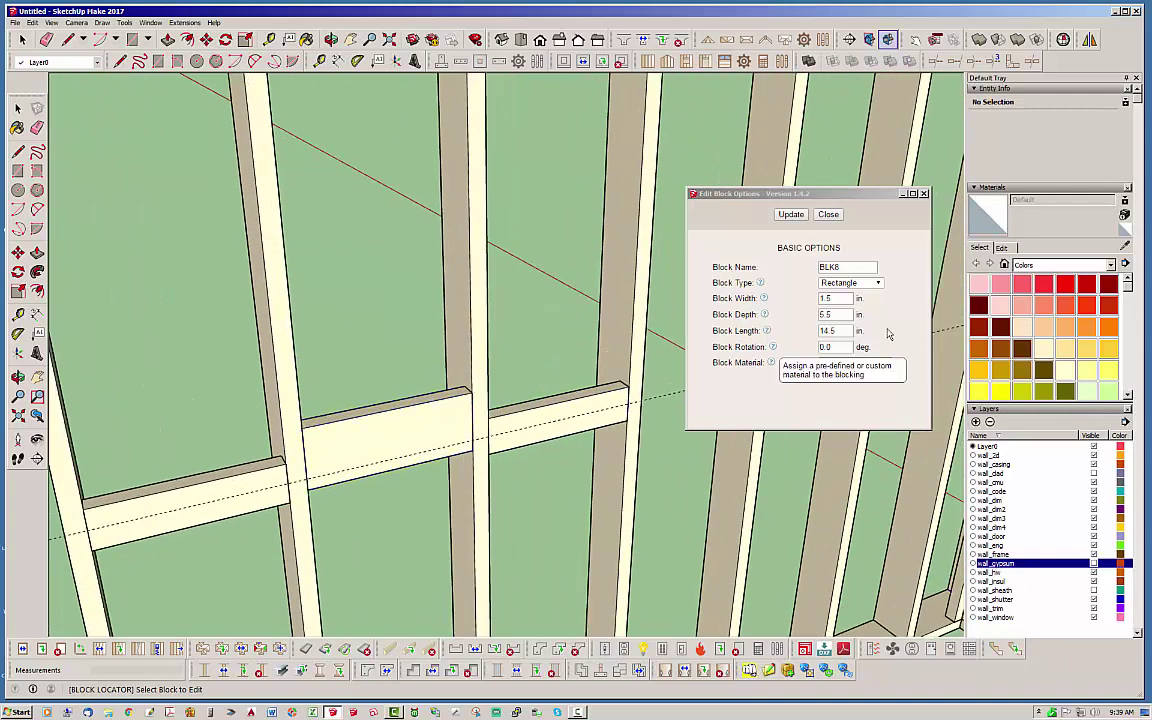
pyautogui.doubleClick(838, 331)
pyautogui.write('12')
pyautogui.click(796, 220)
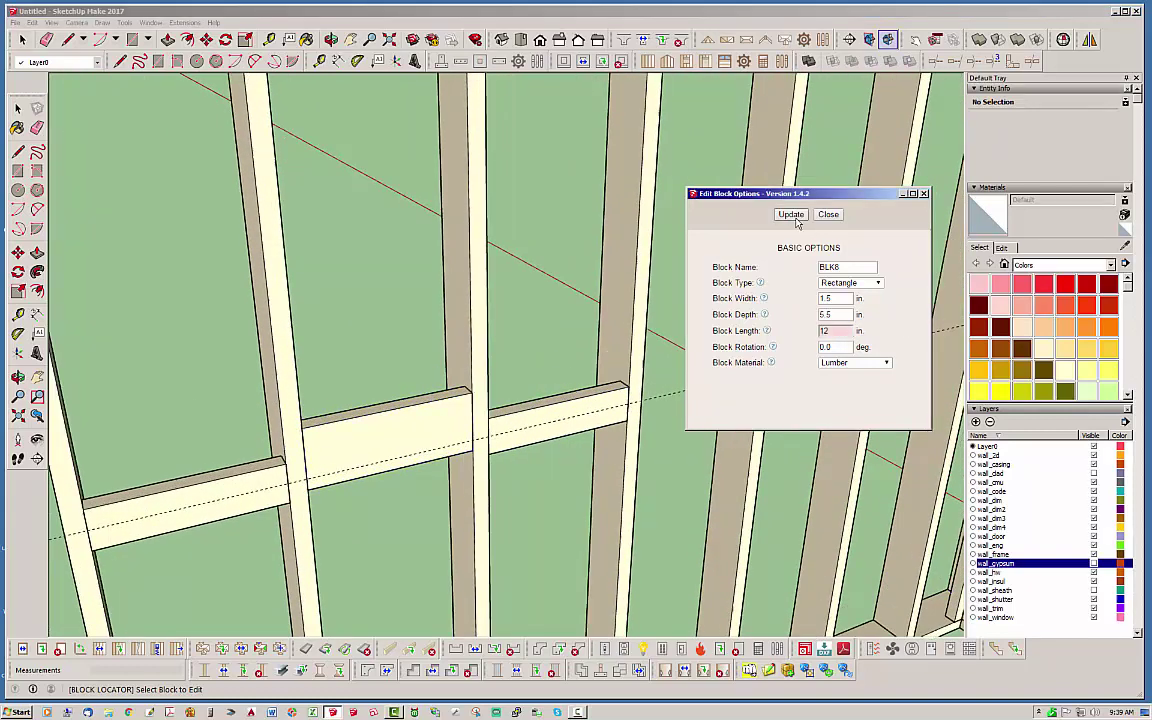
# - Restore the block's length to 14.5 in
pyautogui.moveTo(420, 450); pyautogui.dragTo(308, 421, button='middle')
pyautogui.scroll(1, 200, 424)
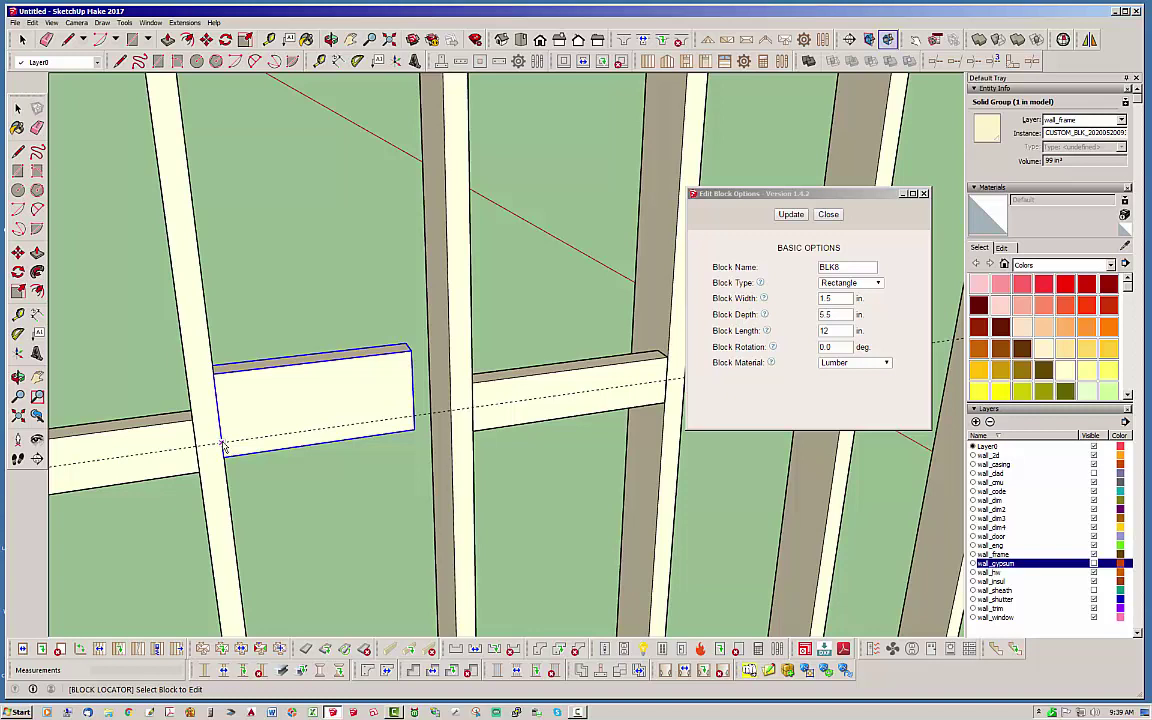
pyautogui.click(450, 415)
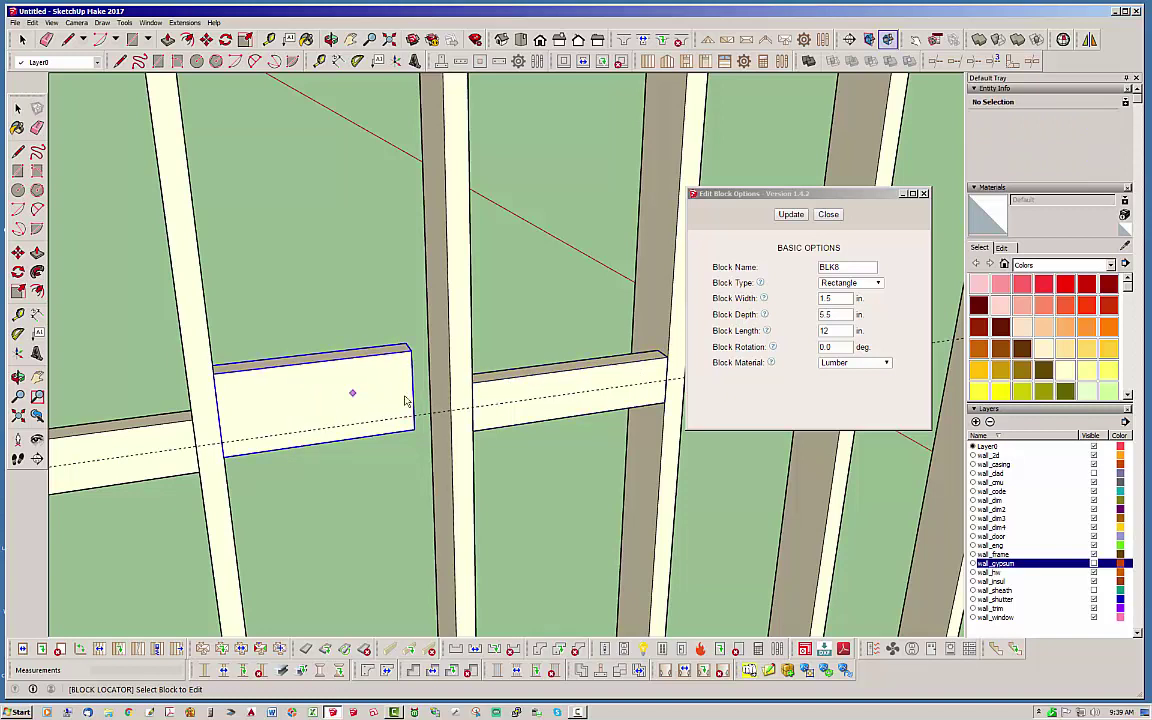
pyautogui.doubleClick(828, 331)
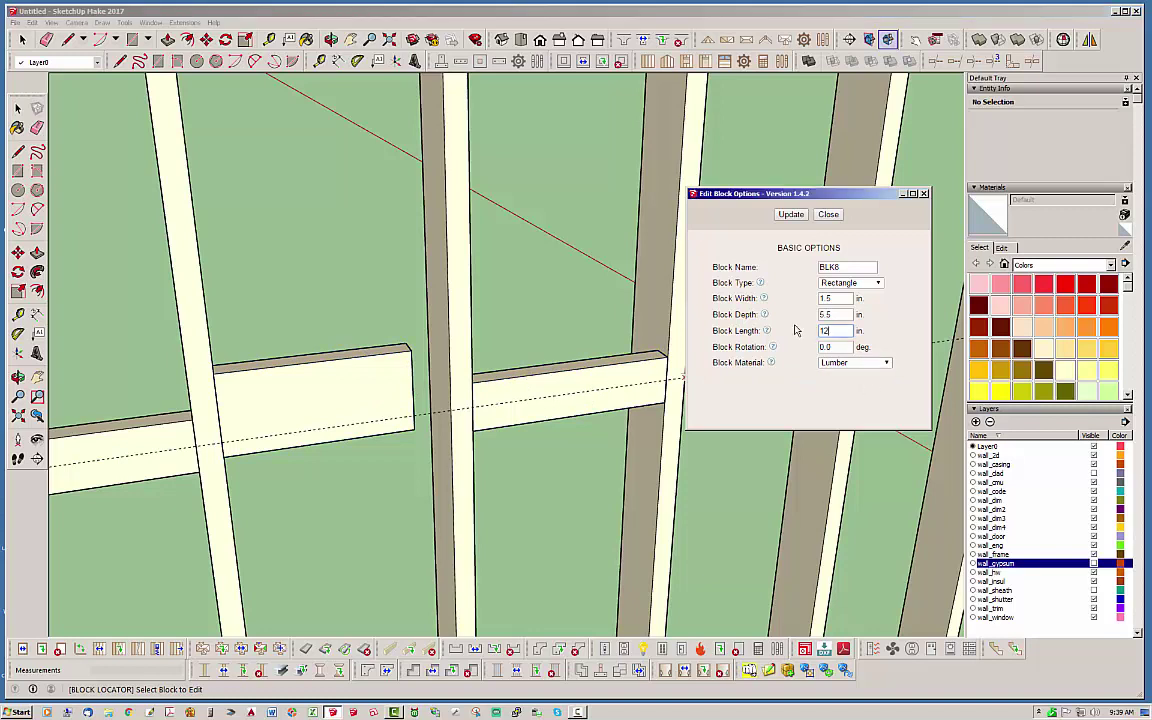
pyautogui.write('14.5')
pyautogui.click(790, 214)
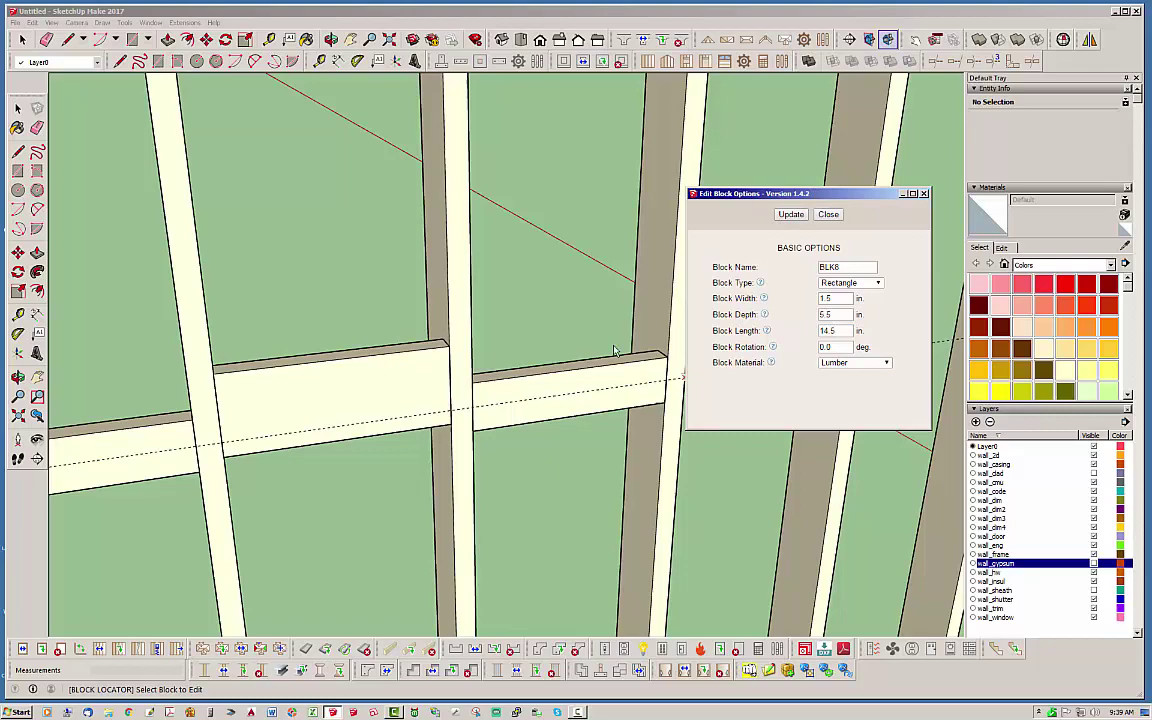
pyautogui.moveTo(560, 380); pyautogui.dragTo(480, 393, button='middle')
pyautogui.click(538, 444)
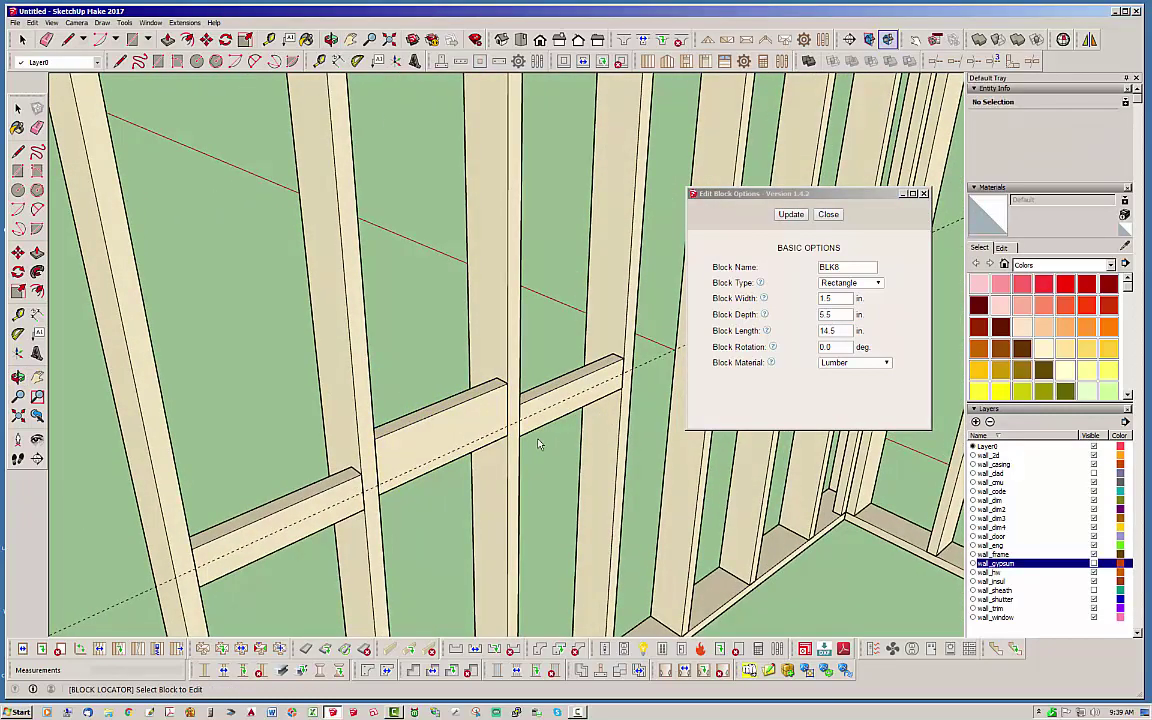
# - Enter the deepened BLK8 blocking group for editing and view it head-on
pyautogui.click(340, 432)
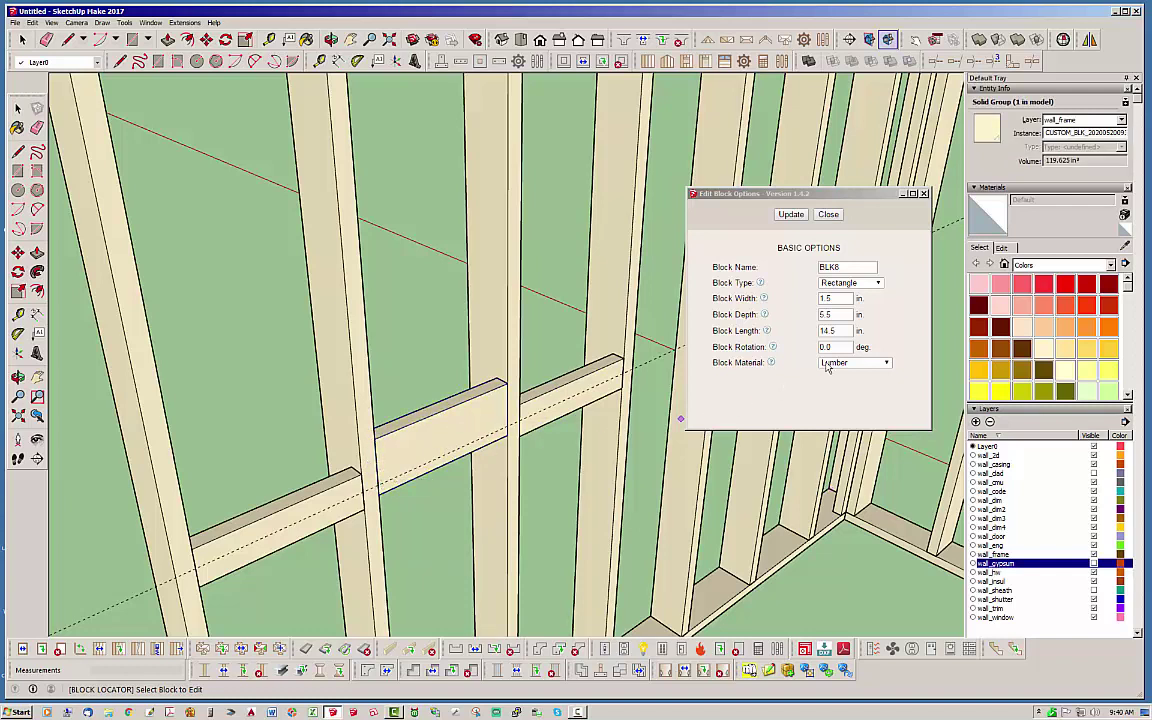
pyautogui.click(21, 40)
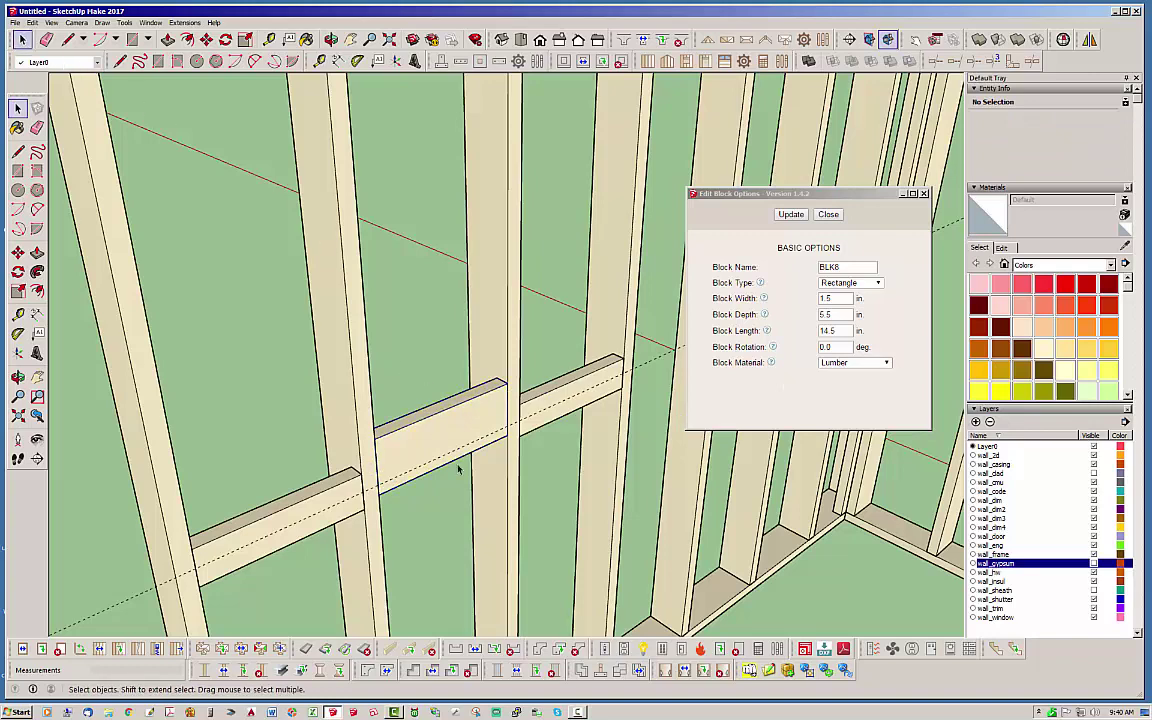
pyautogui.click(406, 450)
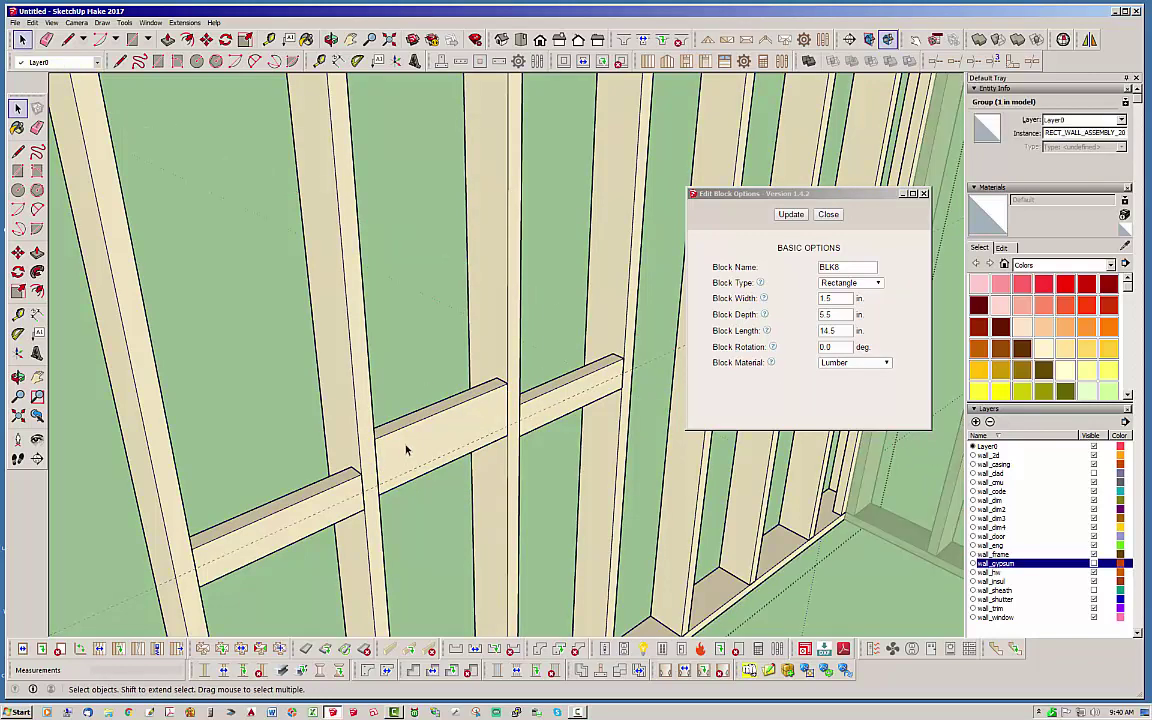
pyautogui.doubleClick(406, 450)
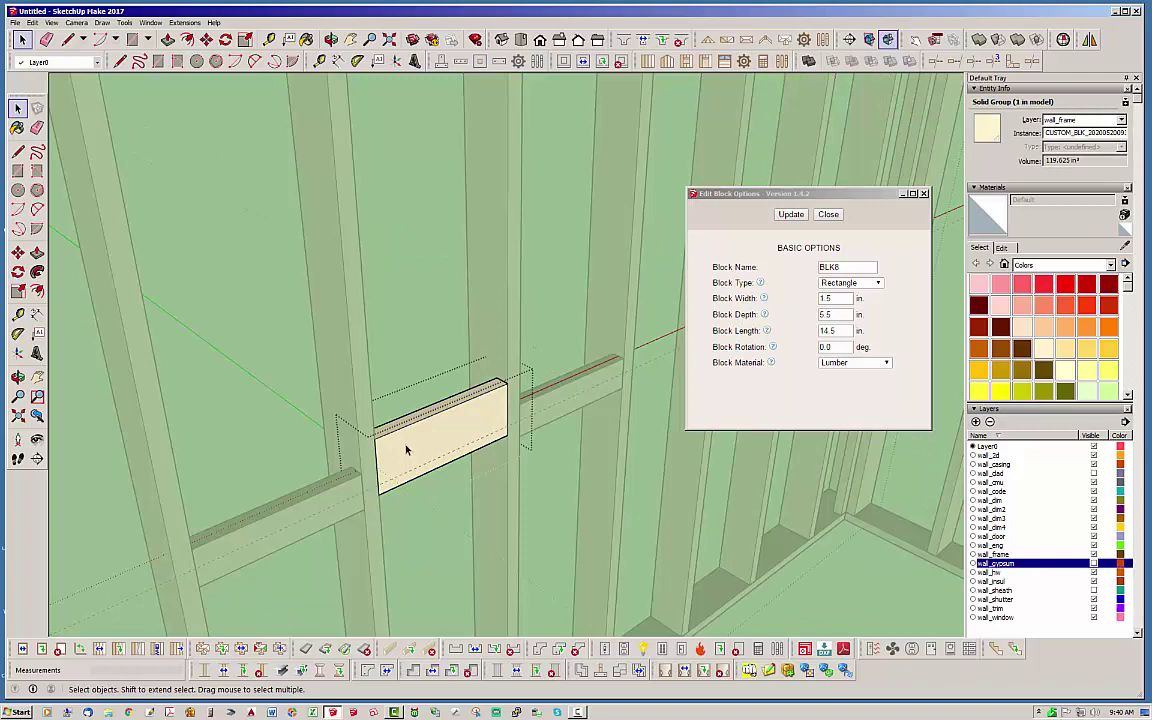
pyautogui.moveTo(399, 450); pyautogui.dragTo(329, 380, button='middle')
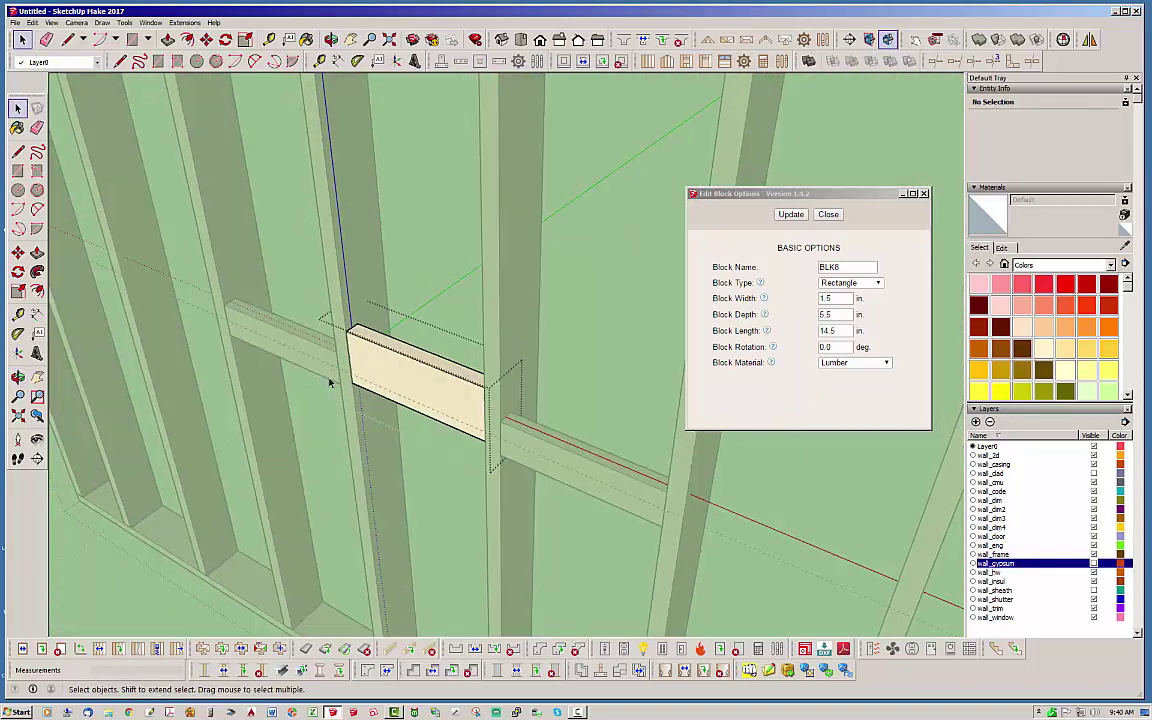
pyautogui.scroll(5, 360, 334)
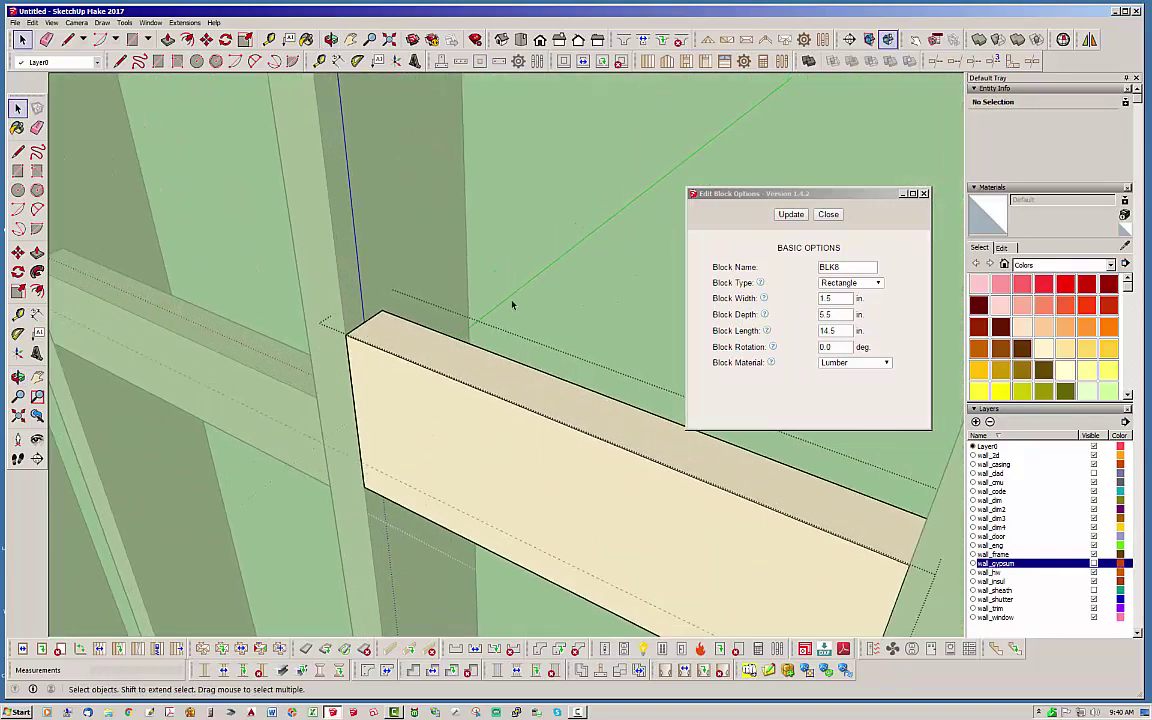
pyautogui.scroll(-3, 377, 376)
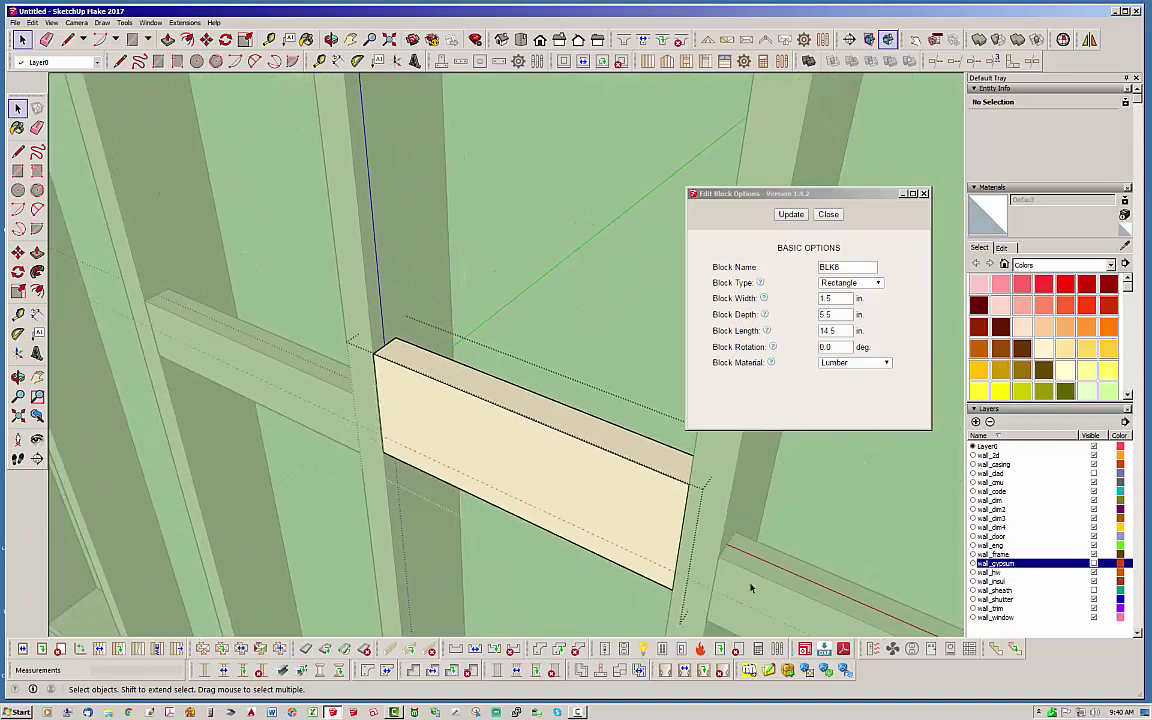
pyautogui.moveTo(452, 500); pyautogui.dragTo(553, 450, button='middle')
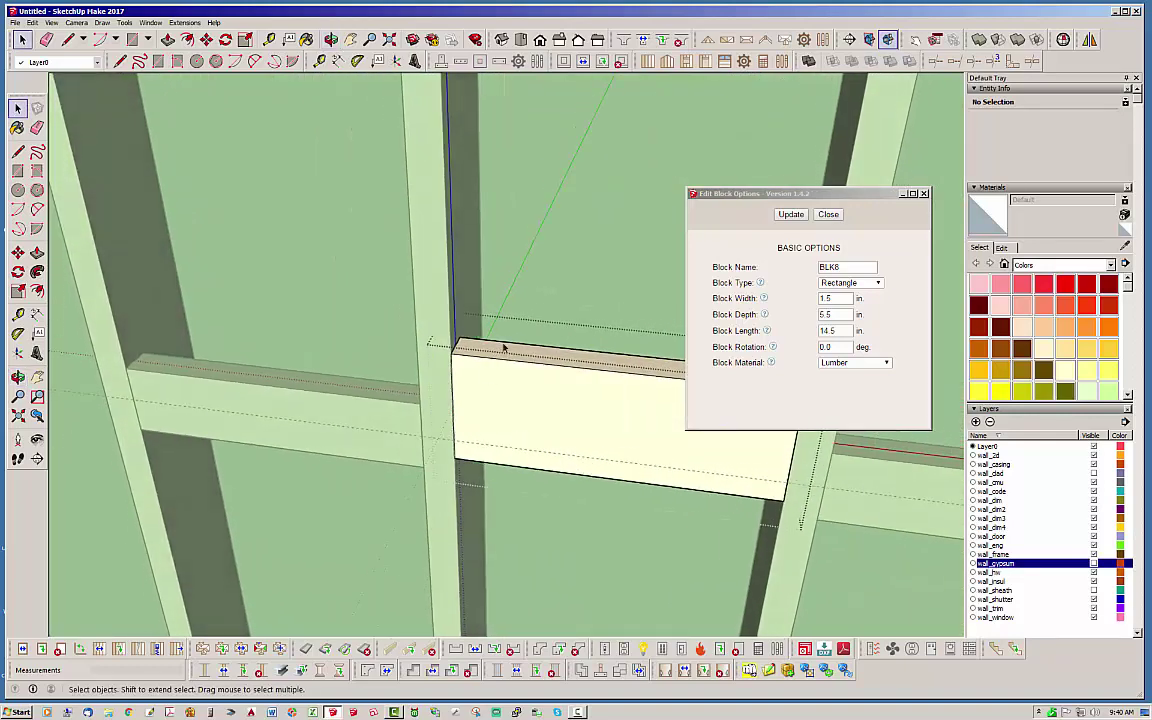
pyautogui.moveTo(504, 346); pyautogui.dragTo(489, 252, button='middle')
pyautogui.moveTo(193, 408)
pyautogui.mouseDown(button='middle')
pyautogui.moveTo(282, 455)
pyautogui.moveTo(219, 453)
pyautogui.moveTo(517, 445)
pyautogui.moveTo(633, 381)
pyautogui.moveTo(521, 385)
pyautogui.mouseUp(button='middle')
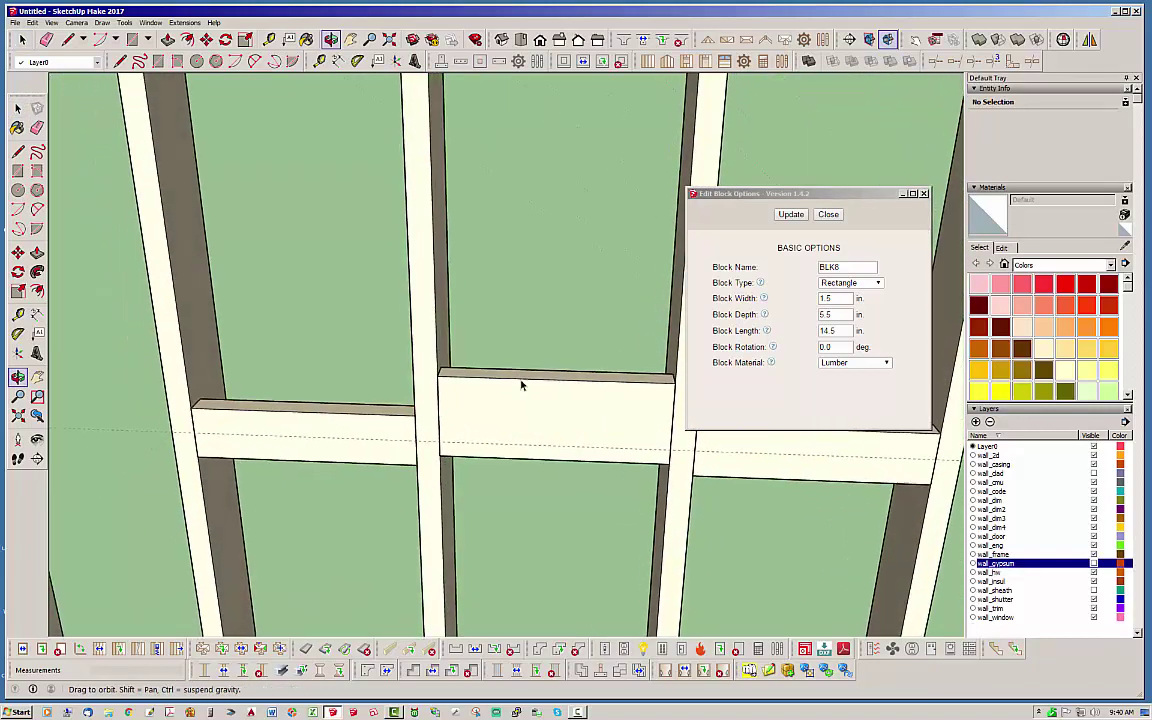
# - Apply Lumber PT, then OSB, as the block's material
pyautogui.click(869, 366)
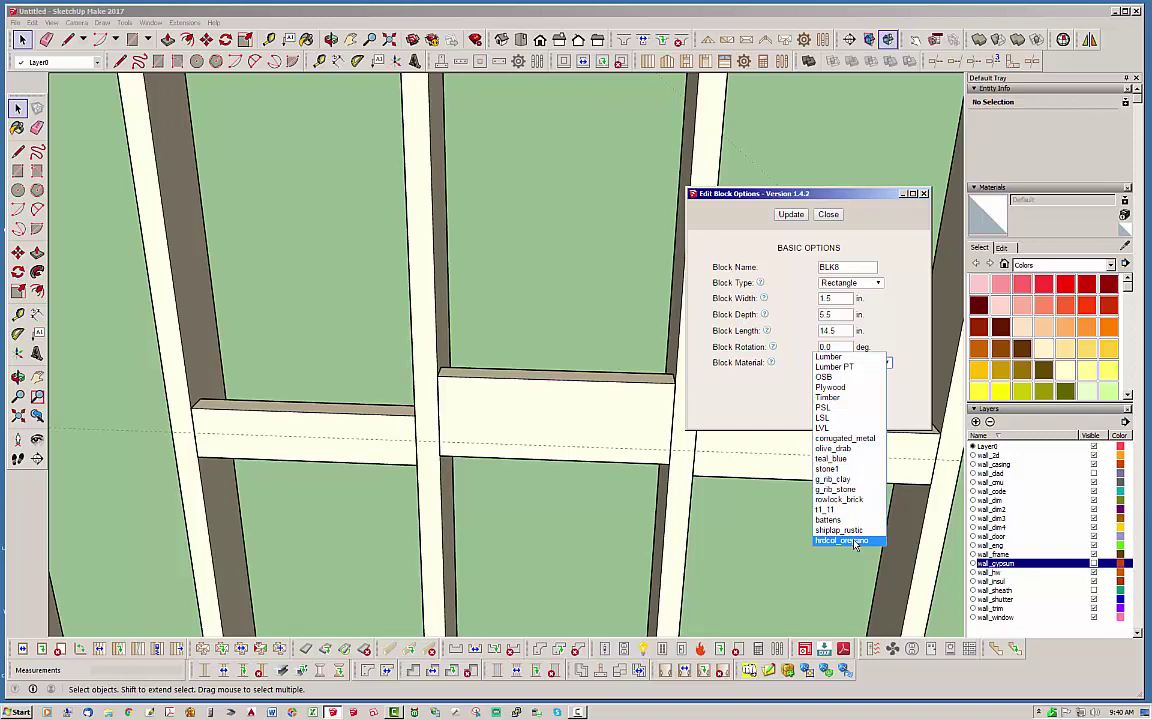
pyautogui.click(855, 368)
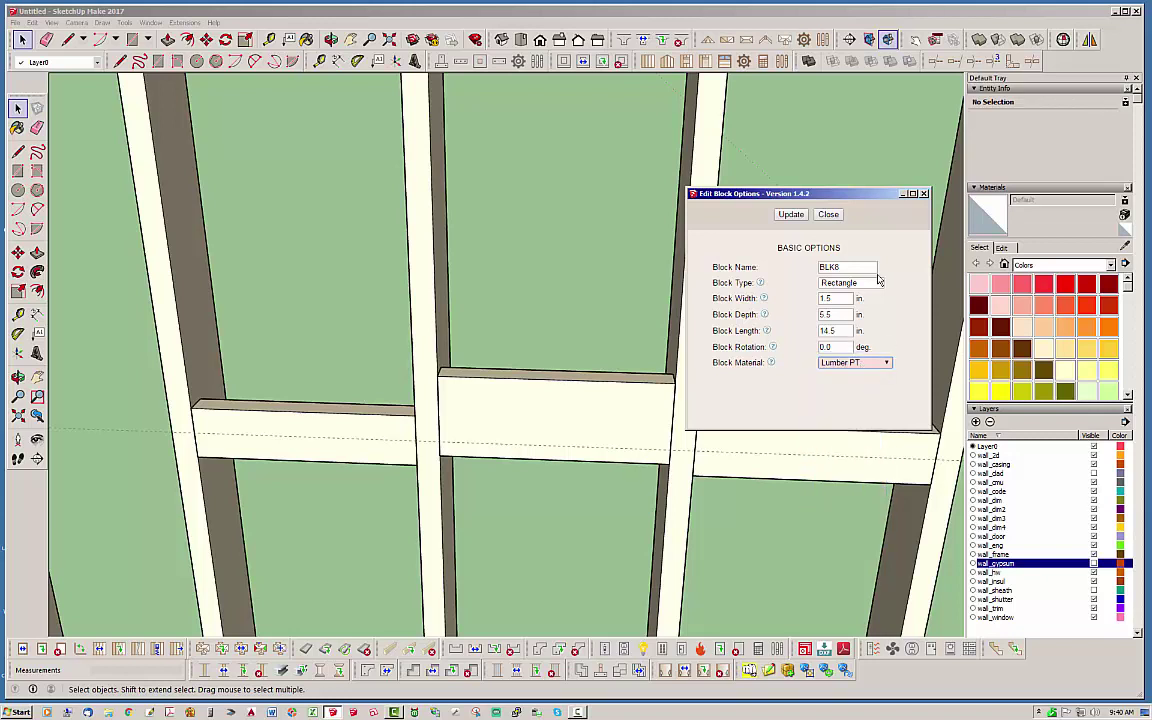
pyautogui.click(791, 215)
pyautogui.moveTo(527, 411); pyautogui.dragTo(470, 411, button='middle')
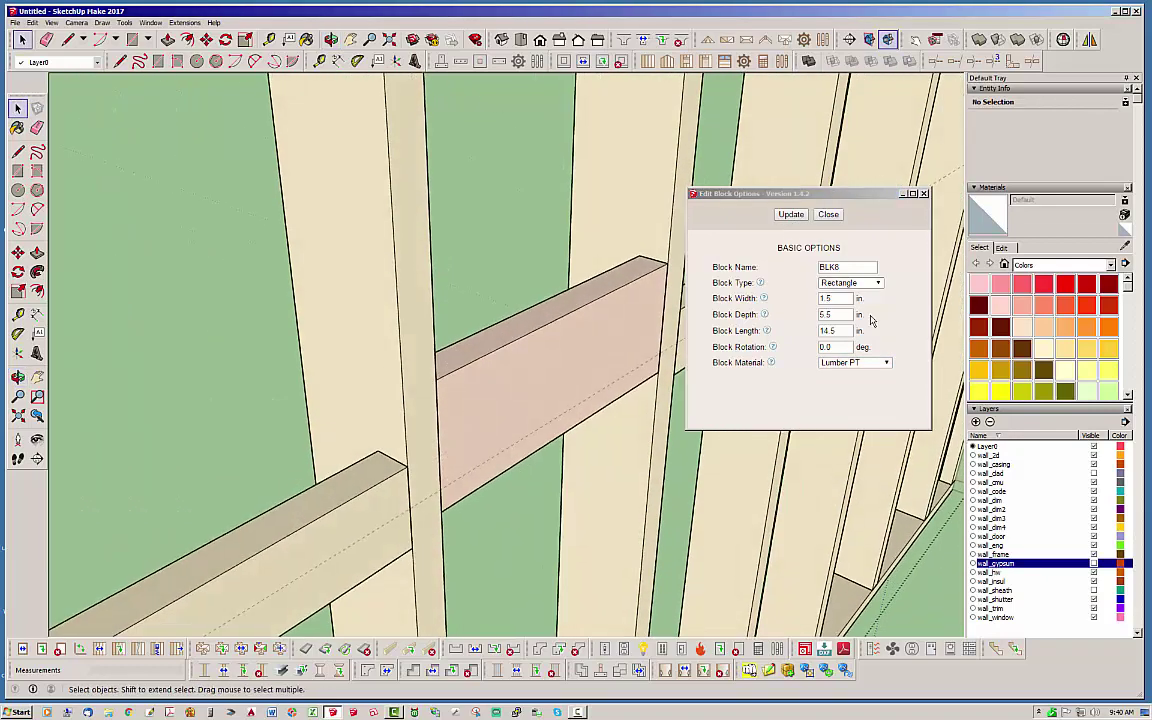
pyautogui.click(864, 367)
pyautogui.click(840, 391)
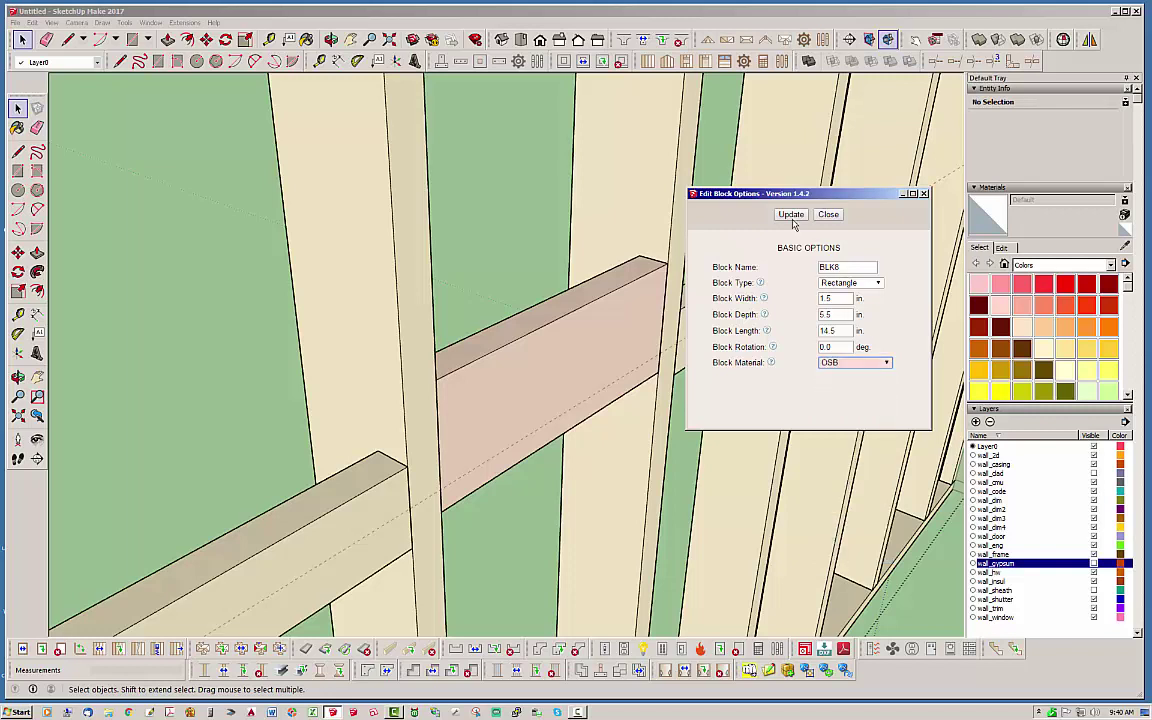
pyautogui.click(791, 215)
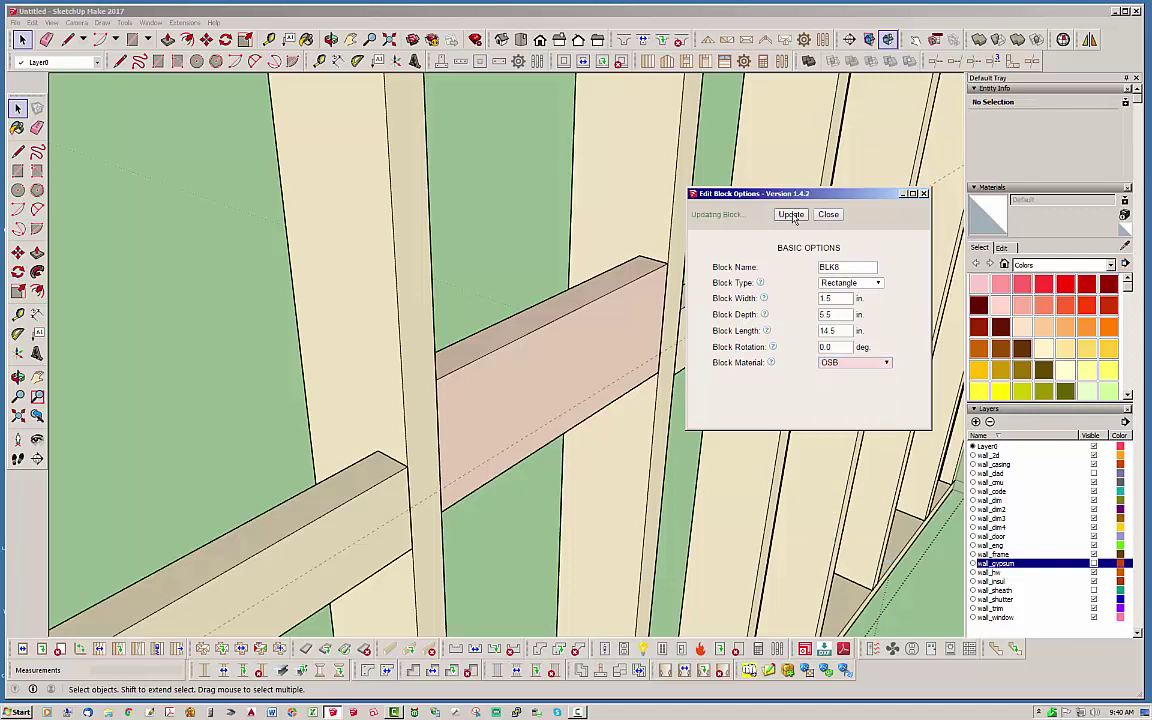
# - Apply LVL, then settle on Timber and close the block options
pyautogui.click(848, 363)
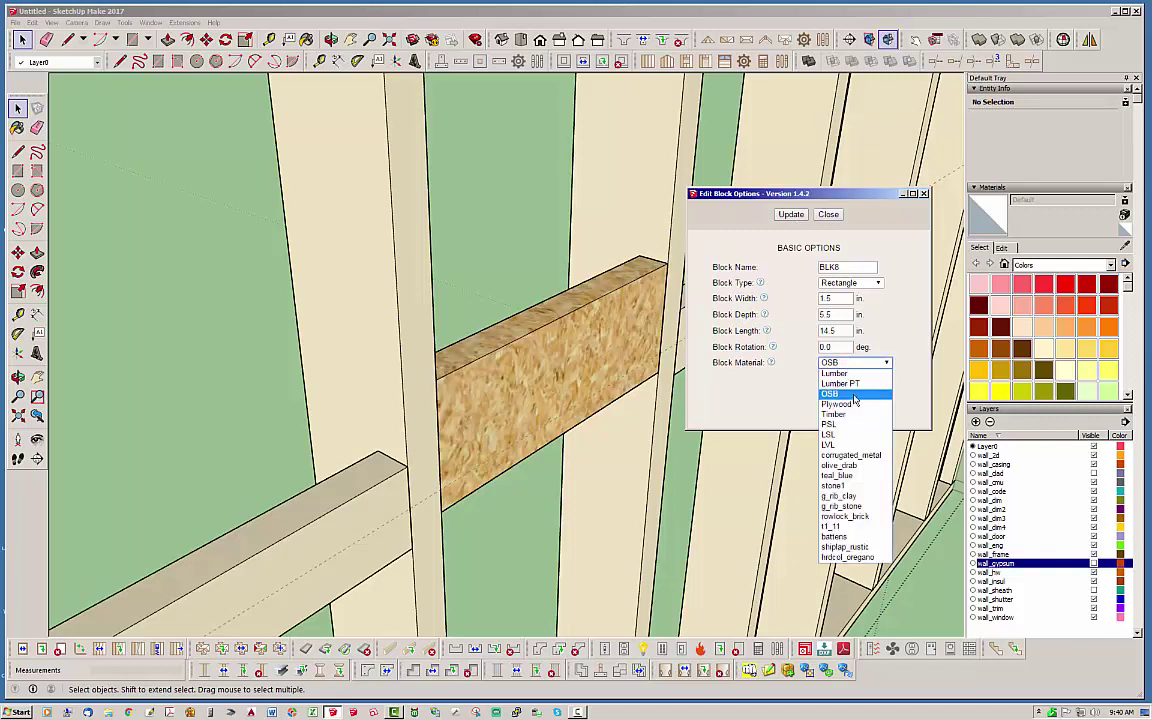
pyautogui.click(829, 445)
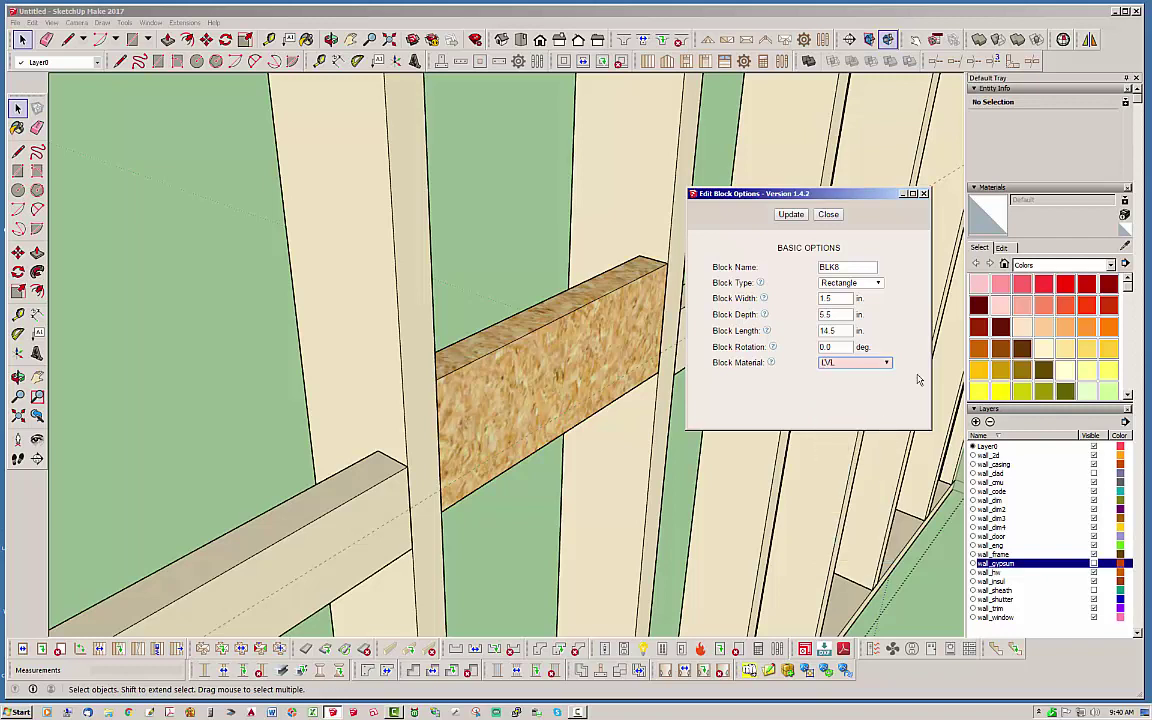
pyautogui.click(791, 214)
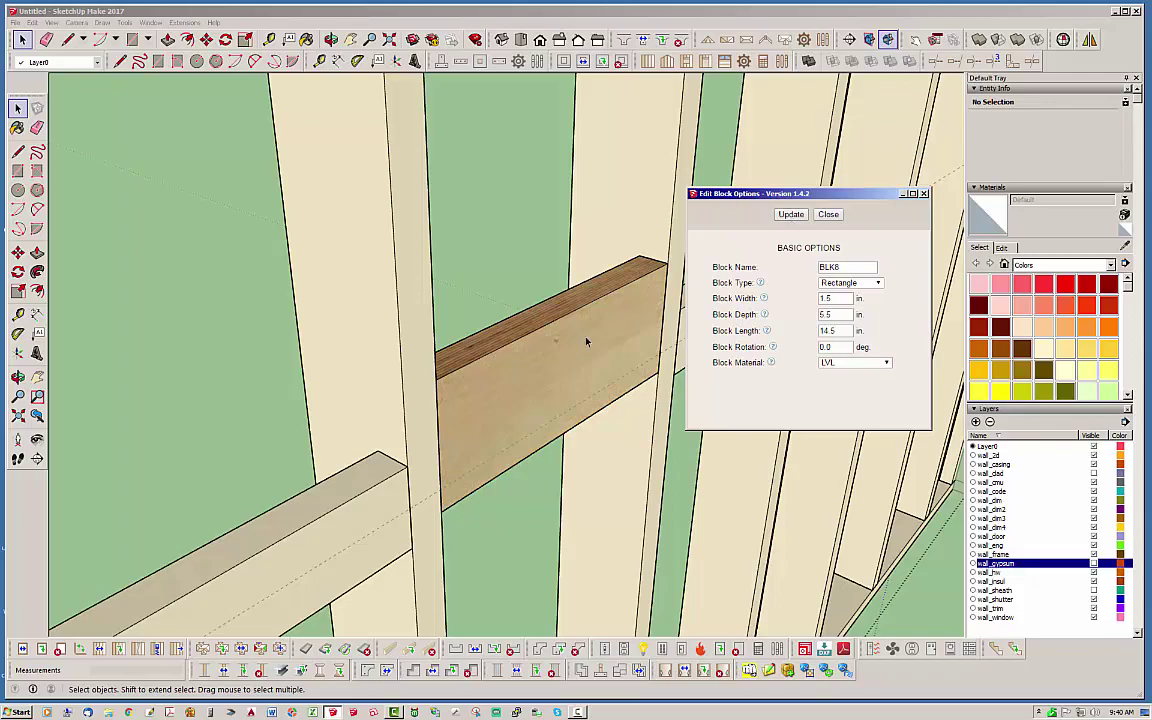
pyautogui.moveTo(586, 334); pyautogui.dragTo(556, 349, button='middle')
pyautogui.moveTo(516, 415); pyautogui.dragTo(557, 377, button='middle')
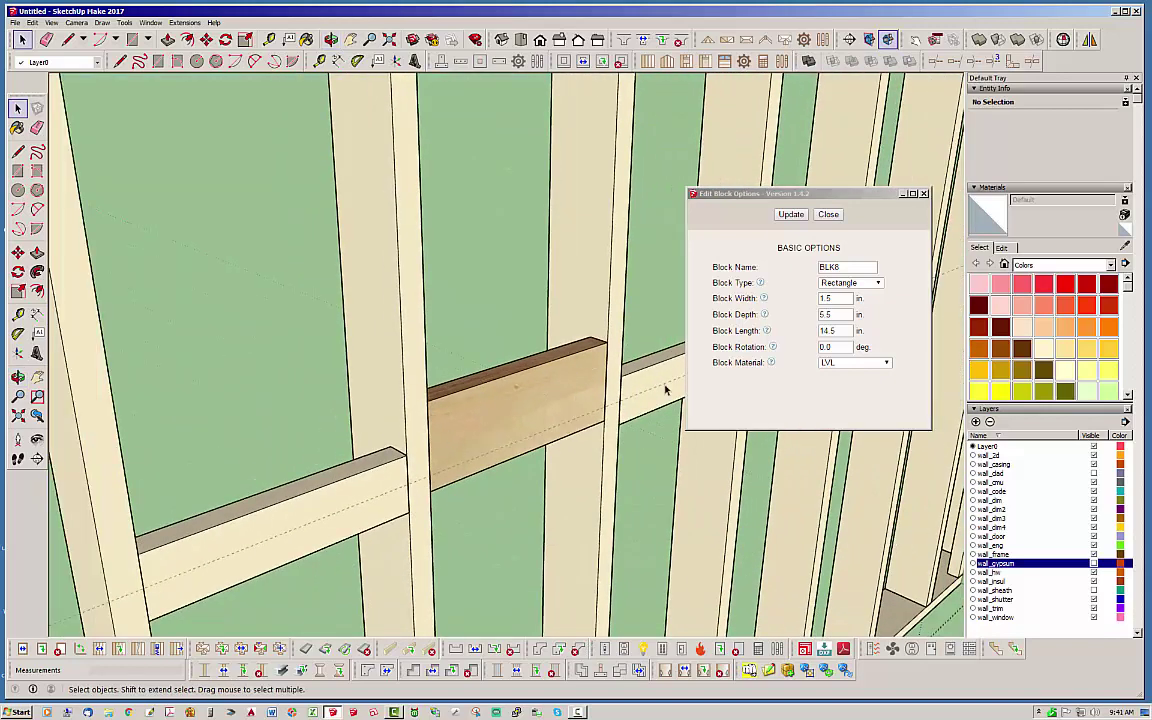
pyautogui.click(856, 363)
pyautogui.click(833, 414)
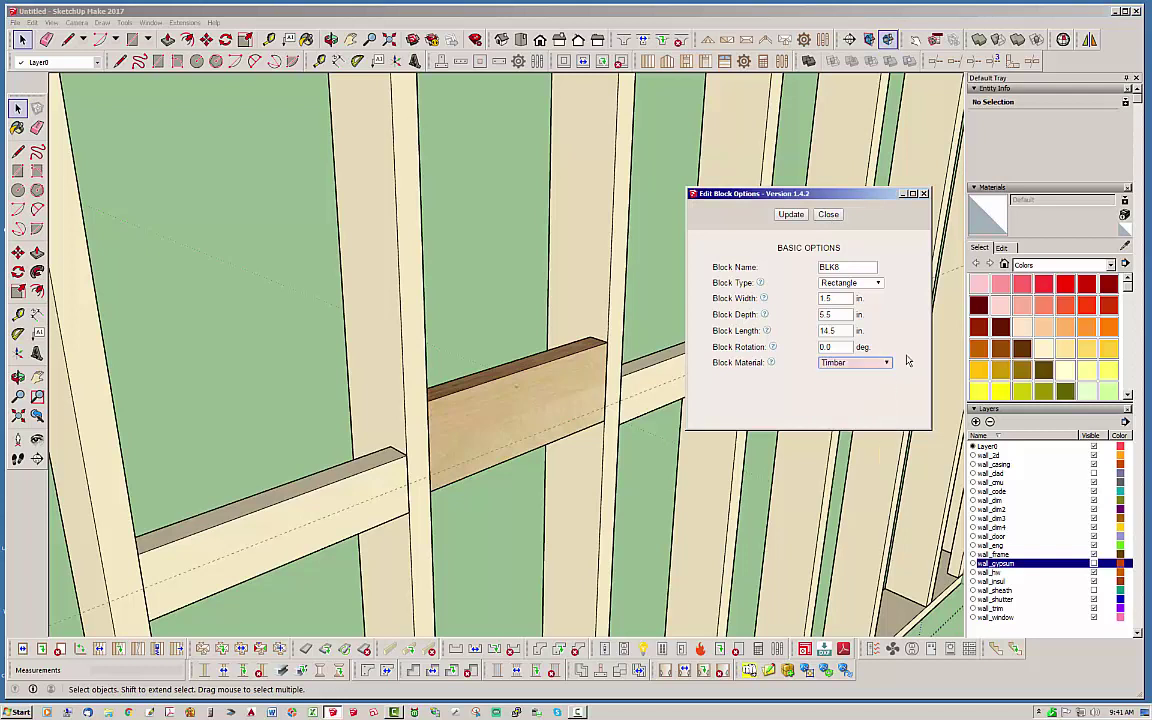
pyautogui.click(789, 215)
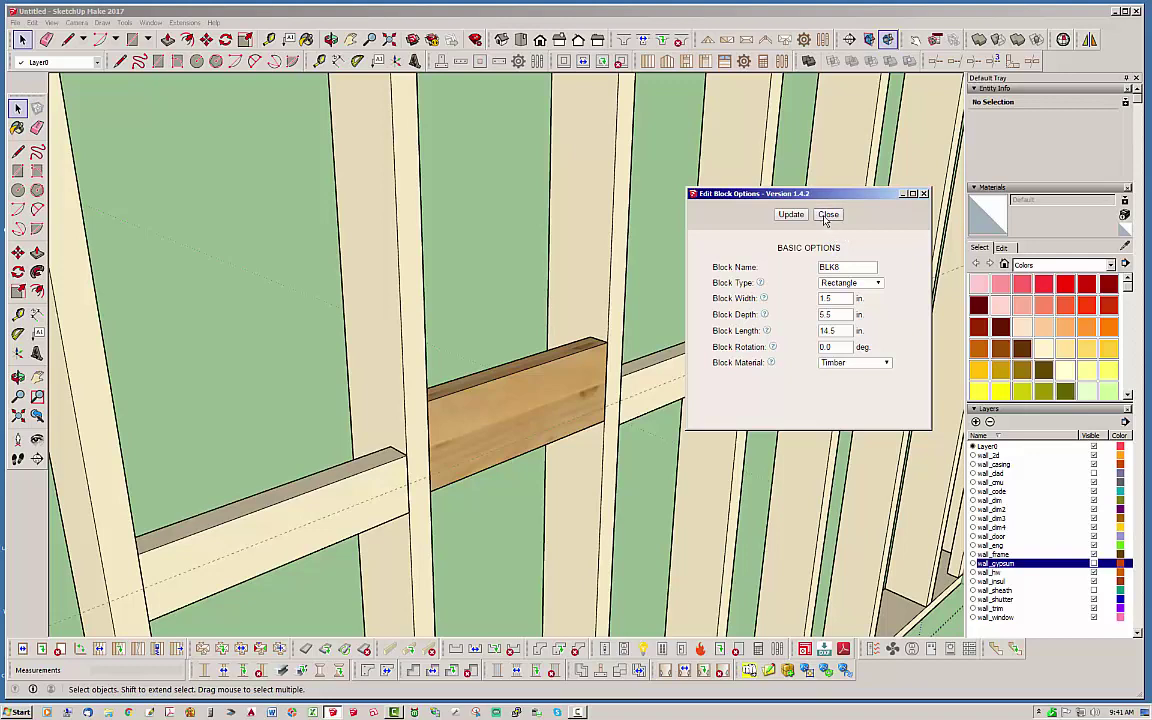
pyautogui.click(828, 214)
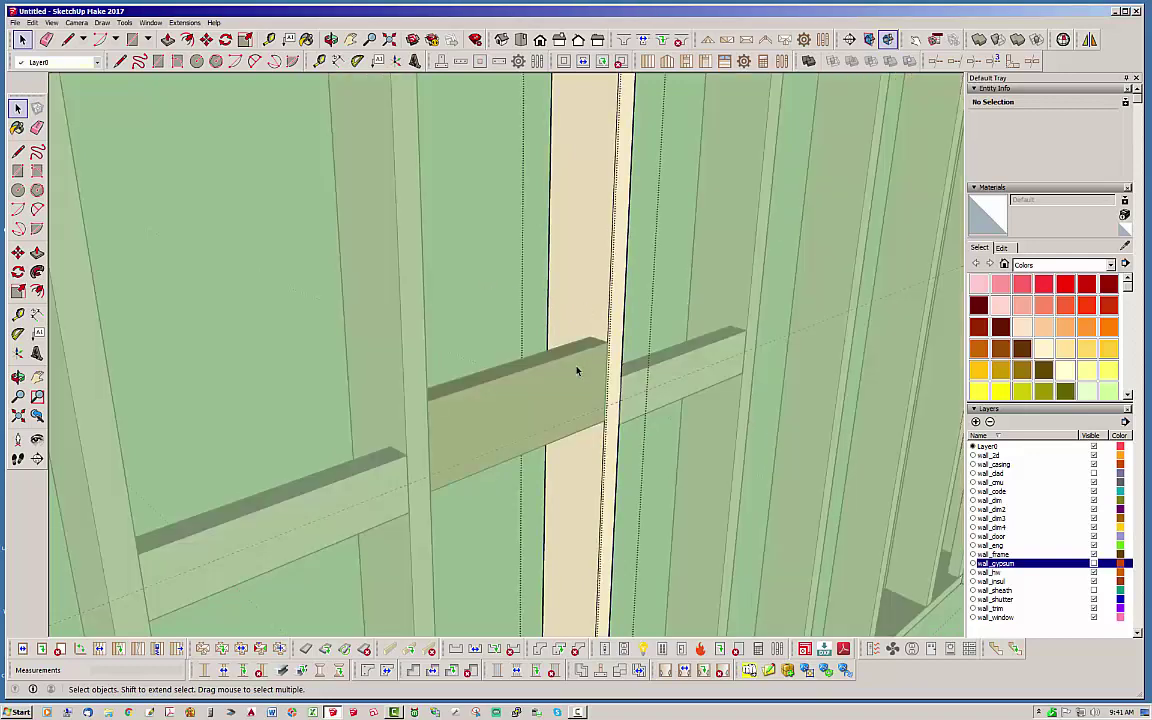
# - Move the Timber block out of the wall plane in front of the studs
pyautogui.click(576, 367)
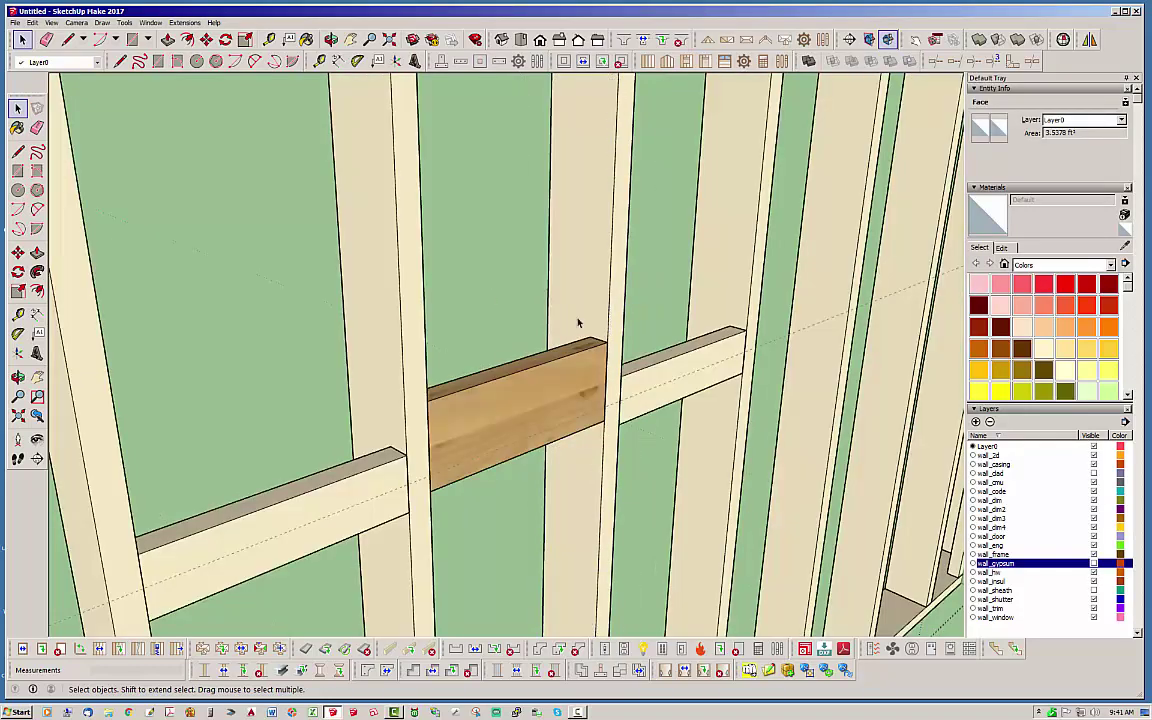
pyautogui.click(594, 355)
pyautogui.moveTo(459, 356); pyautogui.dragTo(460, 120, button='middle')
pyautogui.click(207, 40)
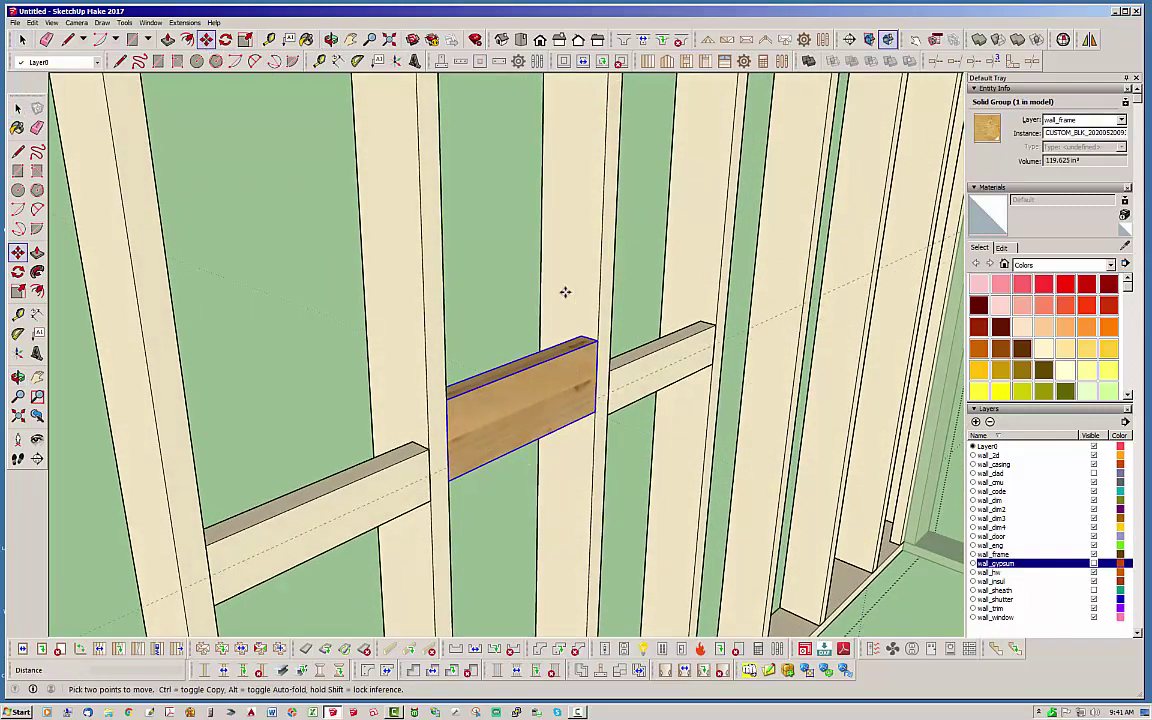
pyautogui.click(589, 303)
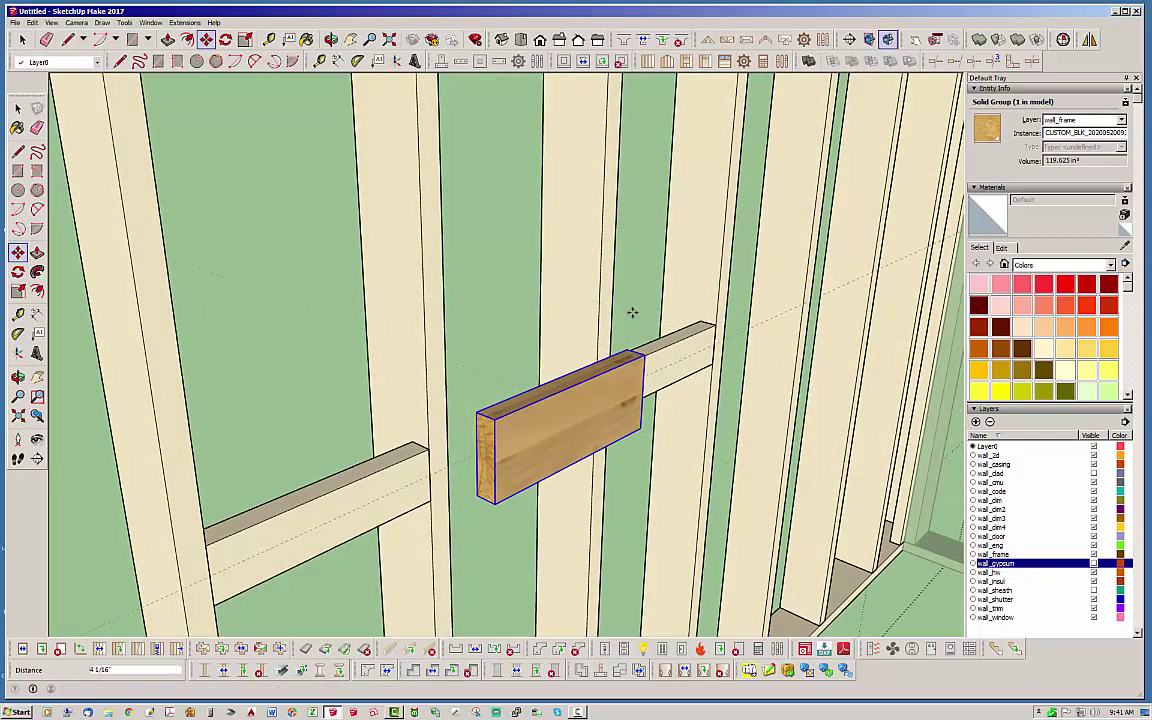
pyautogui.moveTo(631, 314); pyautogui.dragTo(476, 288, button='middle')
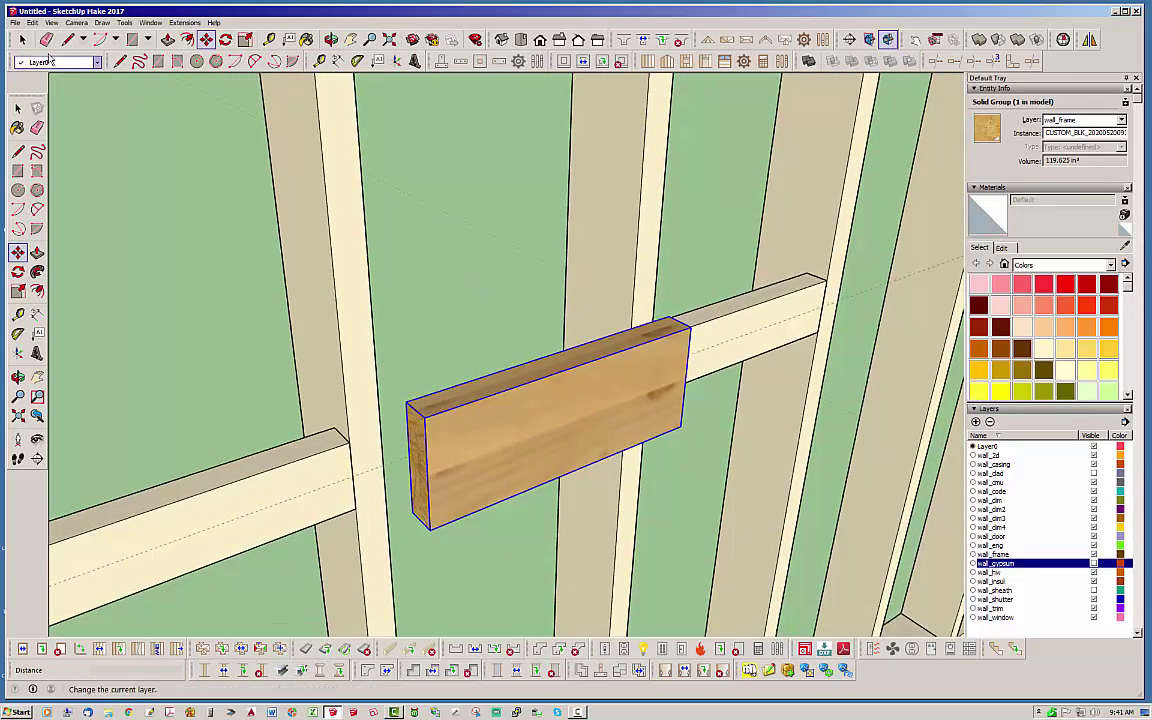
pyautogui.click(22, 40)
# - Orbit around the wall corner to inspect the moved Timber board and studs
pyautogui.click(505, 297)
pyautogui.moveTo(505, 297)
pyautogui.mouseDown(button='middle')
pyautogui.moveTo(509, 334)
pyautogui.moveTo(429, 314)
pyautogui.moveTo(527, 411)
pyautogui.moveTo(489, 280)
pyautogui.mouseUp(button='middle')
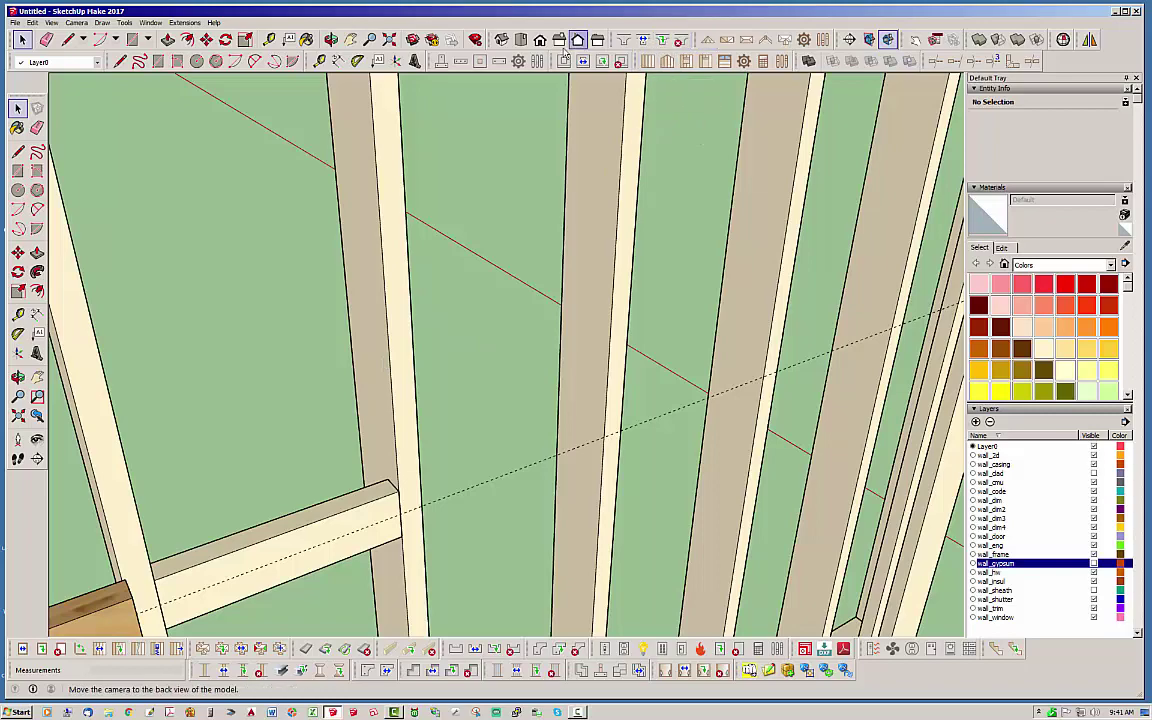
pyautogui.click(451, 38)
pyautogui.moveTo(604, 211); pyautogui.dragTo(547, 295, button='middle')
pyautogui.scroll(-4, 560, 297)
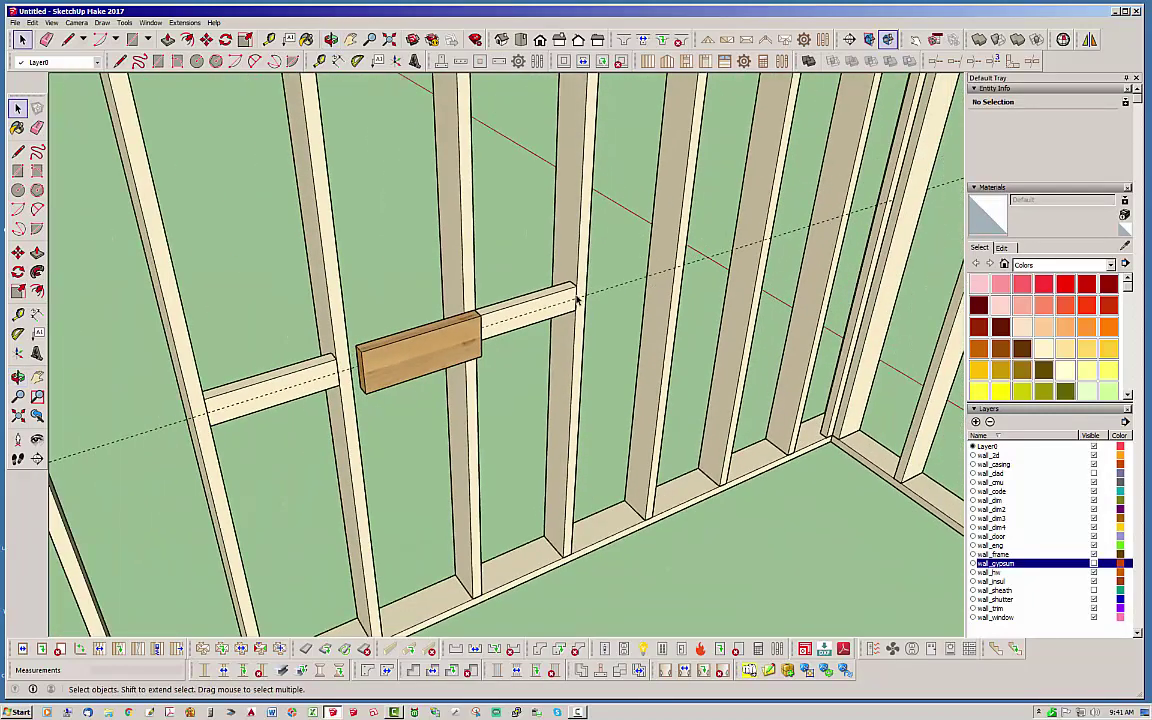
pyautogui.moveTo(494, 344); pyautogui.dragTo(592, 350, button='middle')
pyautogui.moveTo(572, 460); pyautogui.dragTo(537, 482, button='middle')
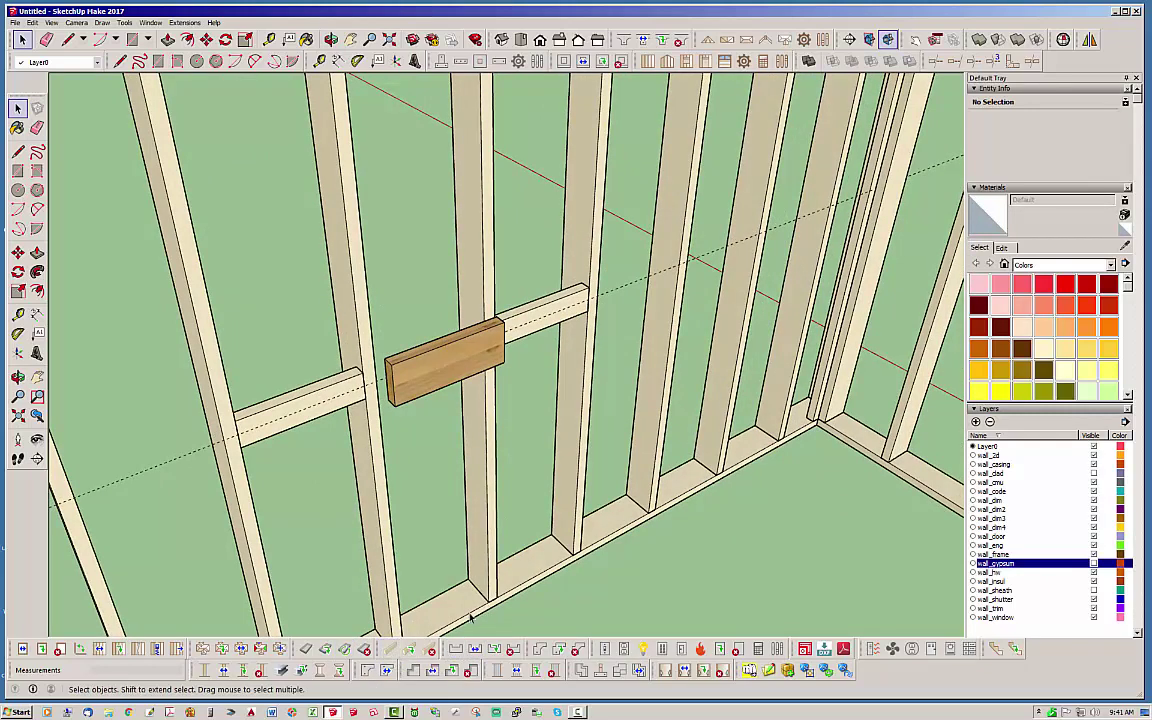
pyautogui.moveTo(593, 563); pyautogui.dragTo(553, 524, button='middle')
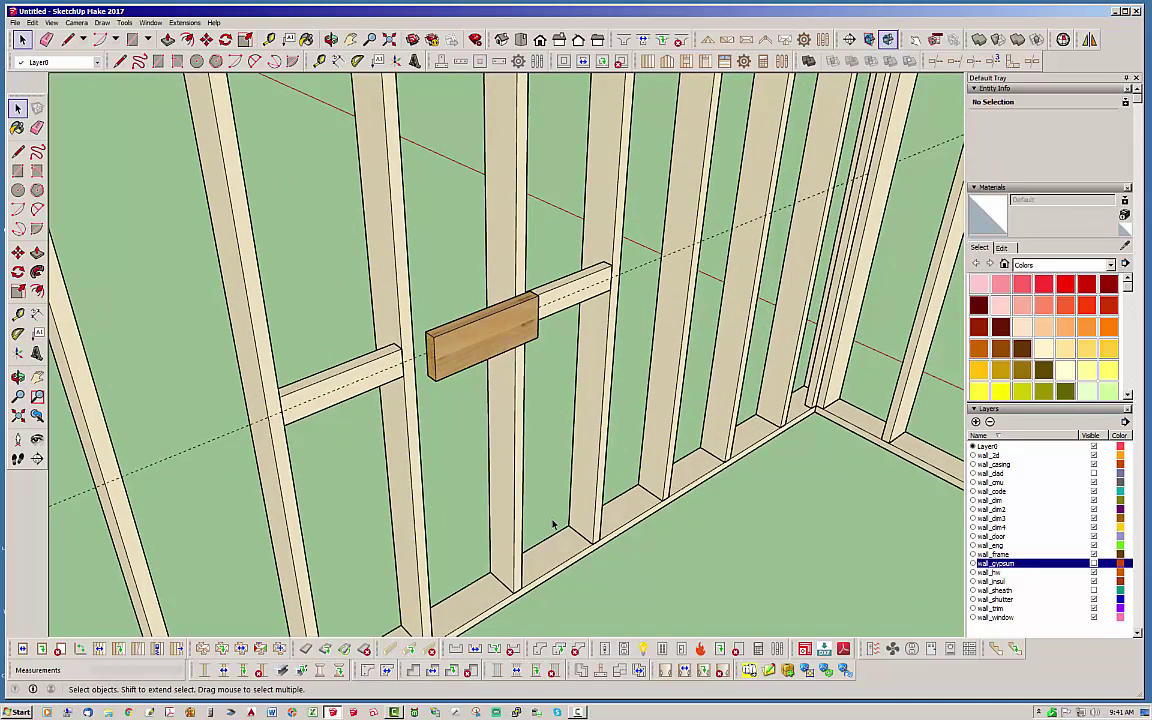
# - Delete the right block, the Timber board and the left block from the wall
pyautogui.click(431, 649)
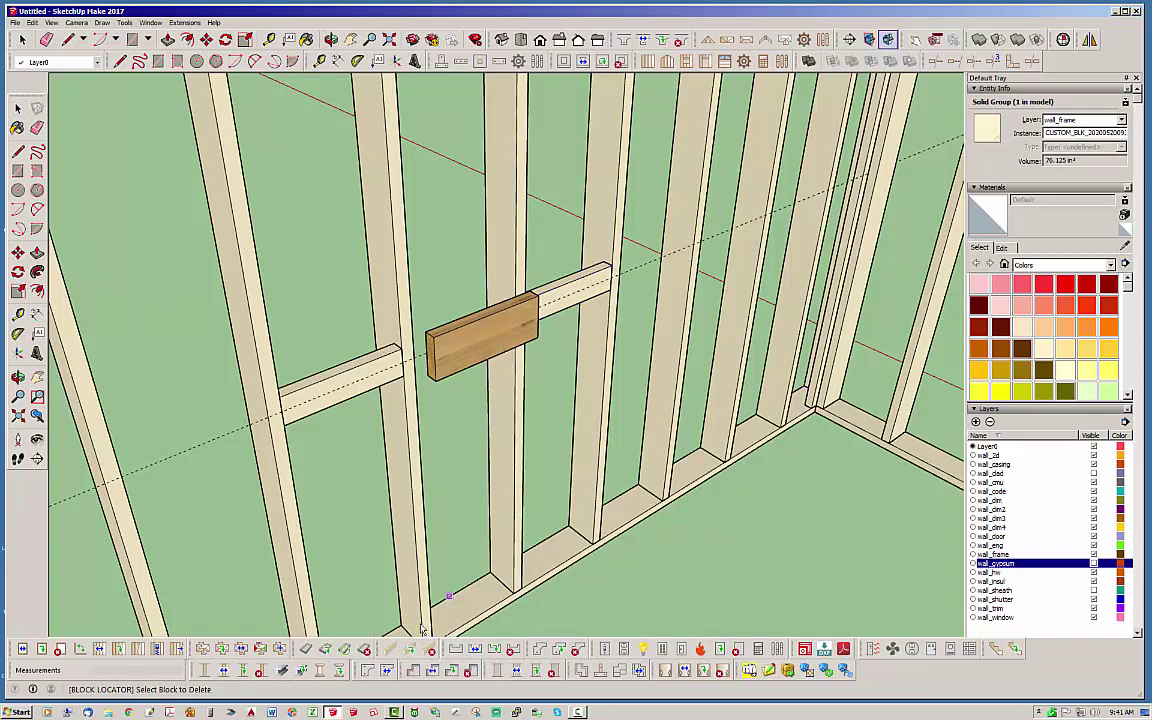
pyautogui.click(548, 278)
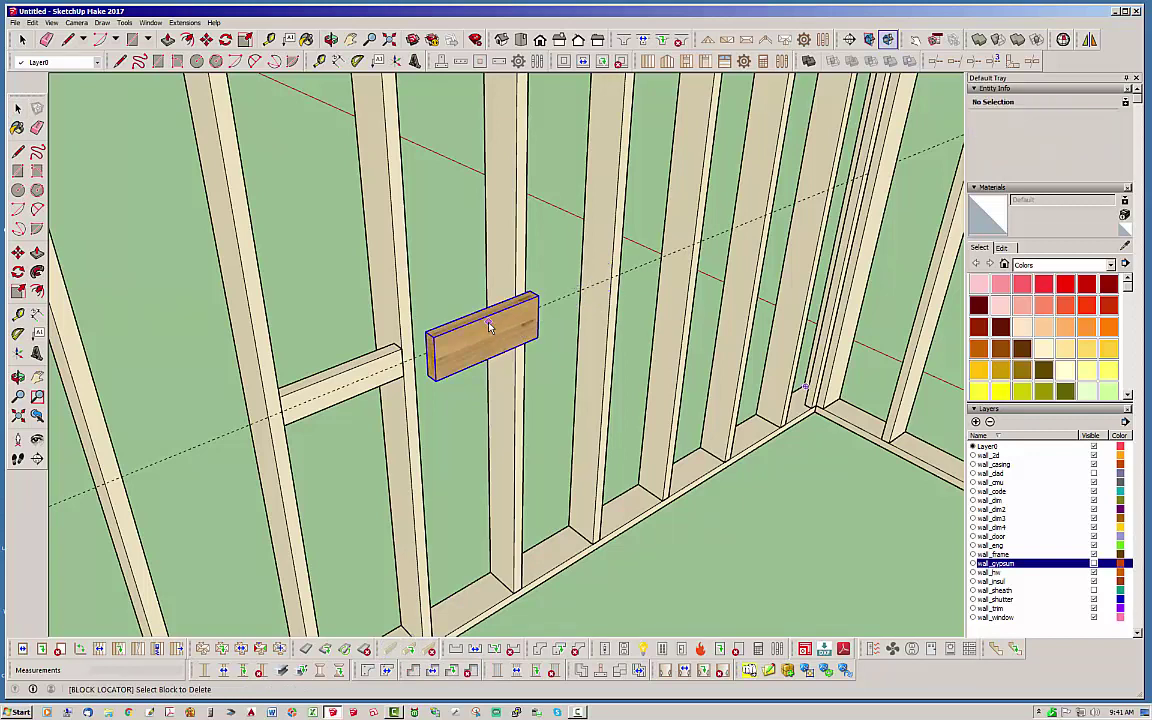
pyautogui.click(446, 300)
pyautogui.click(356, 361)
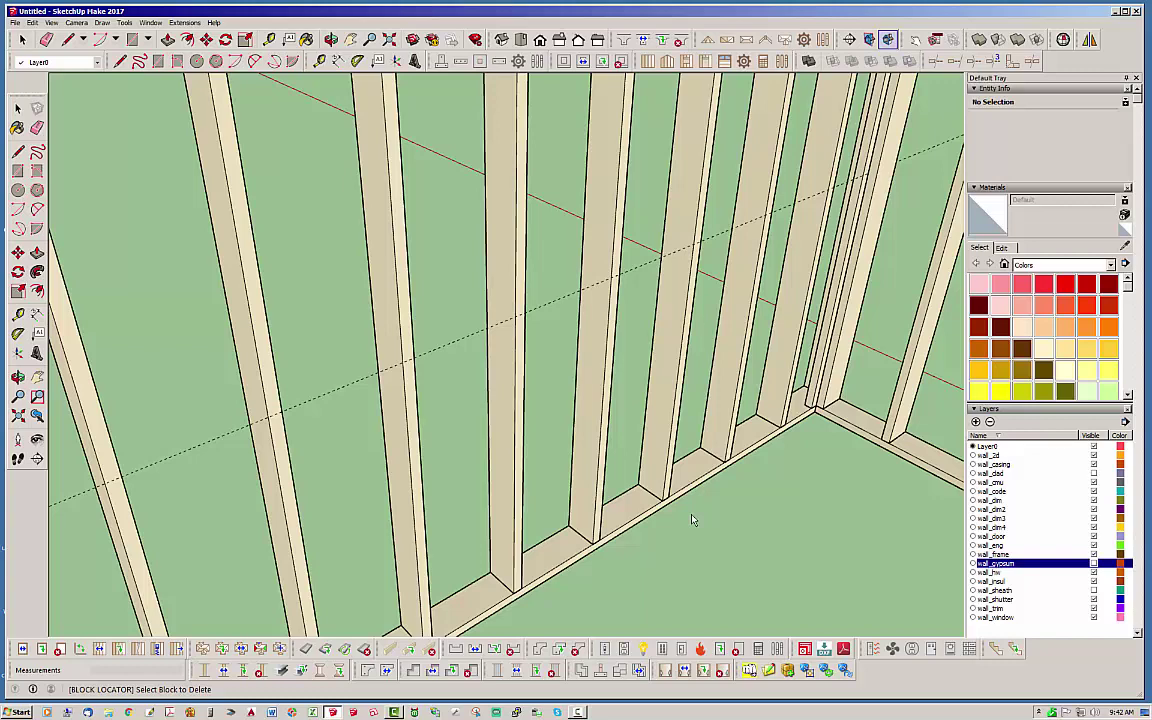
pyautogui.moveTo(690, 516); pyautogui.dragTo(453, 516, button='middle')
pyautogui.scroll(-3, 453, 516)
pyautogui.moveTo(460, 432); pyautogui.dragTo(817, 374, button='middle')
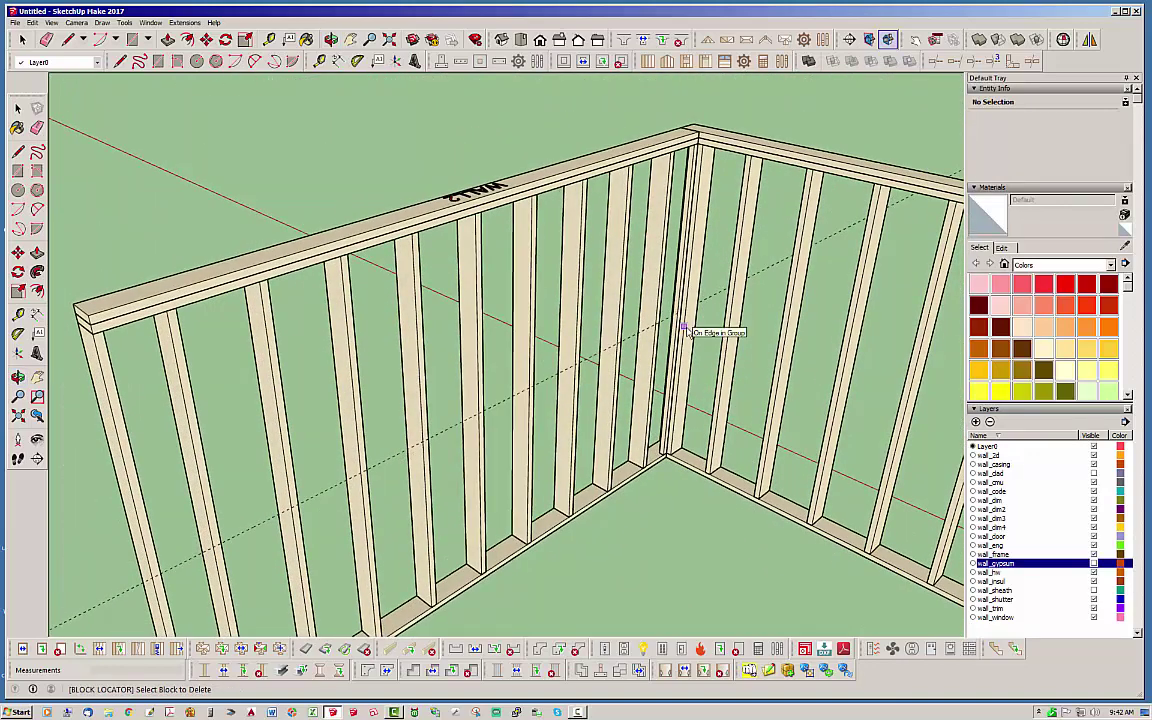